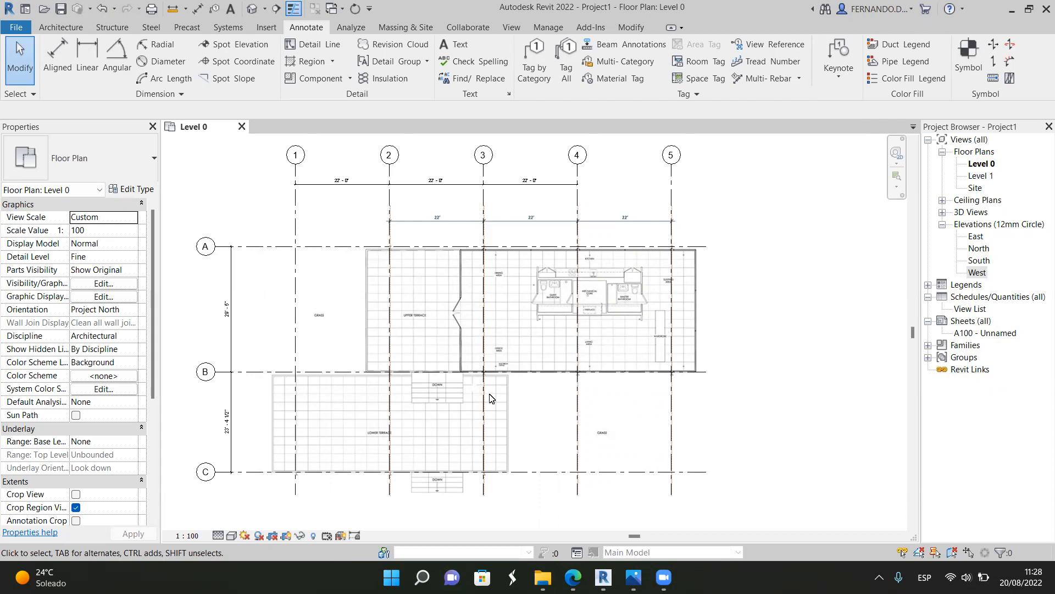
Examine the Level 0 floor plan, checking the grid lines against the house, terraces and stairs
scroll(583, 331, down, 4)
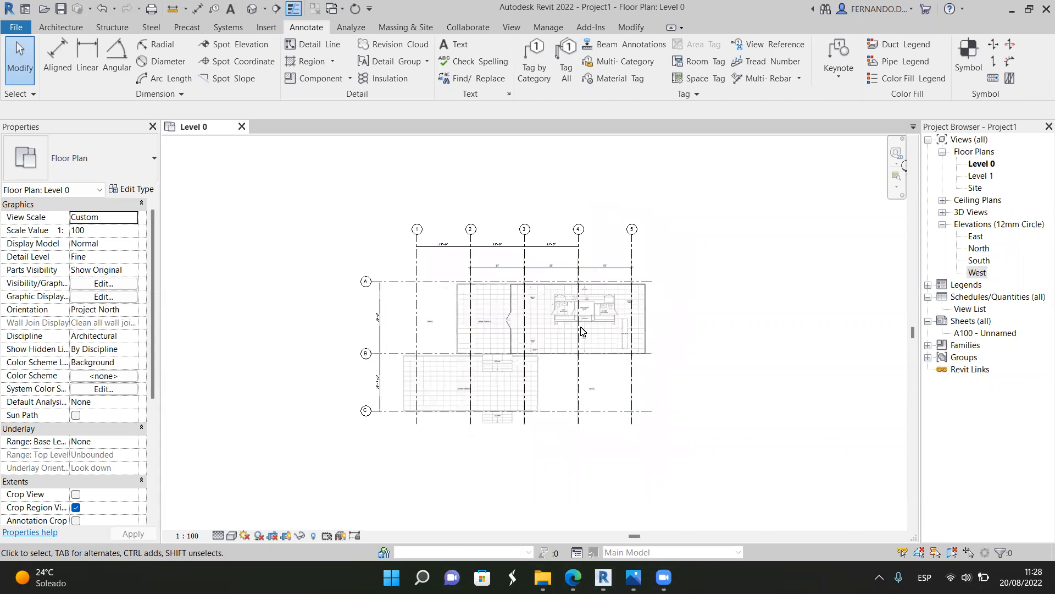
scroll(511, 342, up, 1)
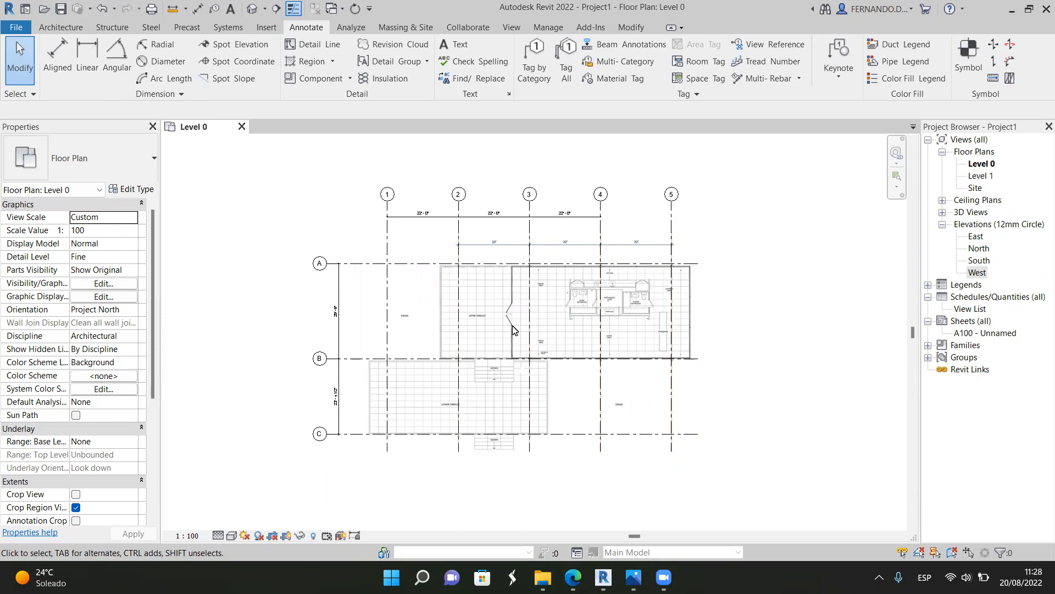
scroll(448, 420, up, 4)
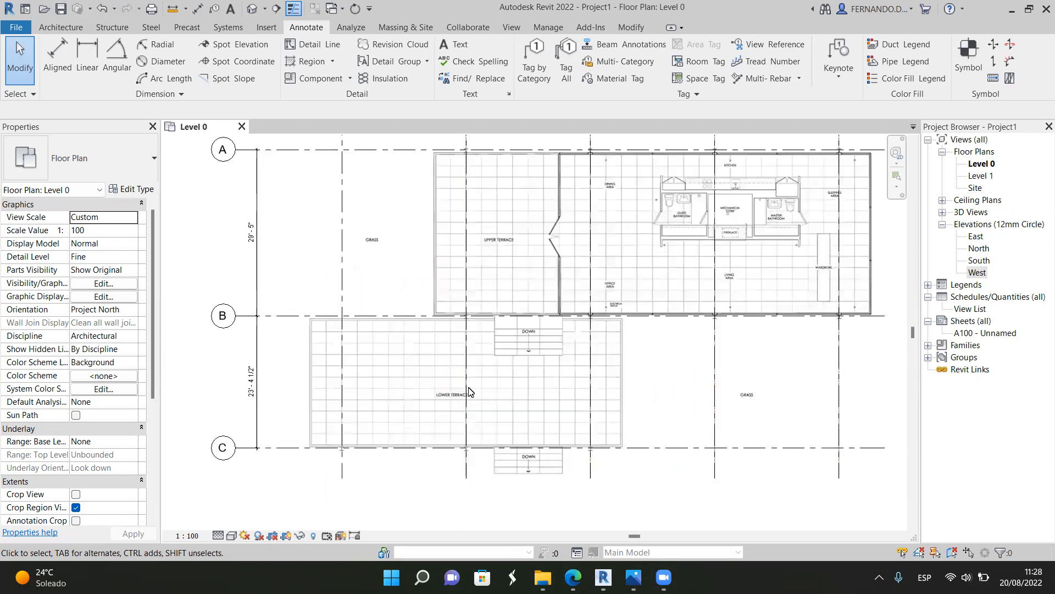
scroll(506, 247, down, 2)
scroll(500, 238, up, 3)
scroll(588, 288, down, 3)
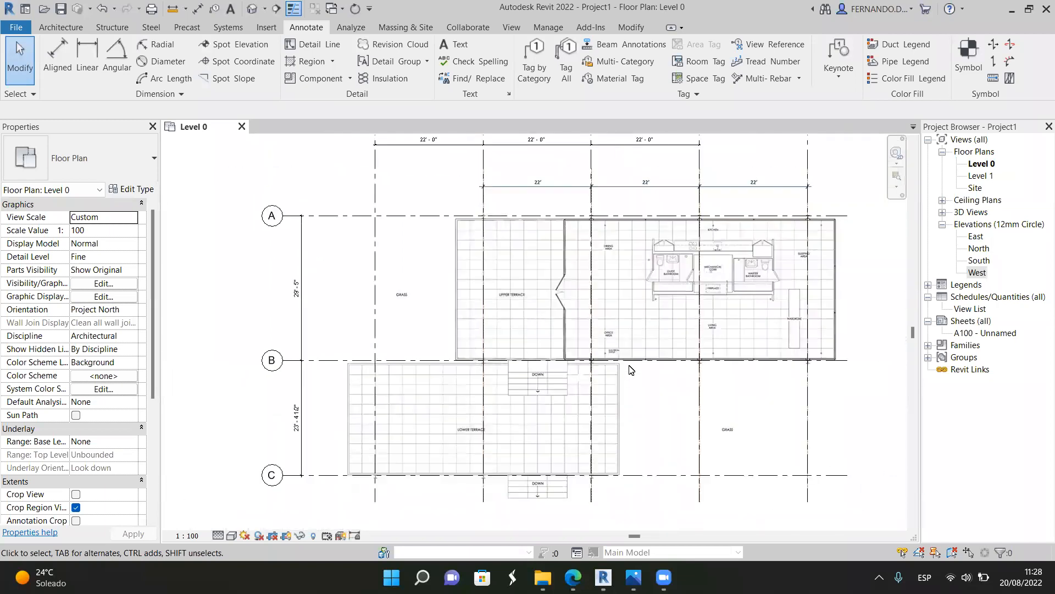
scroll(632, 375, up, 3)
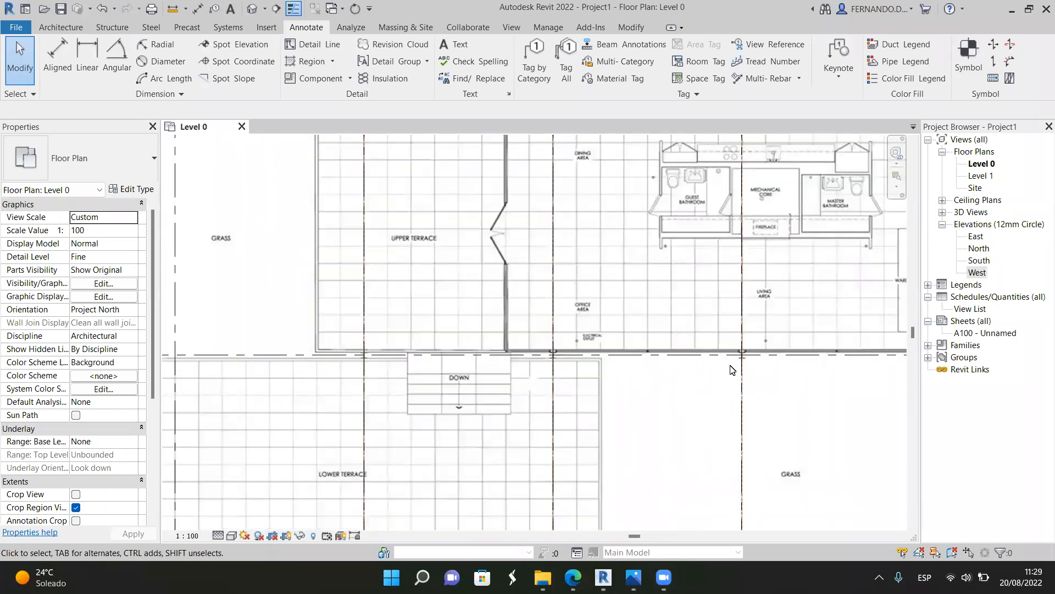
scroll(736, 364, up, 3)
scroll(643, 352, down, 2)
scroll(637, 398, down, 3)
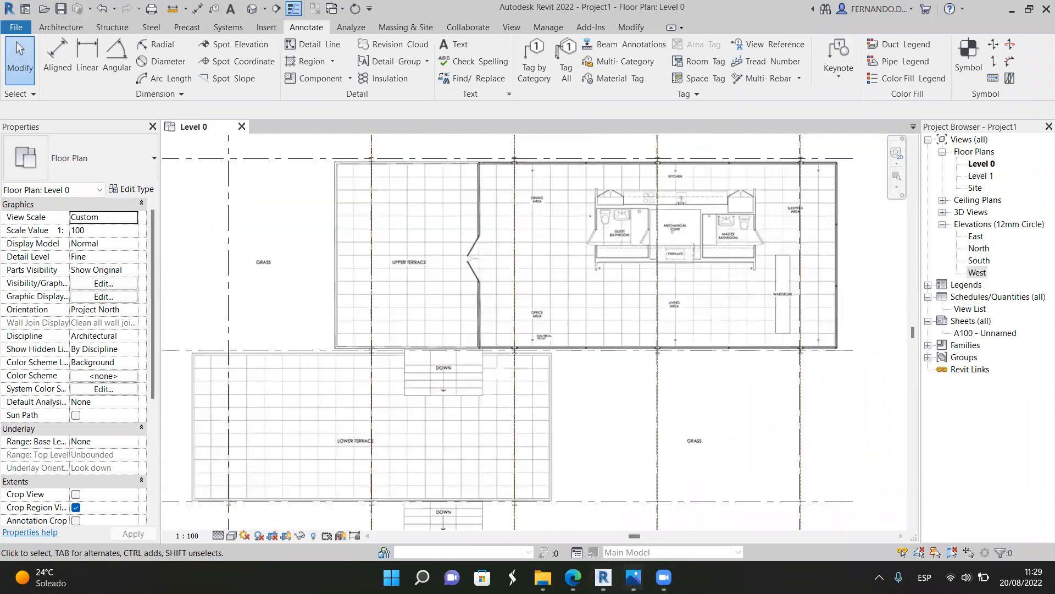
Switch to section.jpg in the image viewer to read the level heights on the west elevation, and return to the Revit plan
click(634, 577)
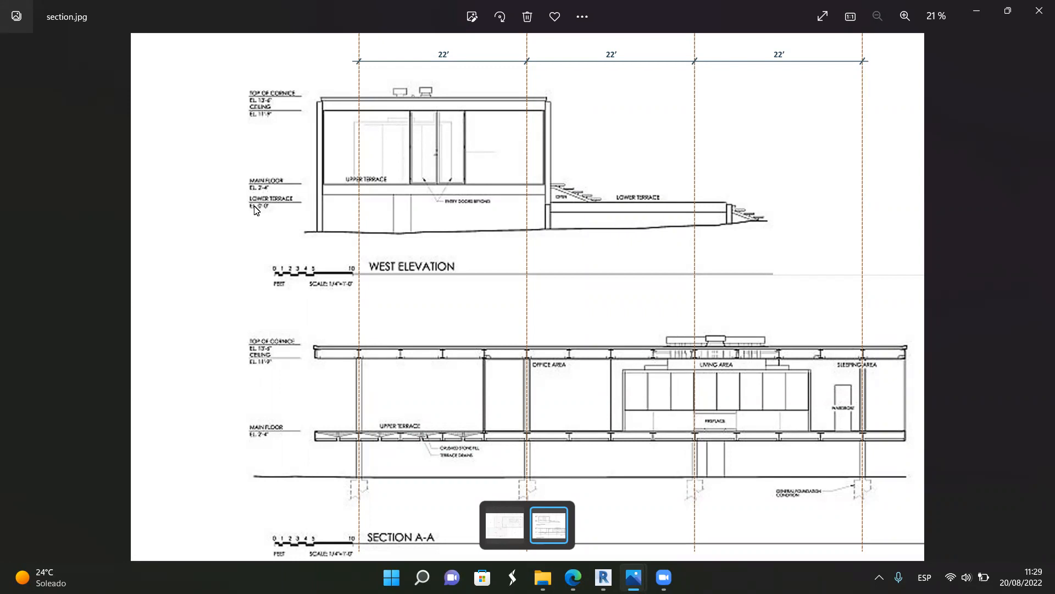
click(905, 16)
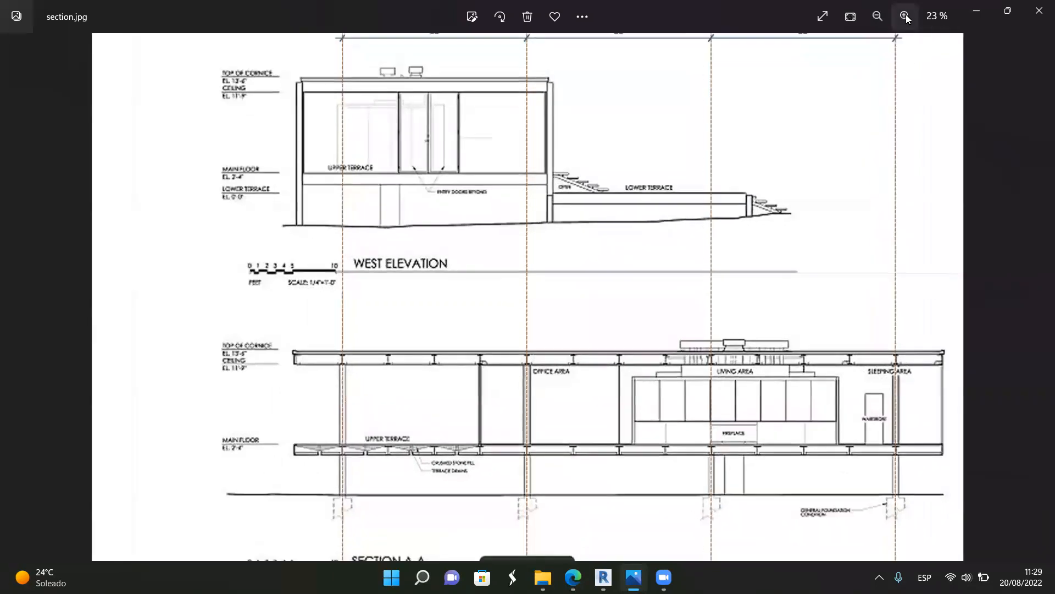
click(905, 17)
drag(290, 219, 427, 358)
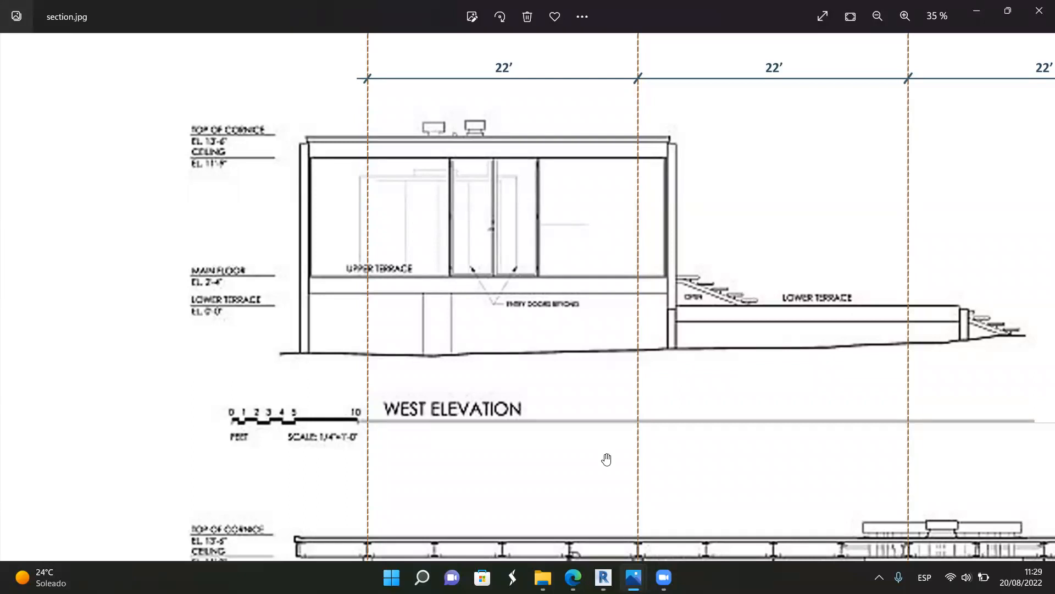
click(603, 578)
scroll(456, 285, down, 3)
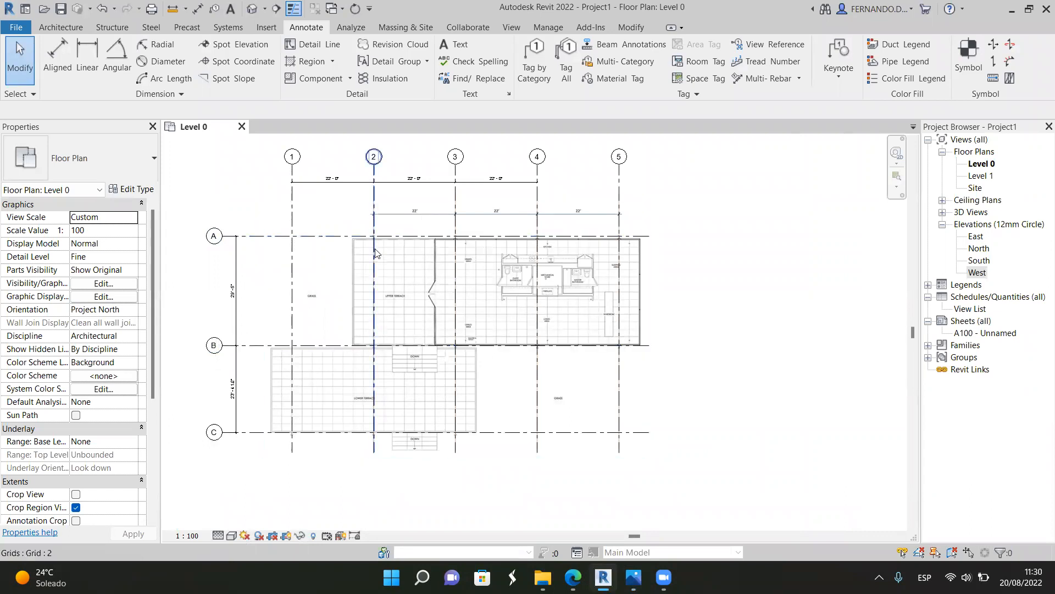
scroll(322, 267, up, 1)
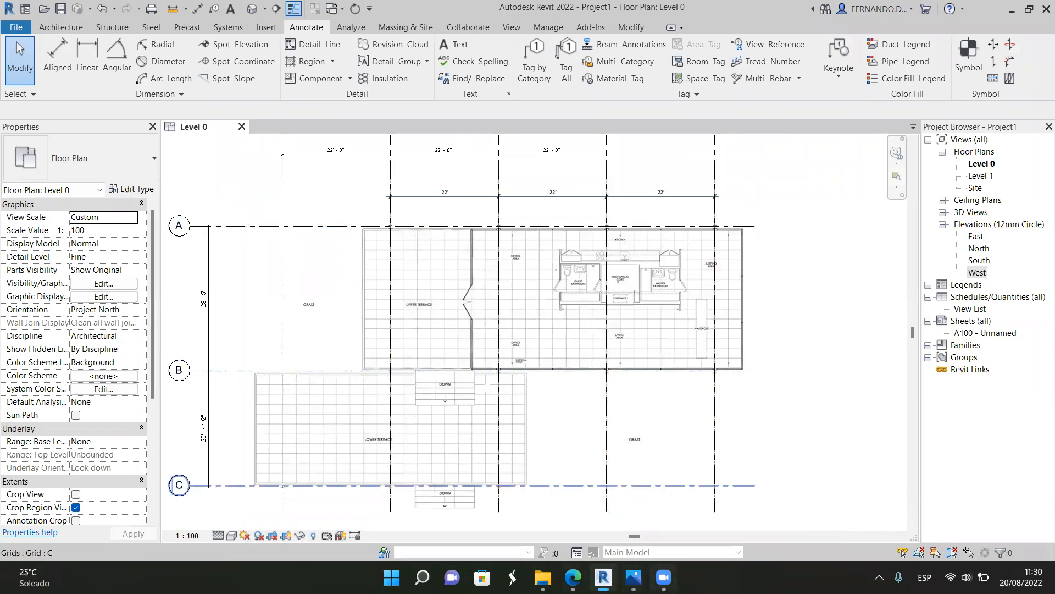
mouse_move(634, 577)
click(640, 476)
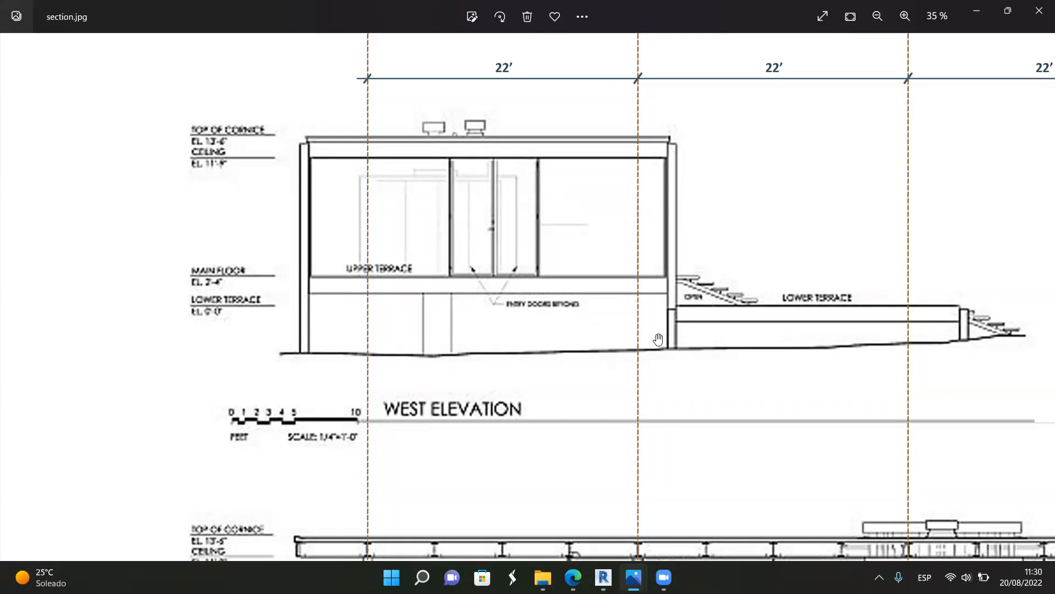
key(alt+Tab)
scroll(613, 294, down, 4)
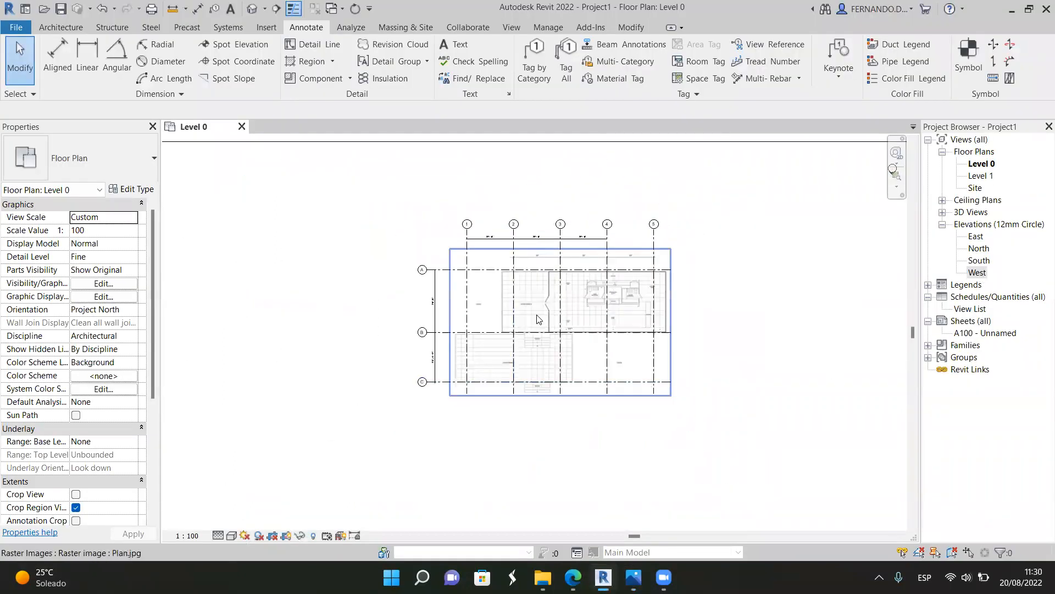
Check the West elevation view and return to the whole Level 0 floor plan
double_click(979, 273)
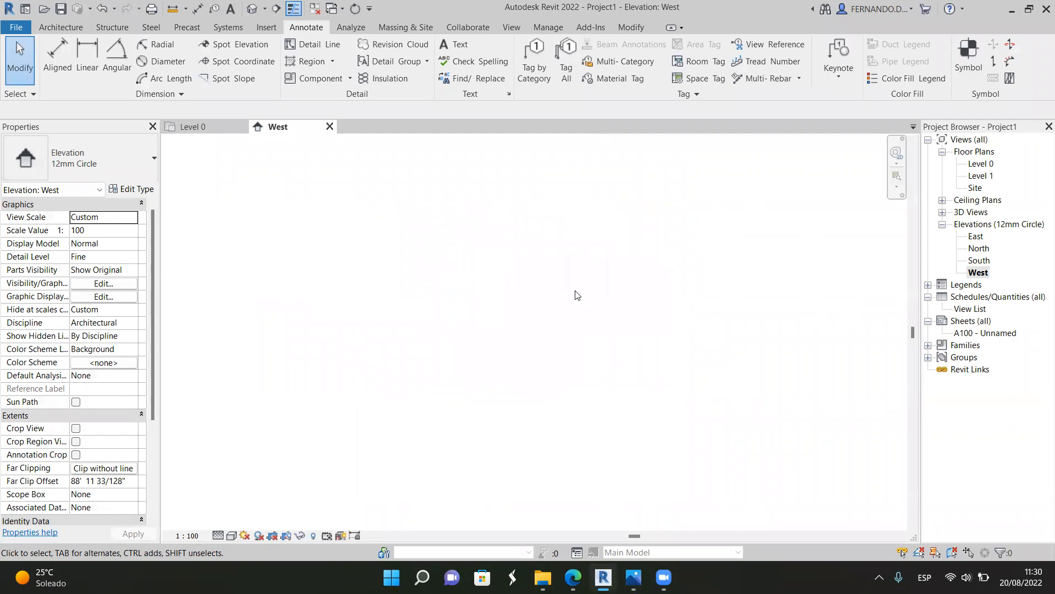
click(195, 127)
scroll(527, 286, down, 5)
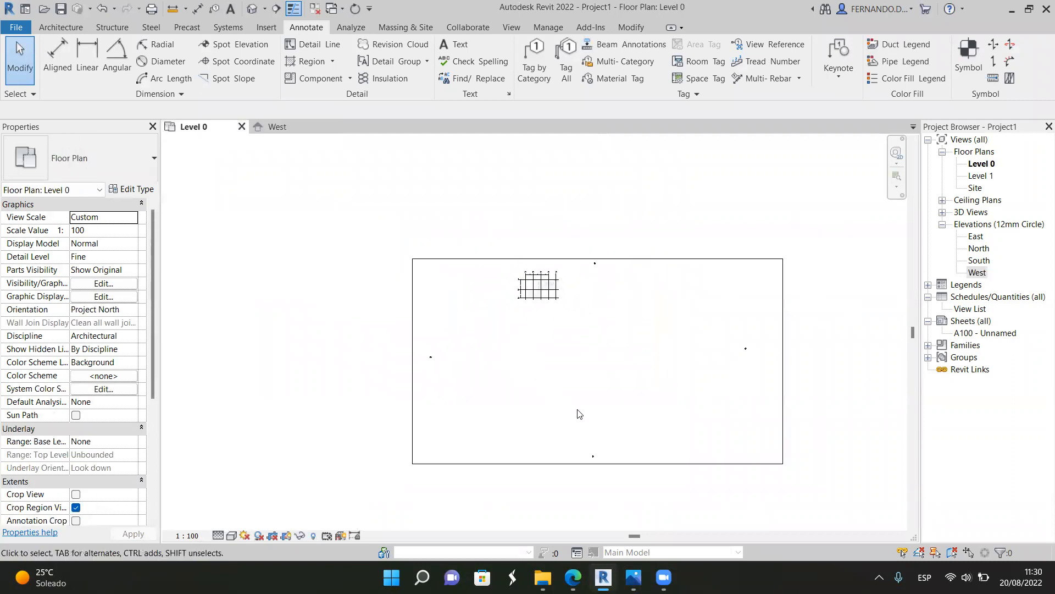
Move the west, north, east and south elevation markers in the Level 0 plan close around the building grid
scroll(571, 407, up, 2)
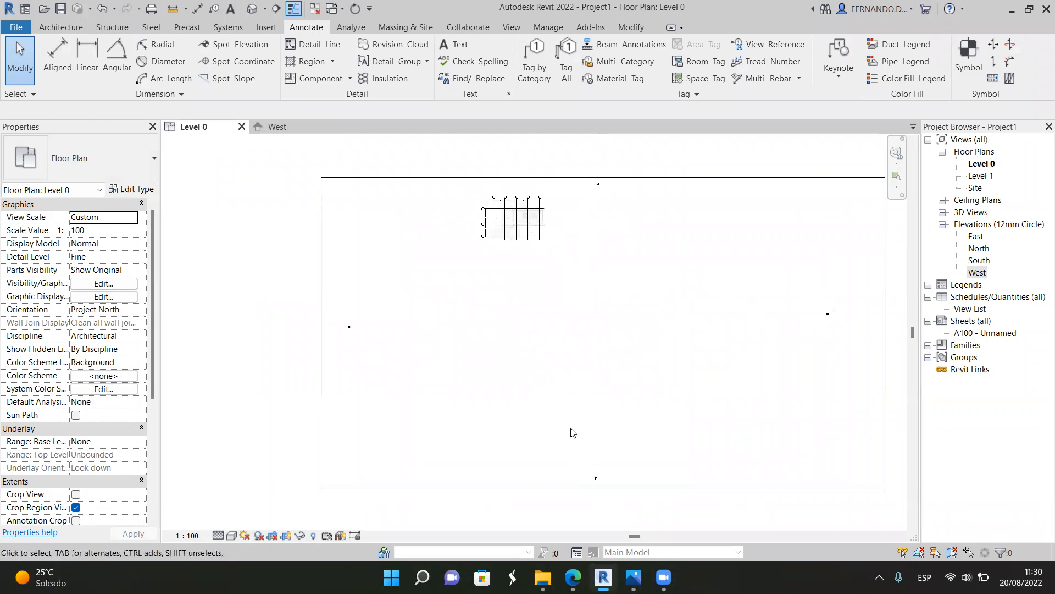
drag(336, 358, 372, 323)
drag(412, 220, 439, 222)
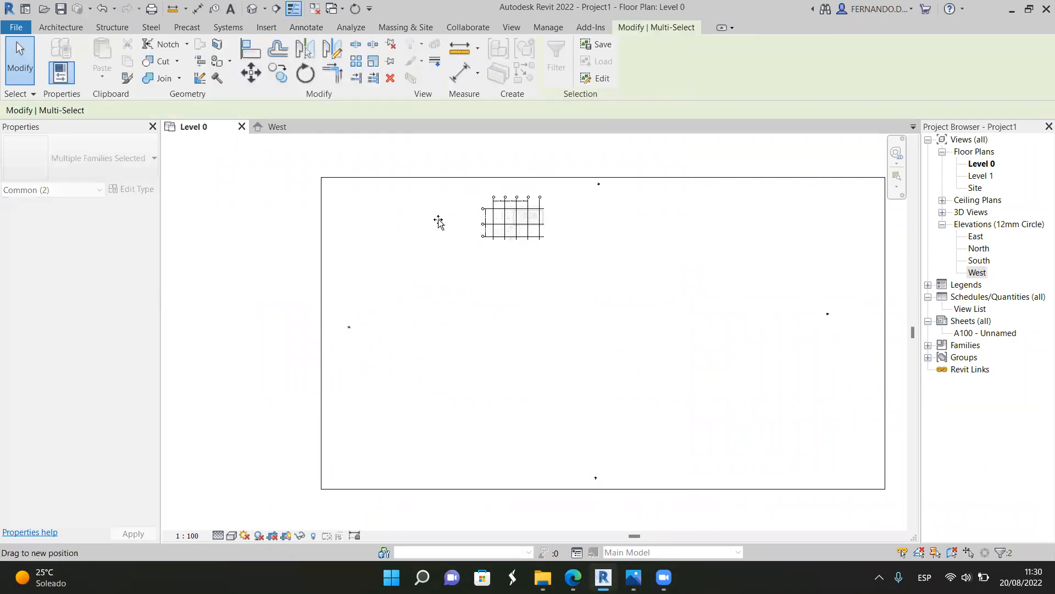
mouse_move(797, 351)
mouse_down()
mouse_move(853, 296)
mouse_move(626, 230)
mouse_move(591, 212)
mouse_move(596, 182)
mouse_move(510, 169)
mouse_up()
key(Escape)
mouse_move(560, 487)
mouse_down()
mouse_move(562, 470)
mouse_move(641, 455)
mouse_move(601, 471)
mouse_move(654, 434)
mouse_up()
drag(593, 464, 514, 263)
Resize the Level 0 crop region on all four sides so it closely surrounds the elevation markers
click(861, 330)
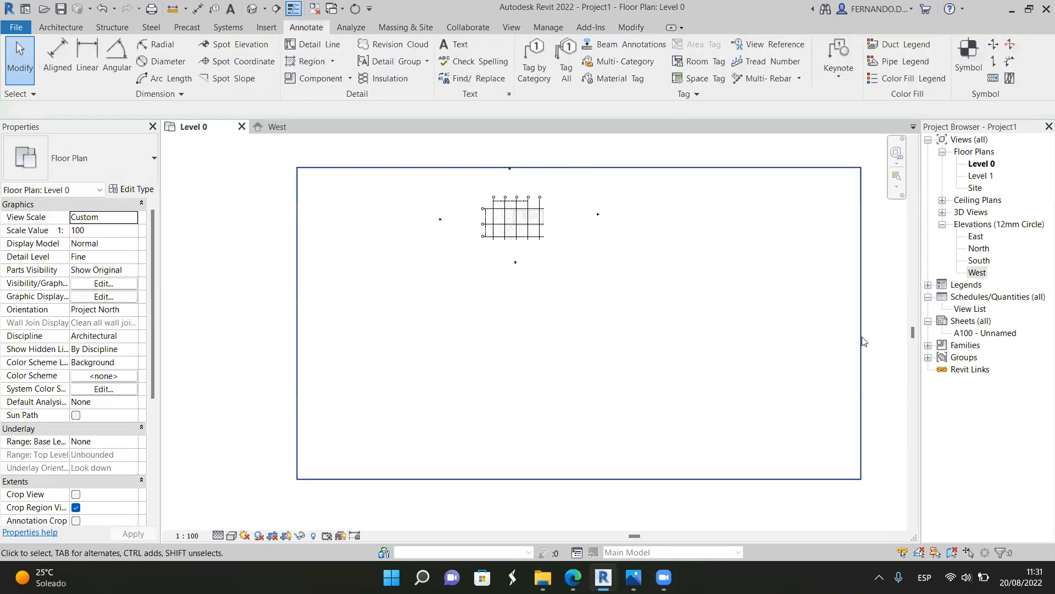
drag(861, 322, 612, 300)
drag(455, 167, 454, 155)
drag(297, 316, 431, 307)
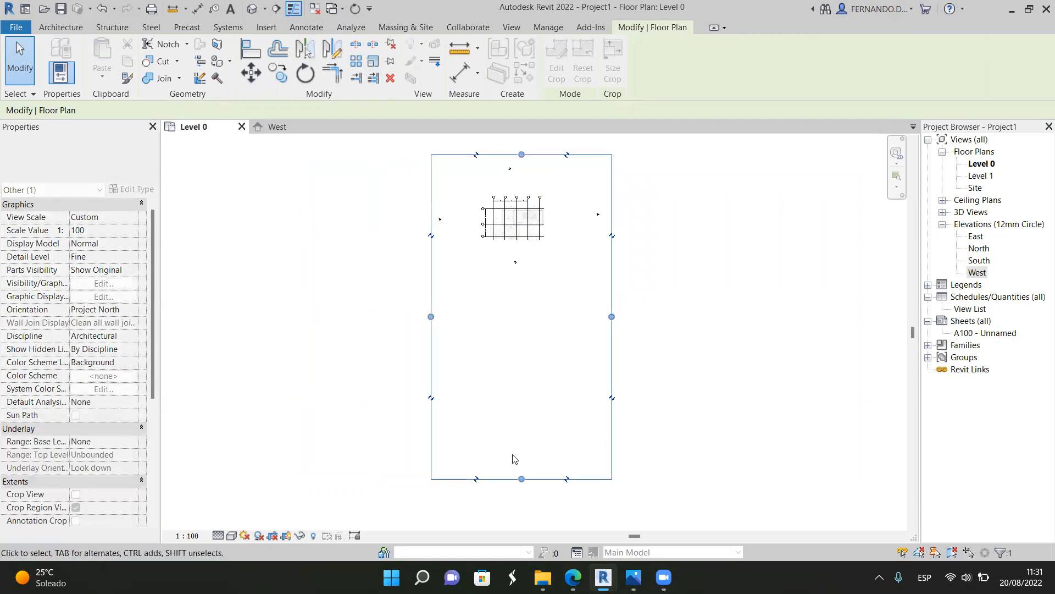
drag(515, 473, 528, 274)
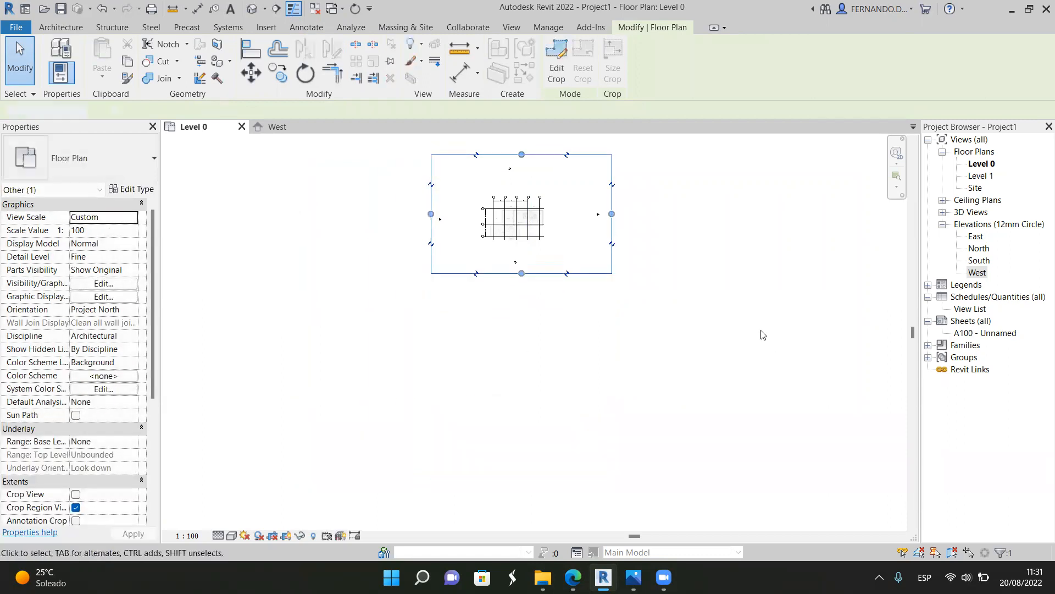
click(770, 354)
Extend the West elevation's far clip line past grid 5 to an offset of about 219 feet
scroll(576, 224, up, 3)
scroll(463, 230, up, 3)
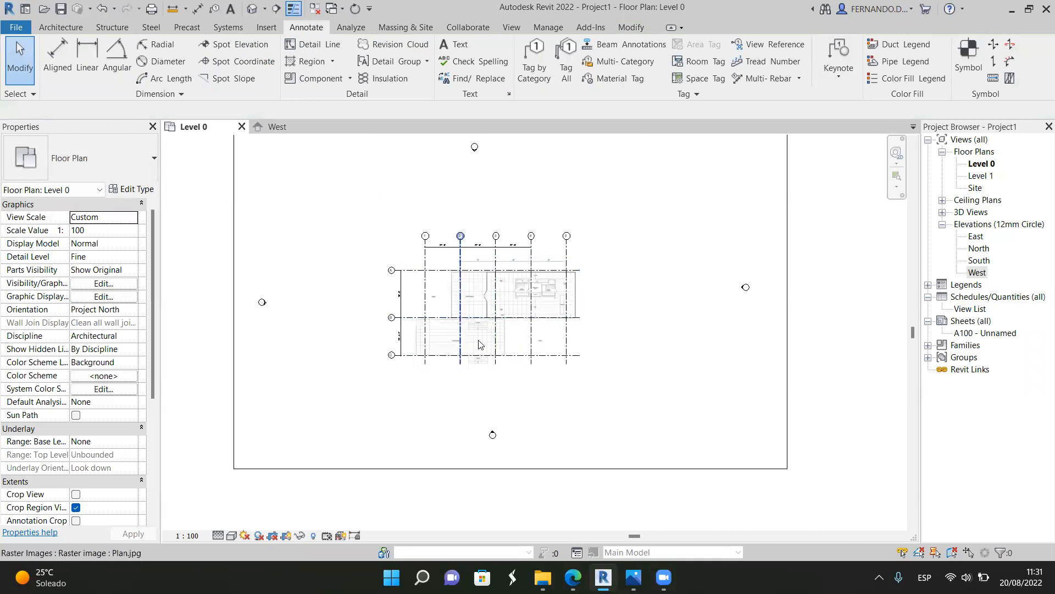
scroll(458, 340, down, 1)
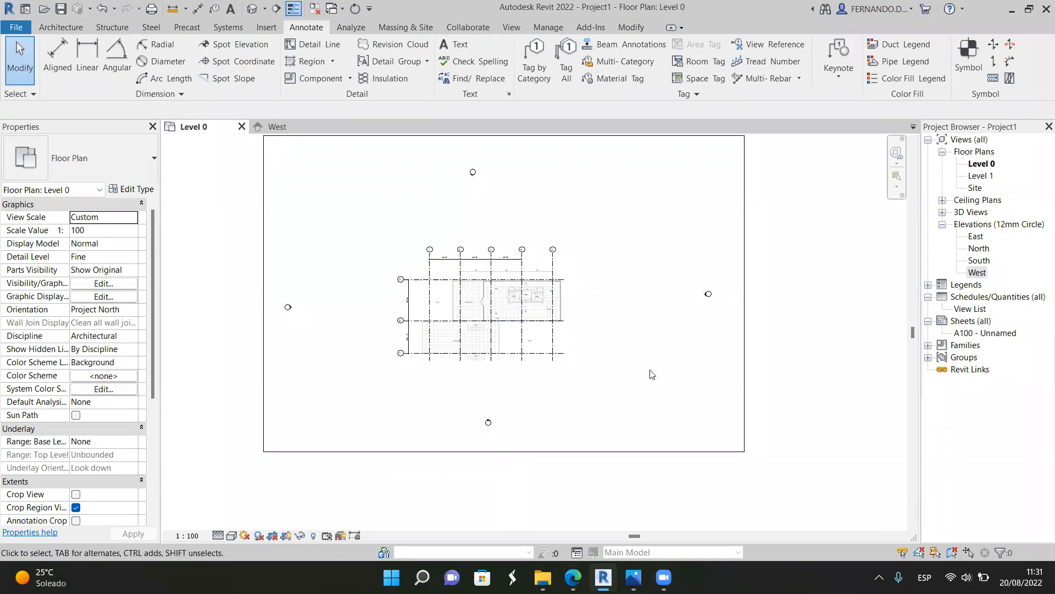
scroll(287, 311, up, 5)
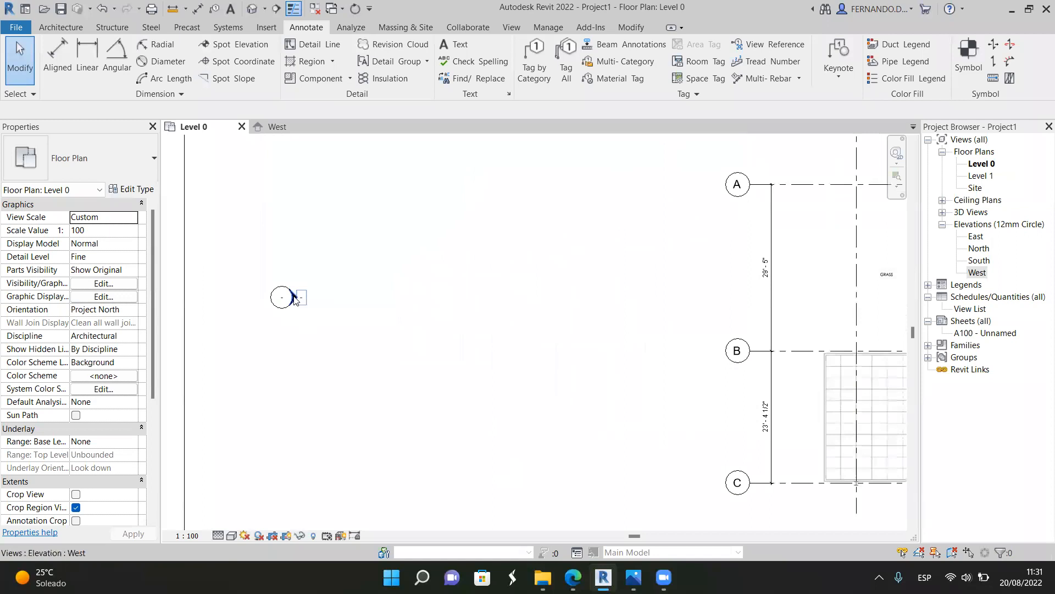
click(305, 392)
scroll(372, 380, down, 4)
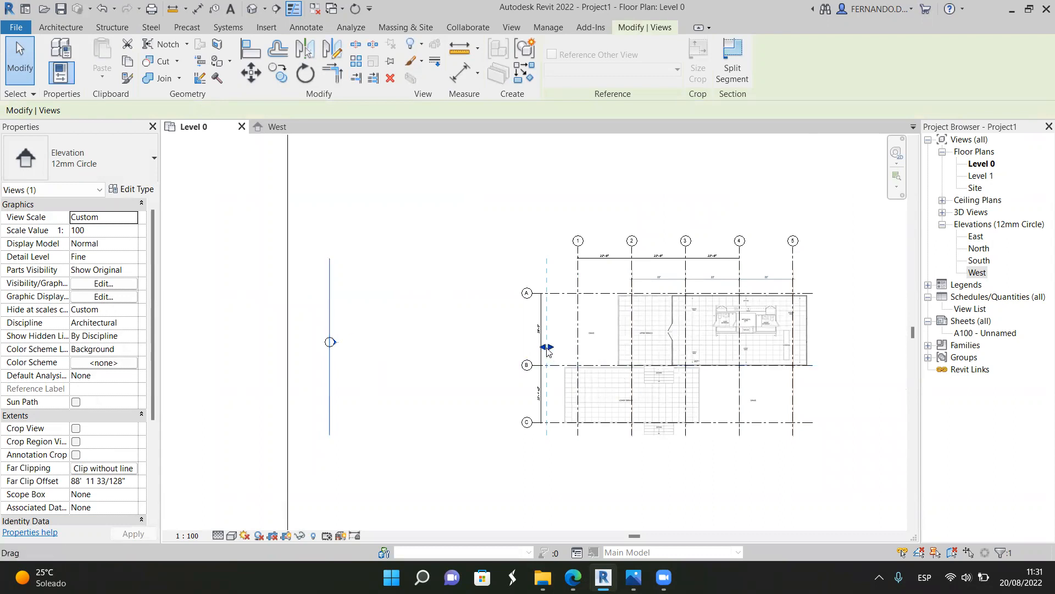
drag(552, 351, 870, 372)
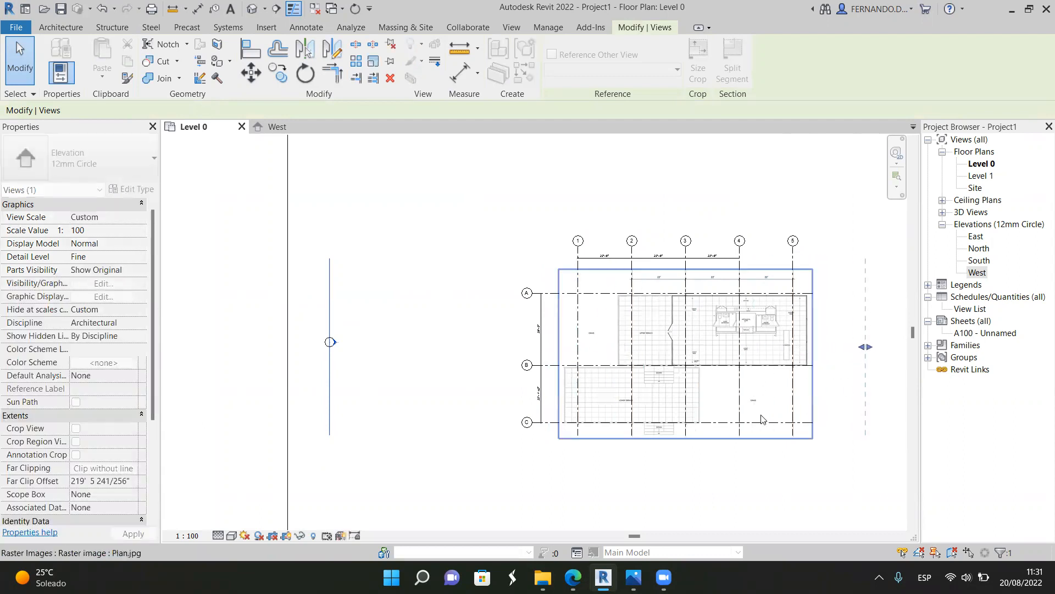
Pull the South elevation's far clip line in to just beyond the north marker, at an offset of about 196 feet
scroll(356, 299, down, 2)
scroll(566, 456, up, 4)
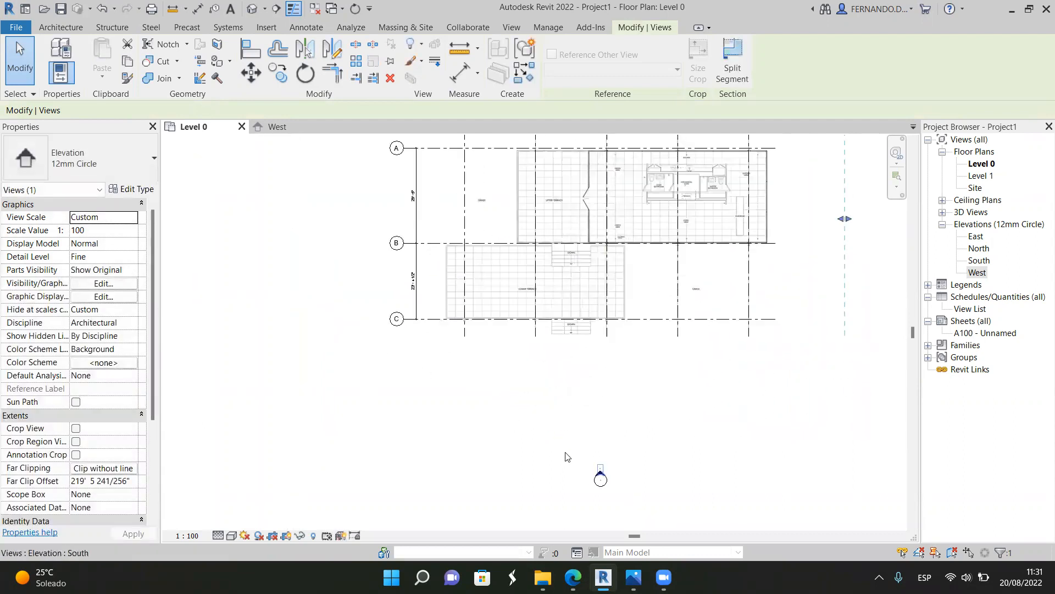
scroll(495, 406, down, 5)
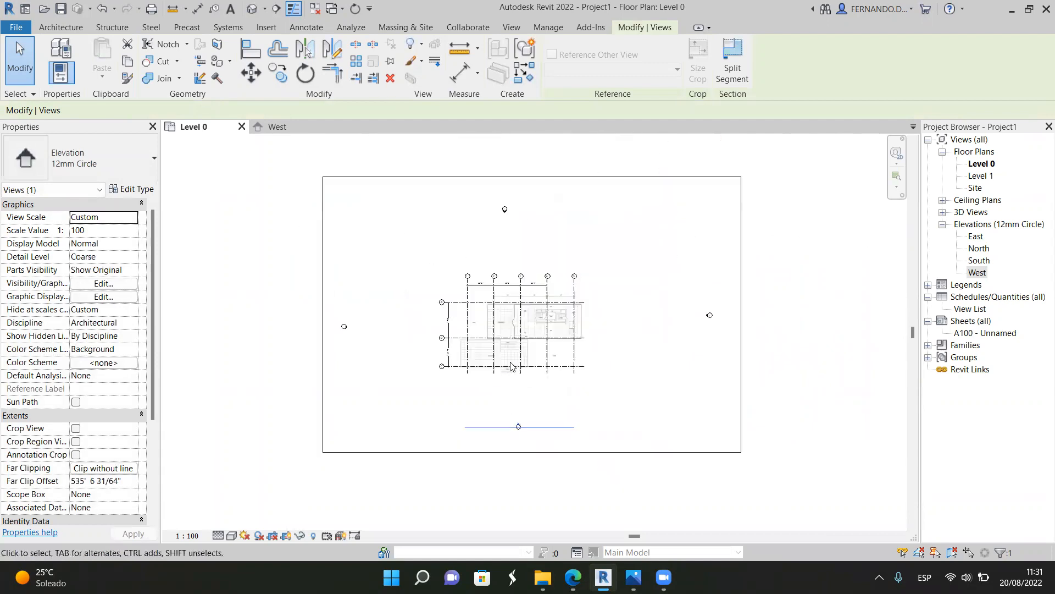
drag(522, 230, 527, 322)
Extend the North elevation's far clip line across the whole plan to beyond grid C
scroll(520, 296, up, 5)
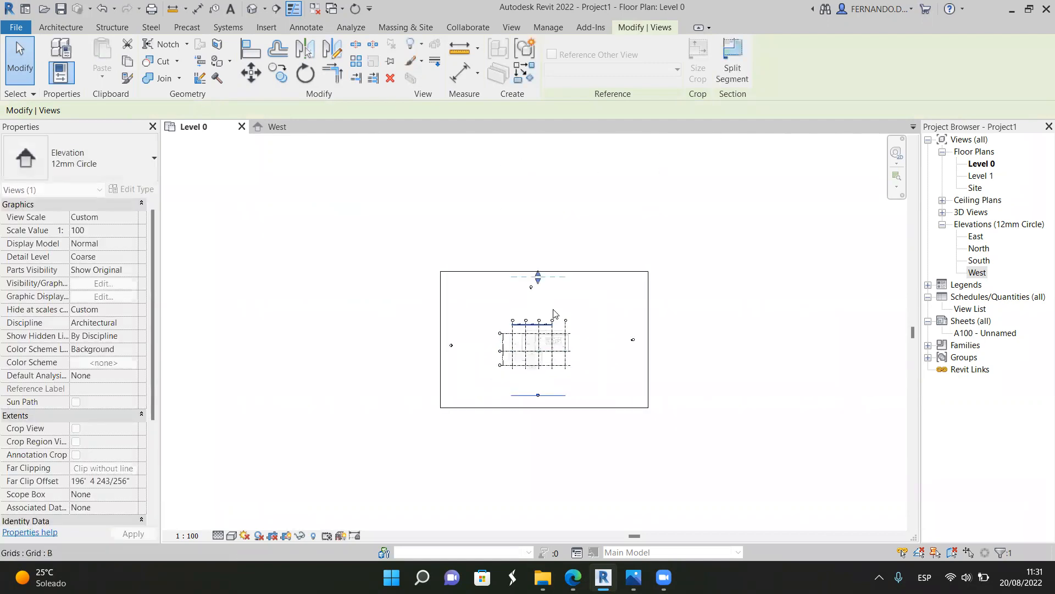
click(518, 254)
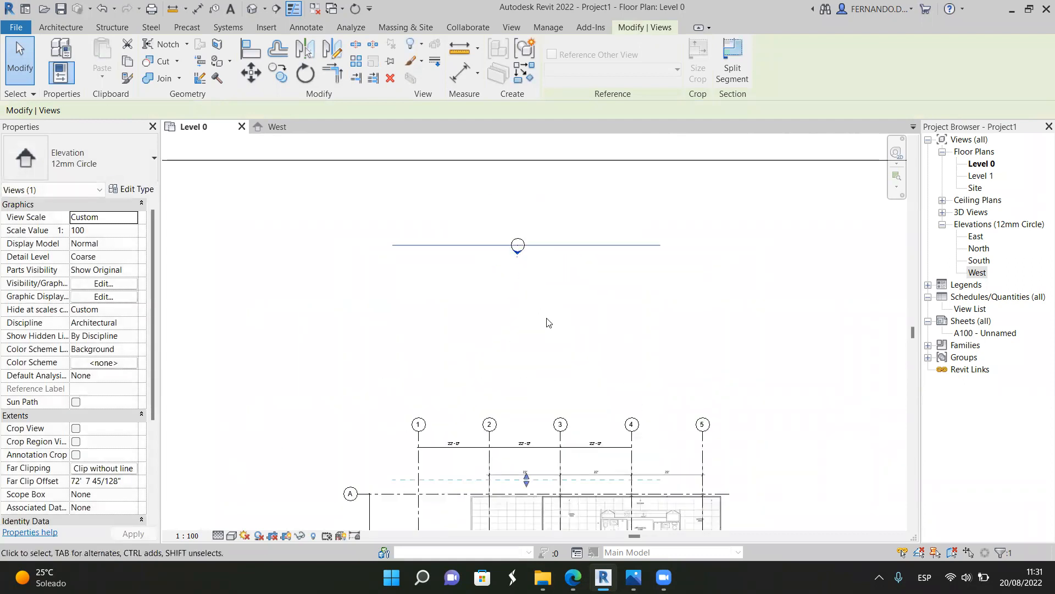
scroll(550, 231, down, 3)
scroll(547, 232, down, 3)
scroll(542, 308, up, 3)
drag(548, 313, 544, 452)
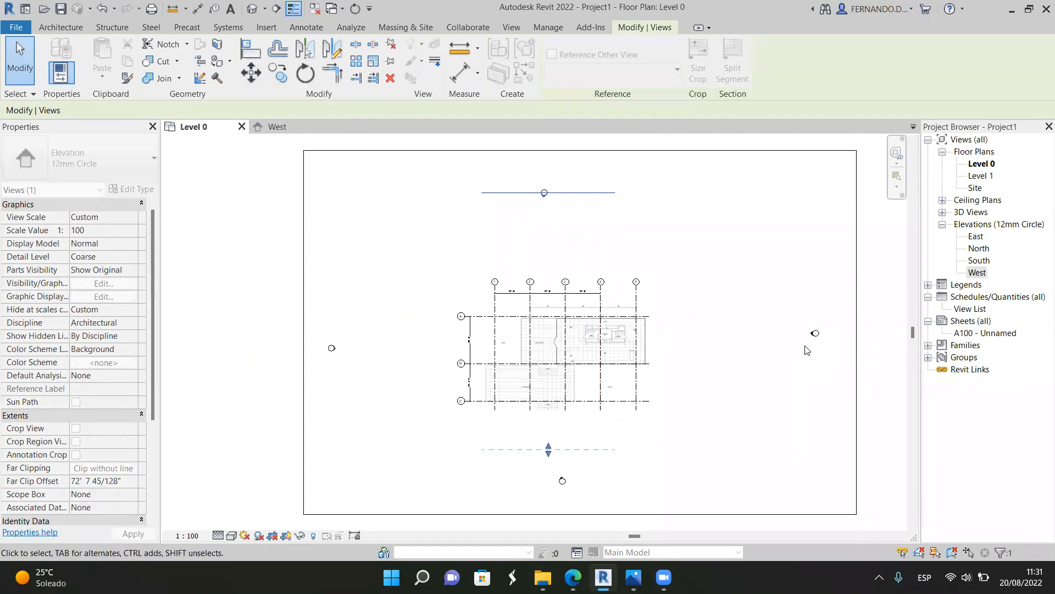
Extend the East elevation's far clip line across the plan to beyond grid 1
click(815, 333)
scroll(815, 333, up, 2)
drag(616, 331, 219, 312)
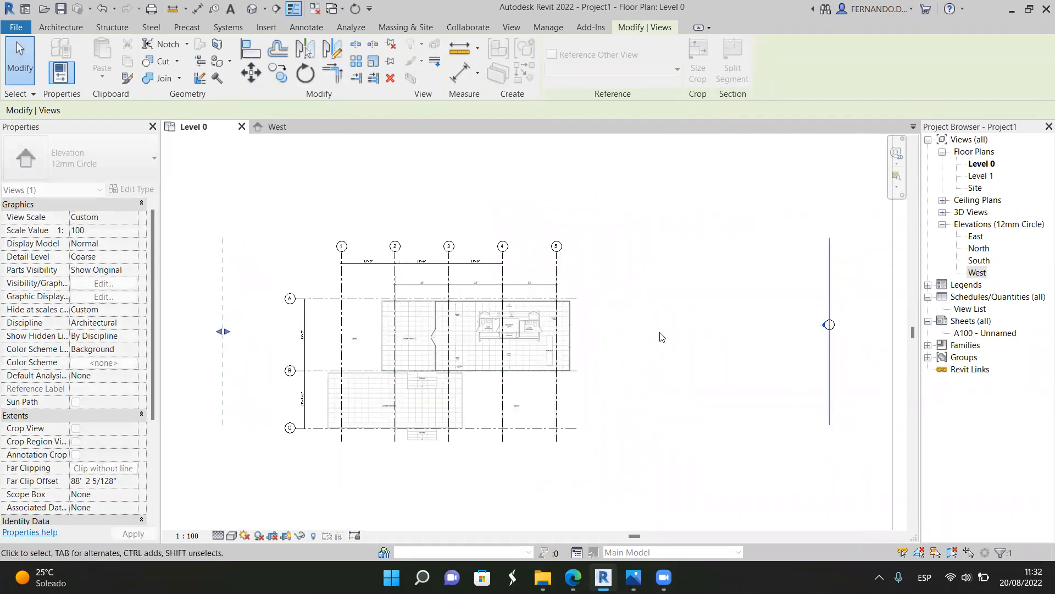
Open the West elevation and compare its lettered grid lines with those in the Level 0 plan
click(277, 127)
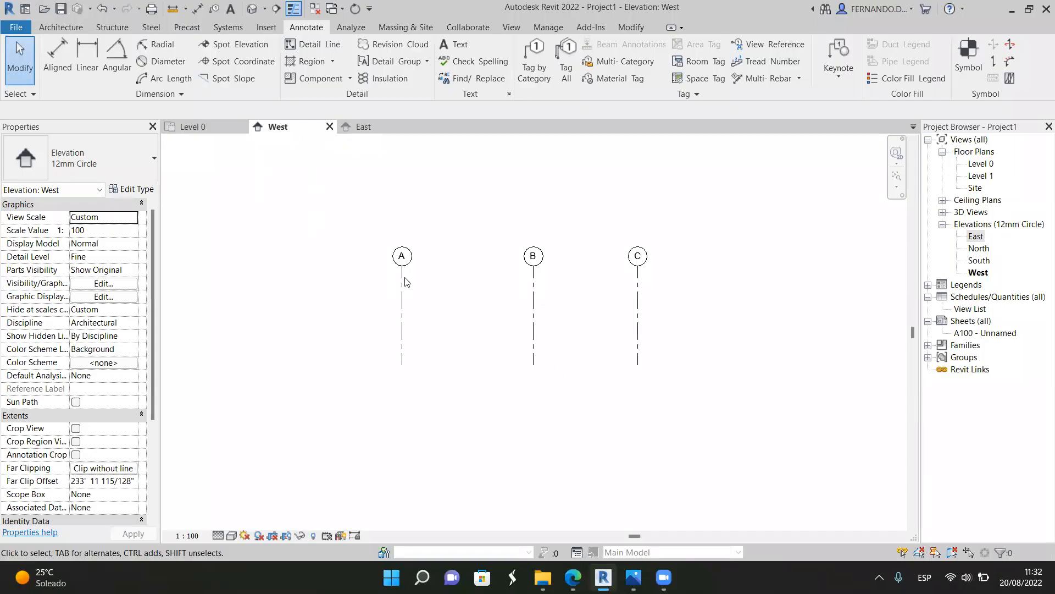
click(217, 127)
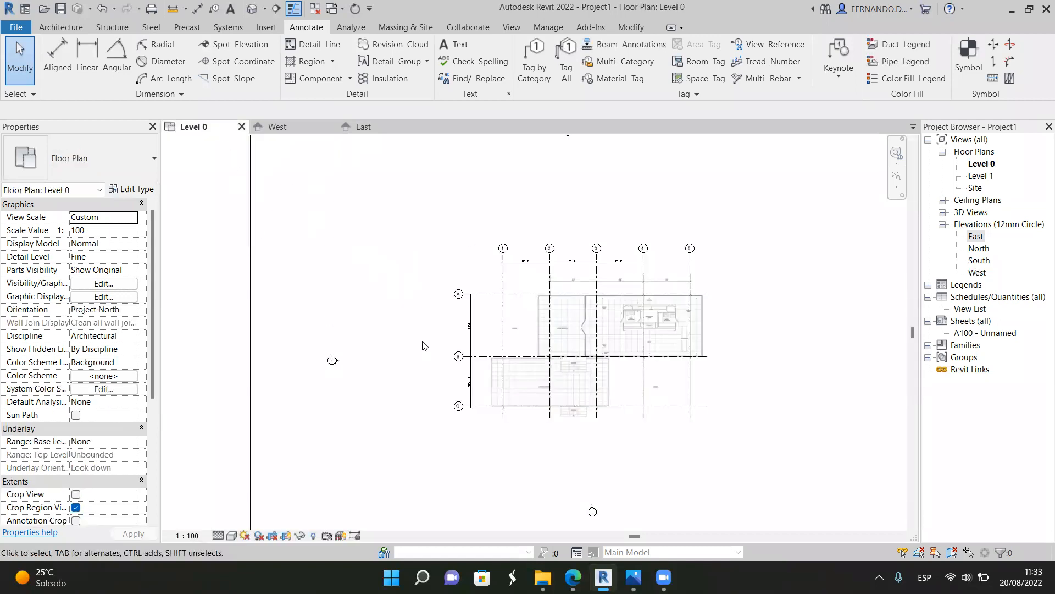
scroll(423, 345, up, 1)
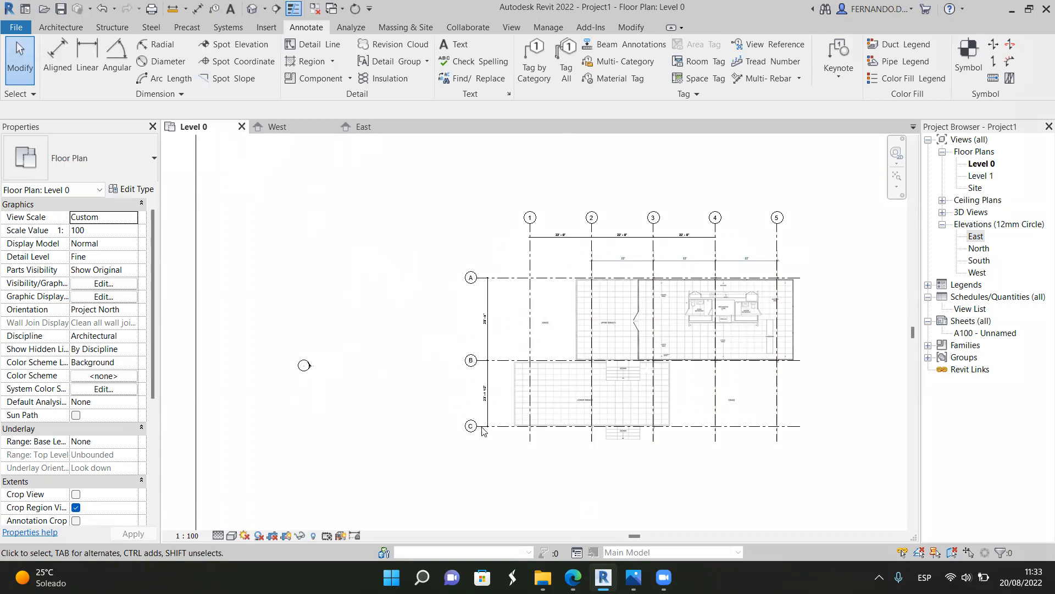
click(314, 129)
scroll(500, 276, down, 2)
scroll(494, 297, up, 1)
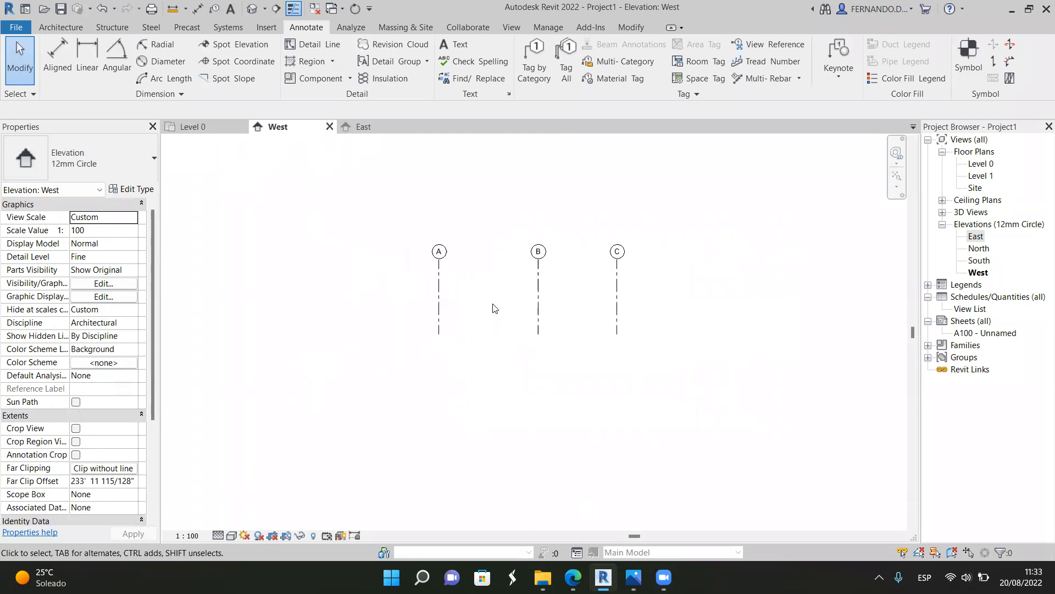
Open the East elevation and compare the position of Level 0 and Level 1 with the lettered grid lines
scroll(499, 296, down, 3)
scroll(508, 275, up, 2)
scroll(484, 239, up, 3)
scroll(517, 297, down, 1)
double_click(976, 236)
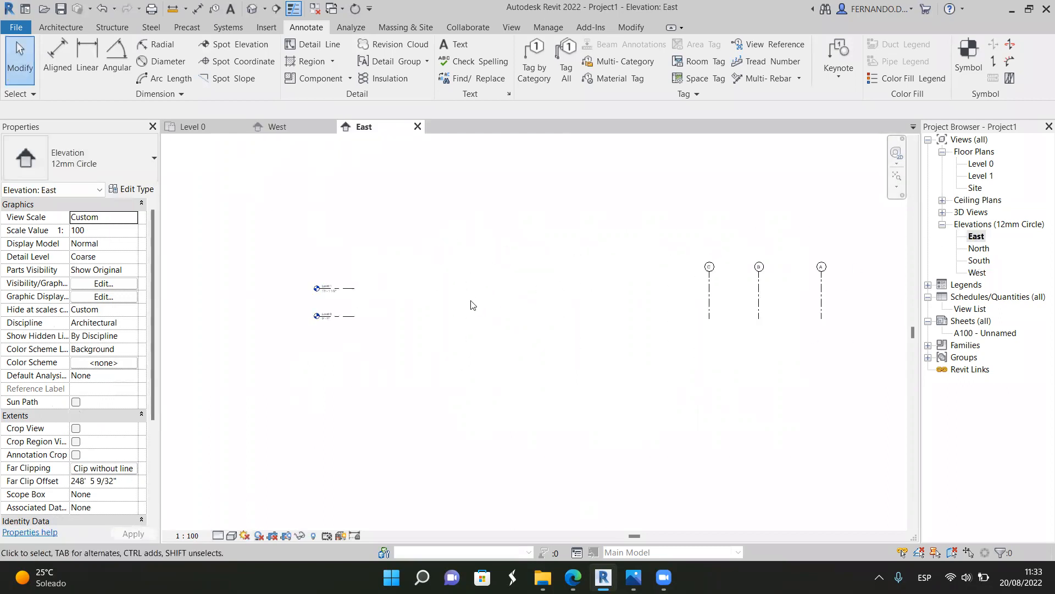
scroll(350, 314, up, 4)
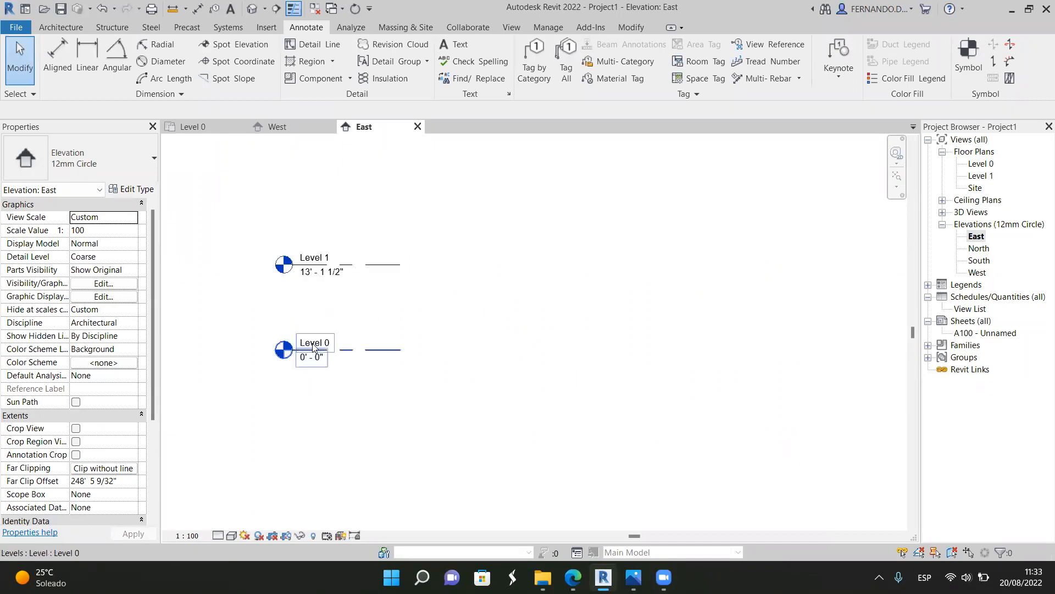
scroll(312, 354, up, 2)
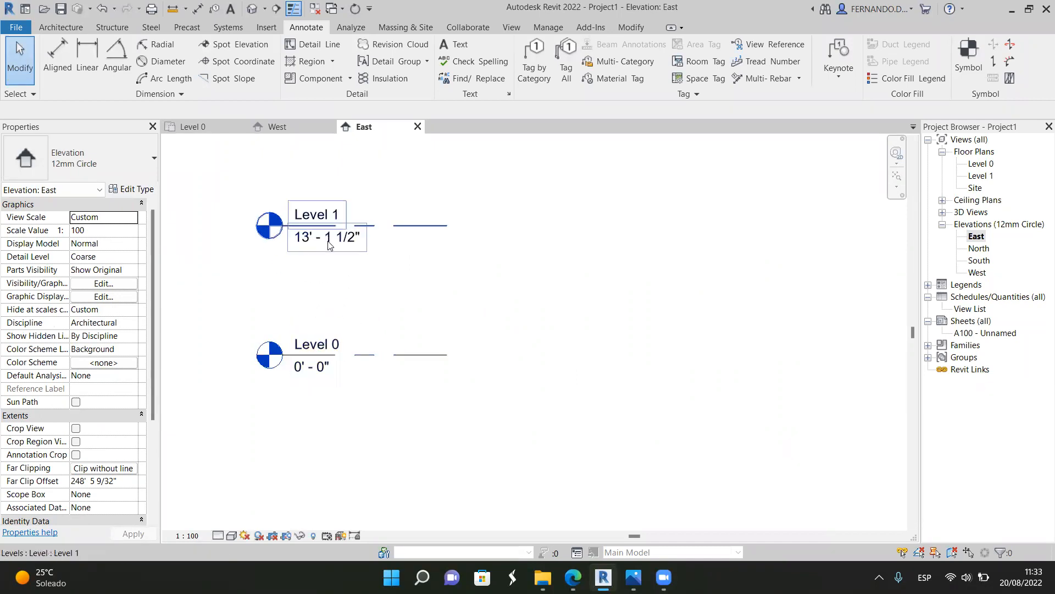
scroll(308, 275, down, 5)
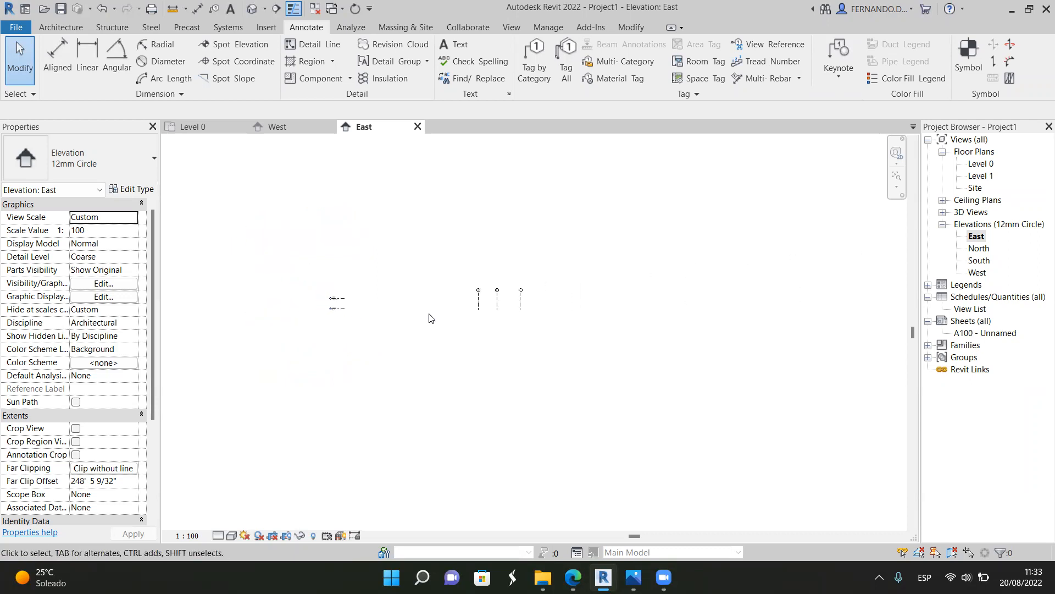
scroll(497, 351, down, 1)
Open the default 3D view and examine the extents of Level 0 and Level 1
click(252, 9)
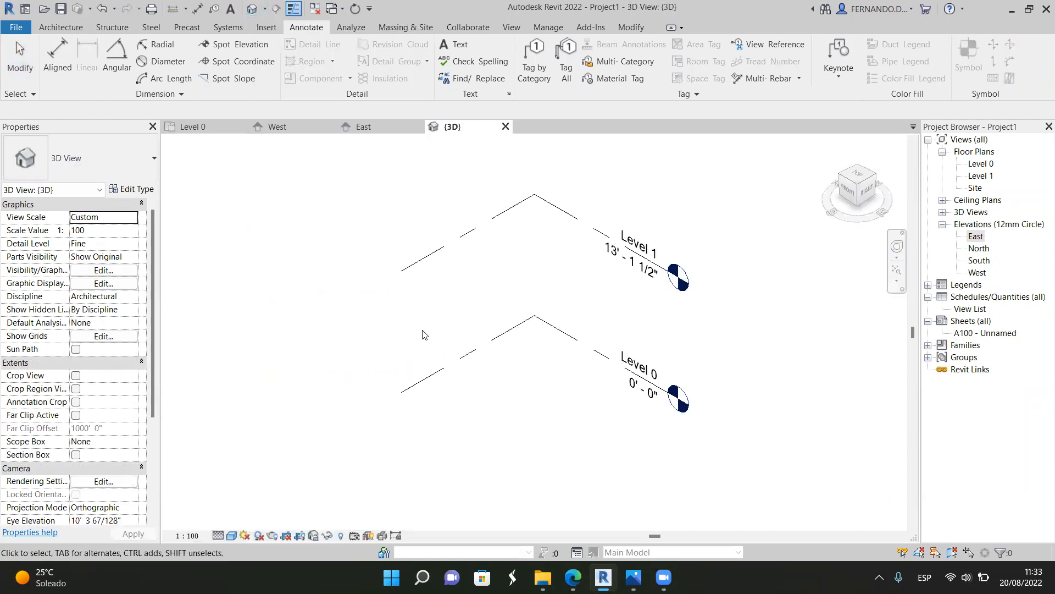
scroll(434, 343, down, 3)
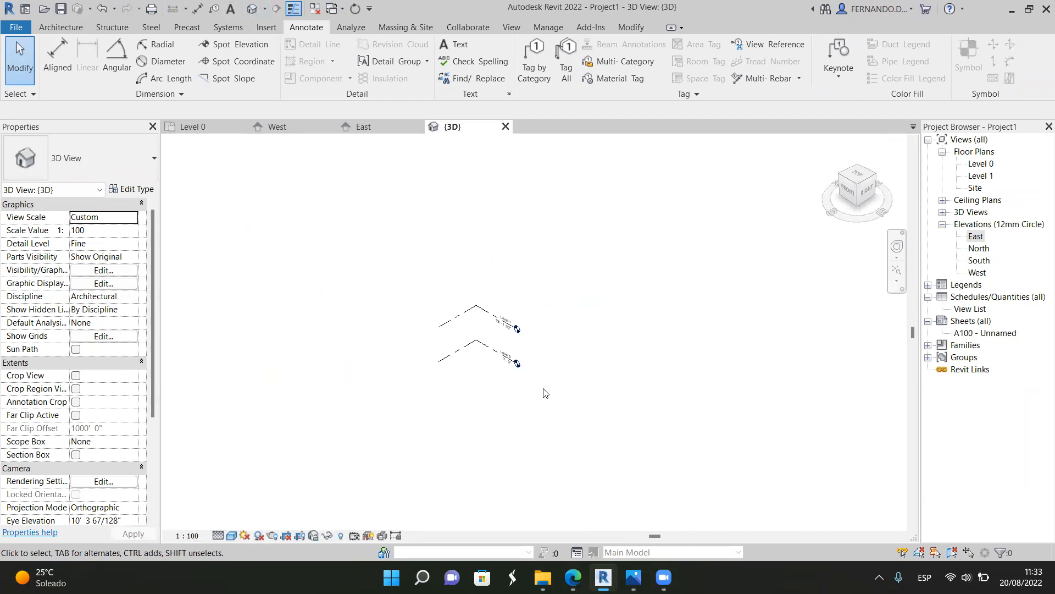
scroll(462, 332, up, 2)
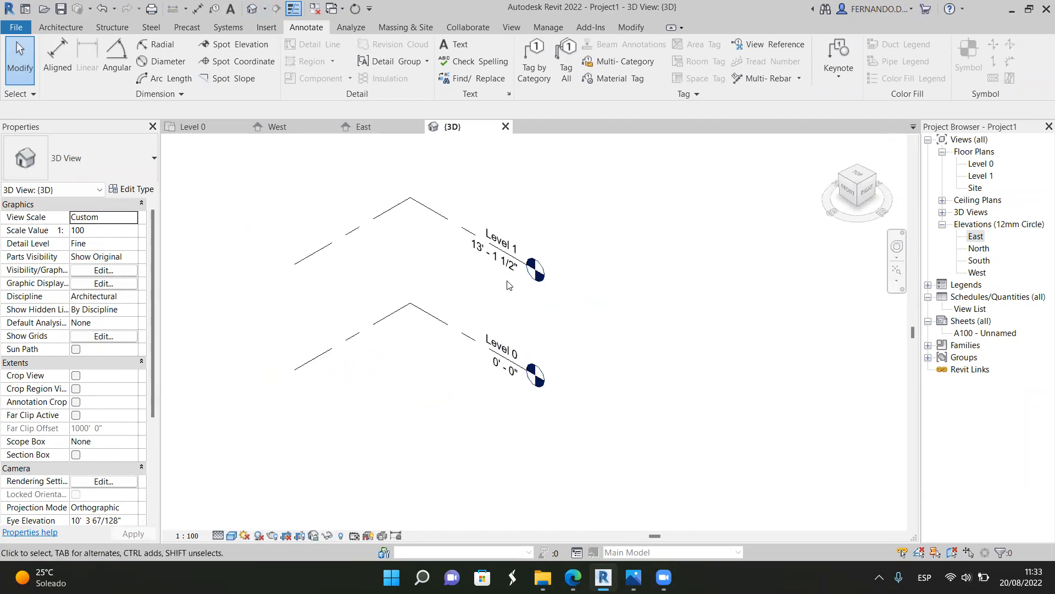
scroll(388, 286, down, 2)
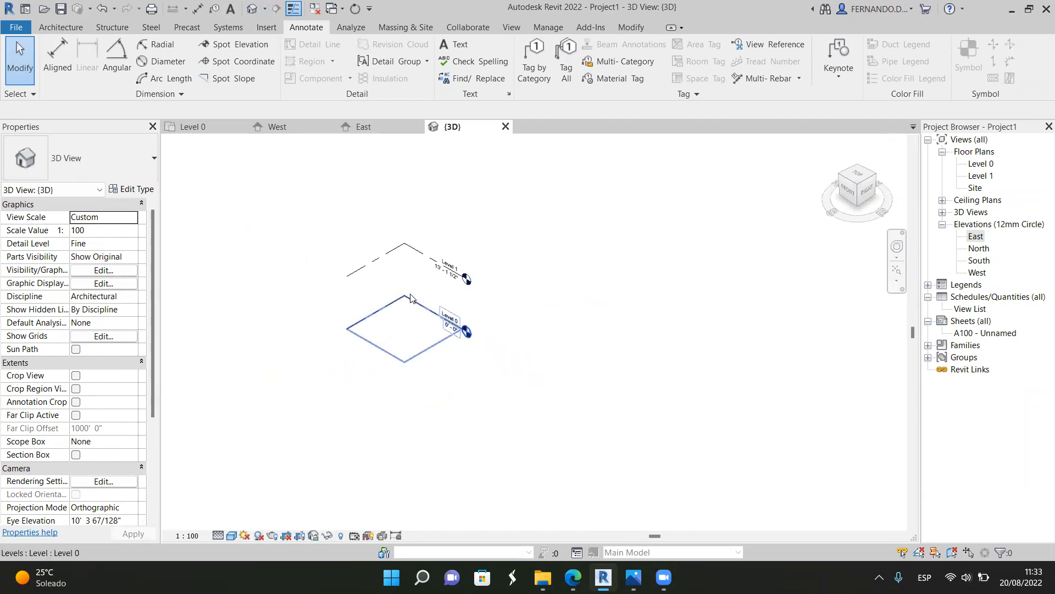
Compare the grid location in the Level 0 plan with the levels in the 3D view and the East elevation
click(218, 129)
scroll(388, 320, down, 3)
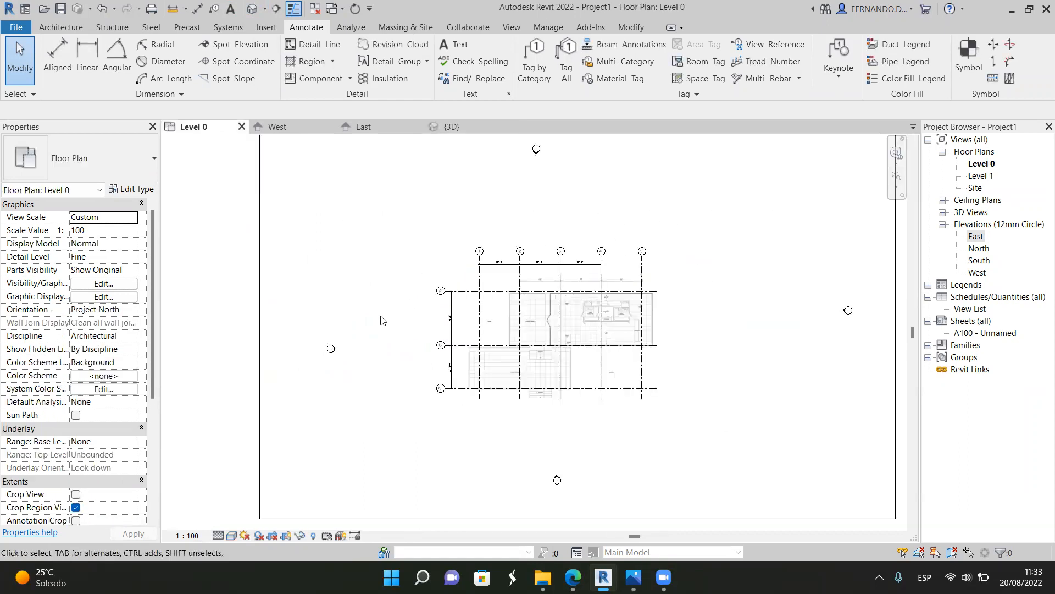
scroll(329, 340, up, 2)
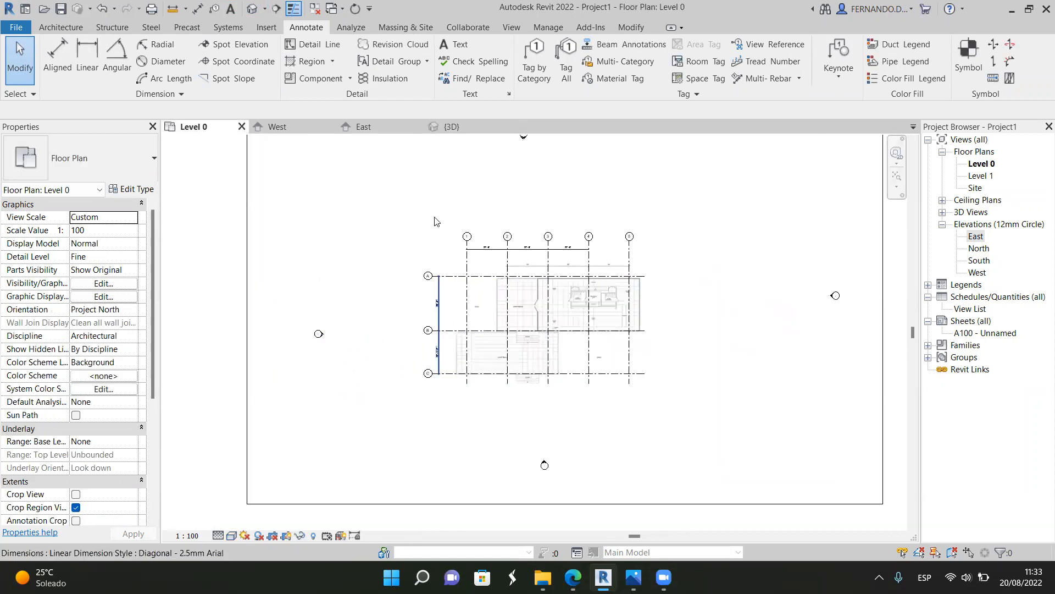
scroll(458, 311, down, 1)
click(493, 457)
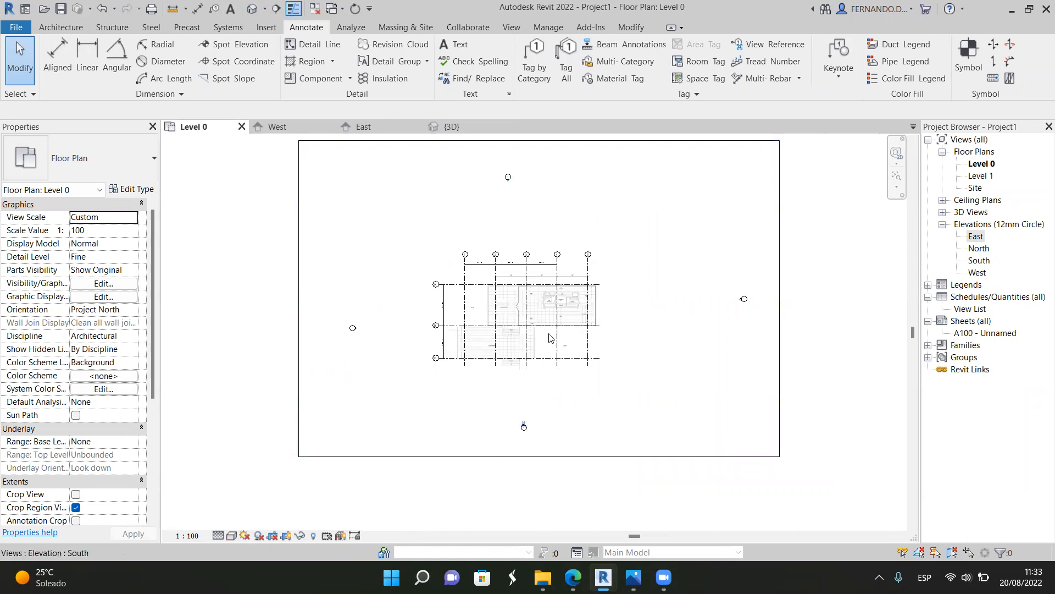
click(451, 127)
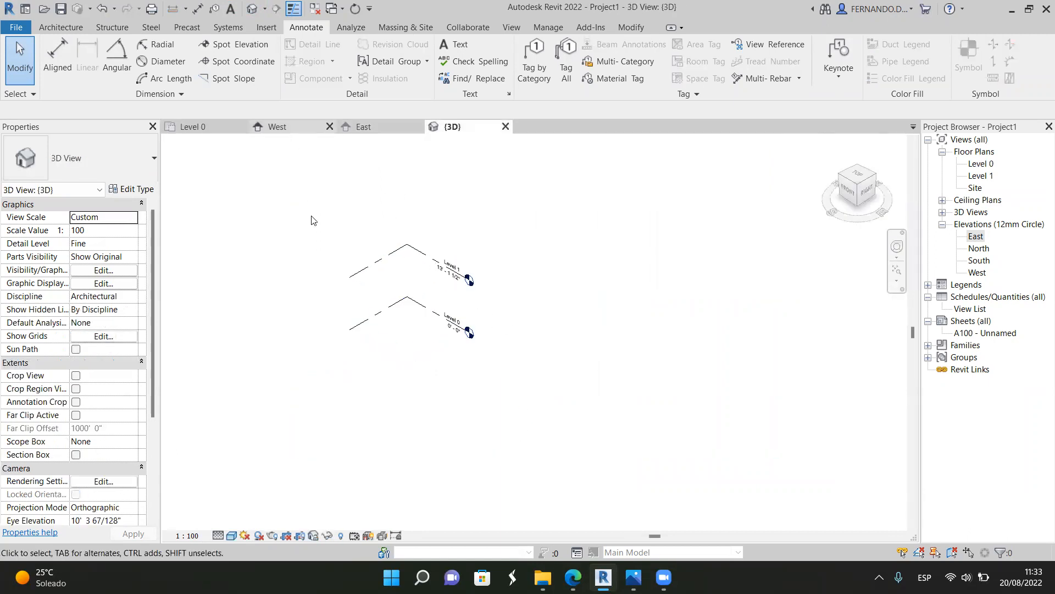
click(278, 127)
click(395, 133)
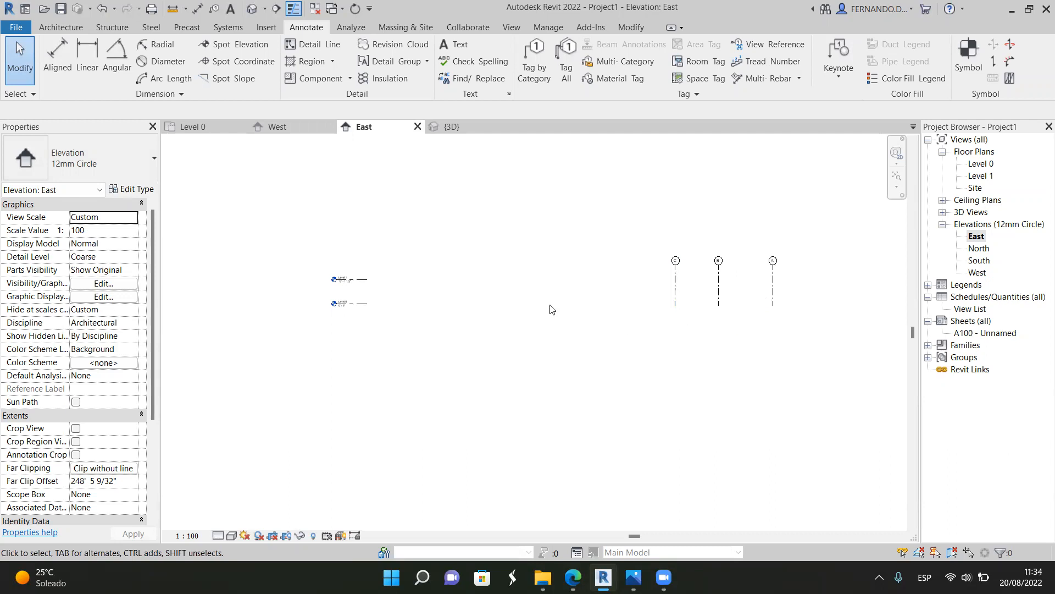
Draw a scope box with a height of 40' 0" around the whole building grid in the Level 0 plan
click(215, 127)
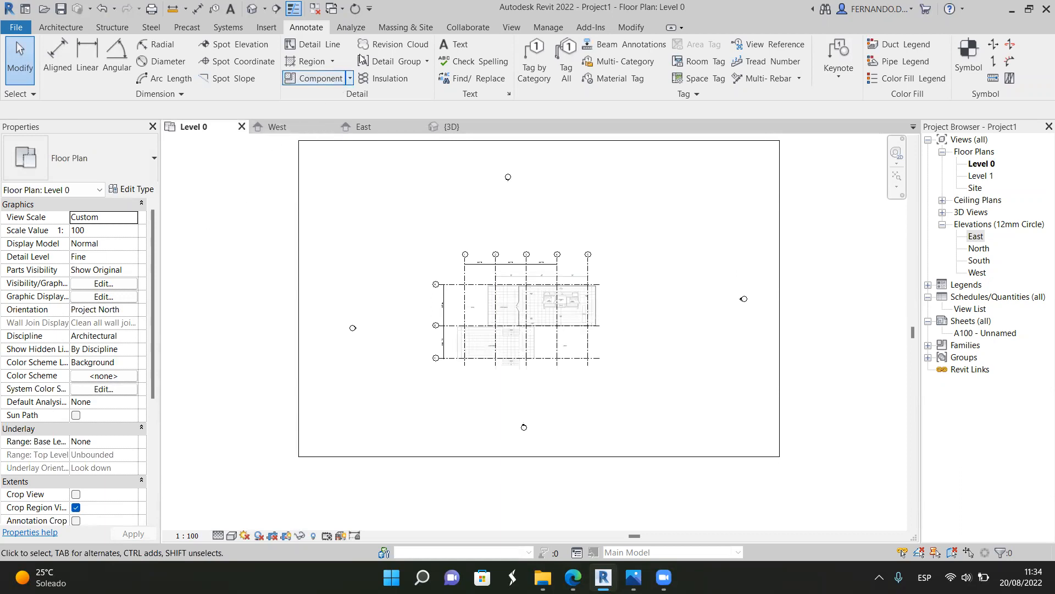
click(513, 27)
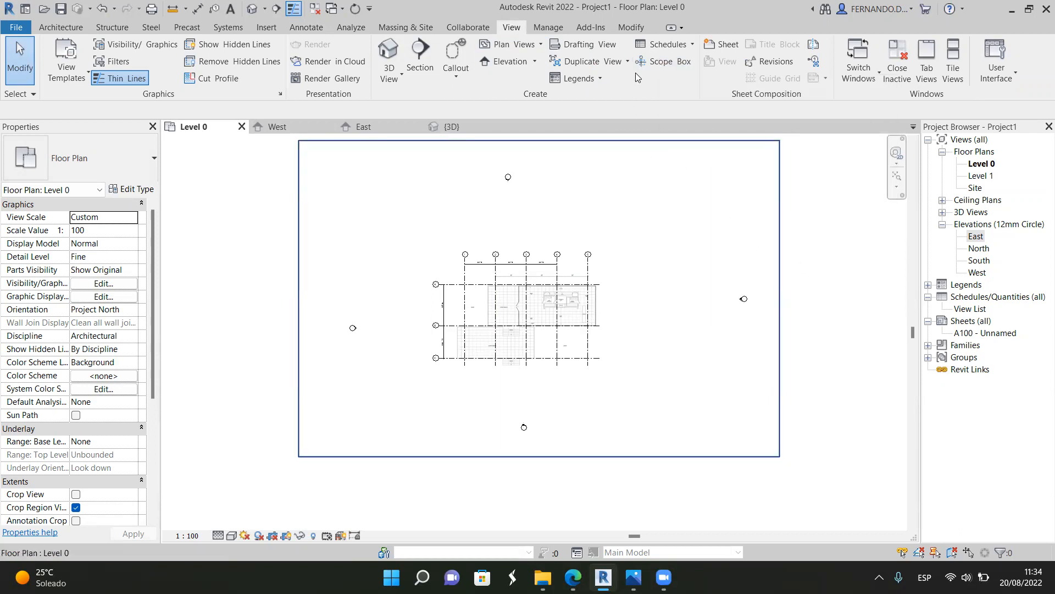
click(667, 61)
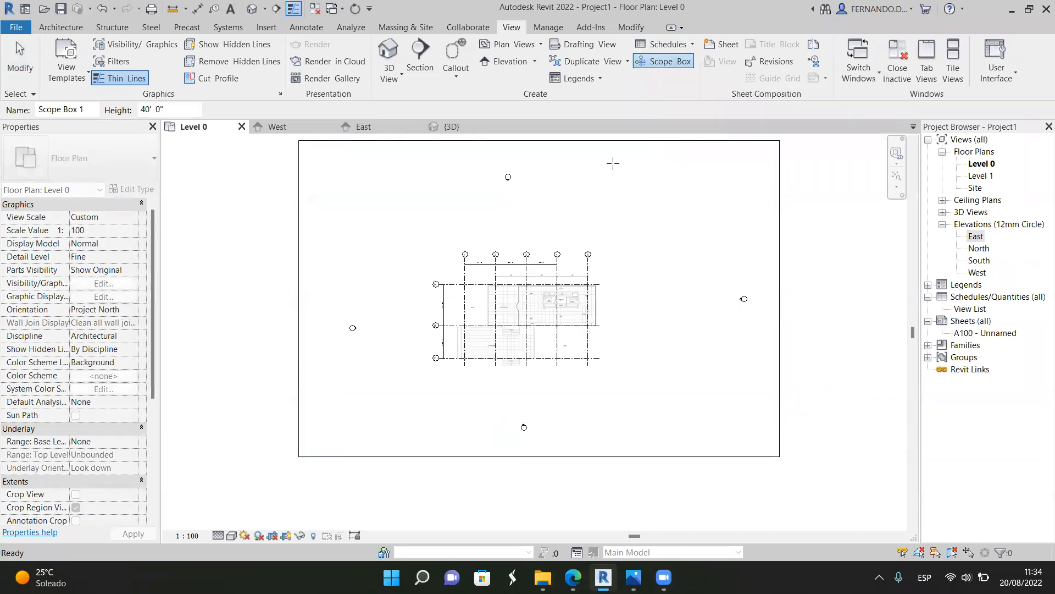
click(407, 236)
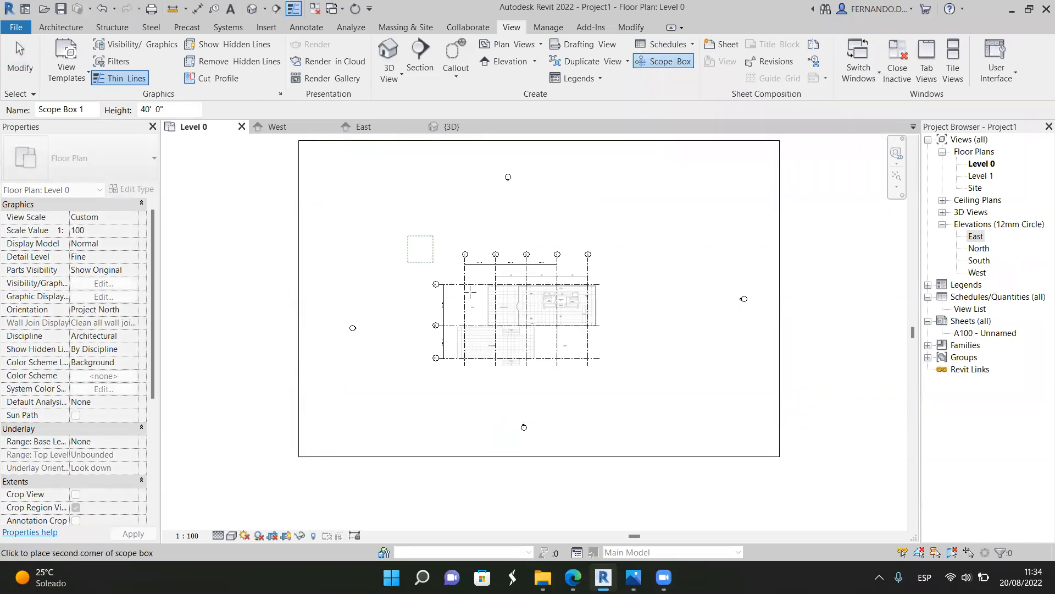
click(621, 380)
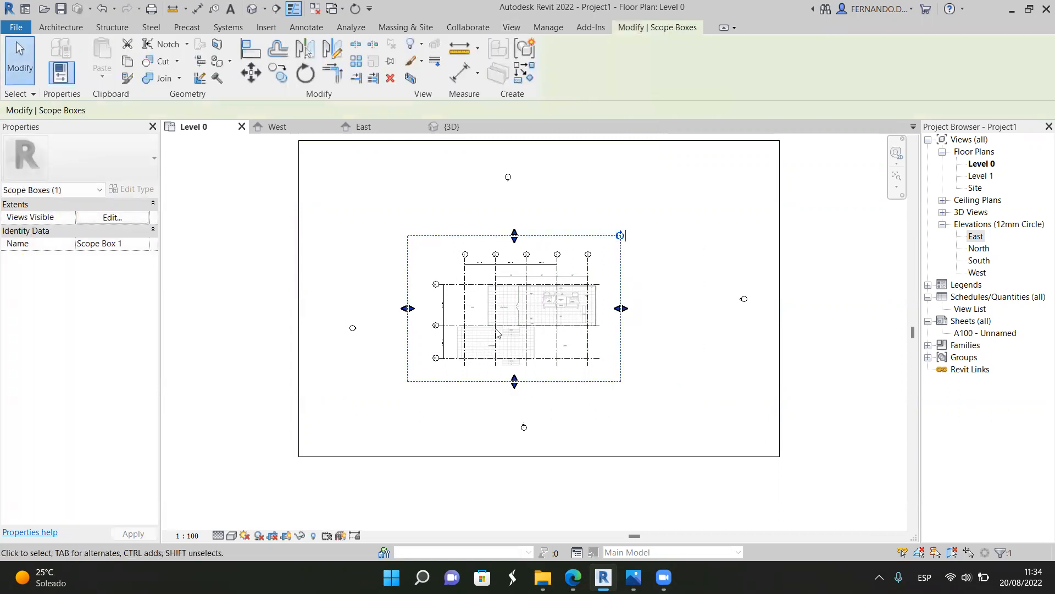
Check the scope box in the West elevation, the Level 0 plan and the 3D view against the two levels
click(293, 126)
scroll(520, 329, down, 1)
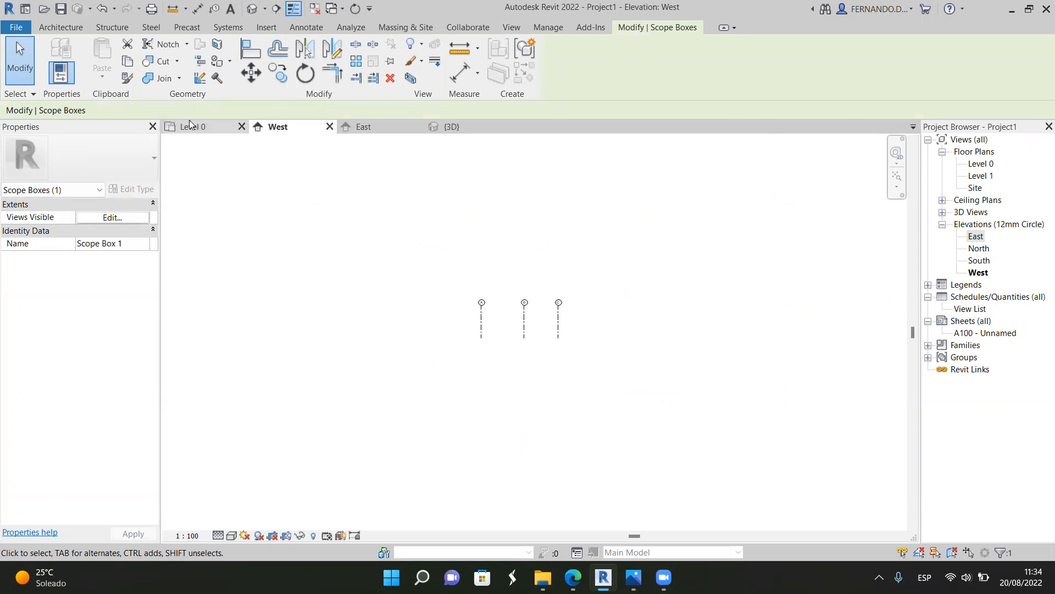
click(205, 126)
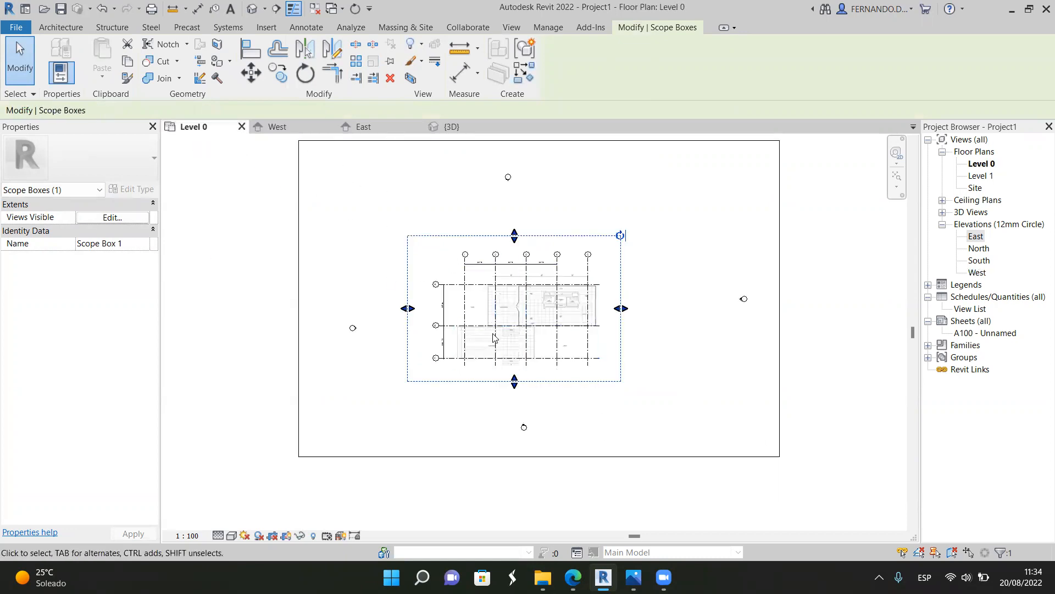
click(457, 126)
scroll(484, 286, down, 4)
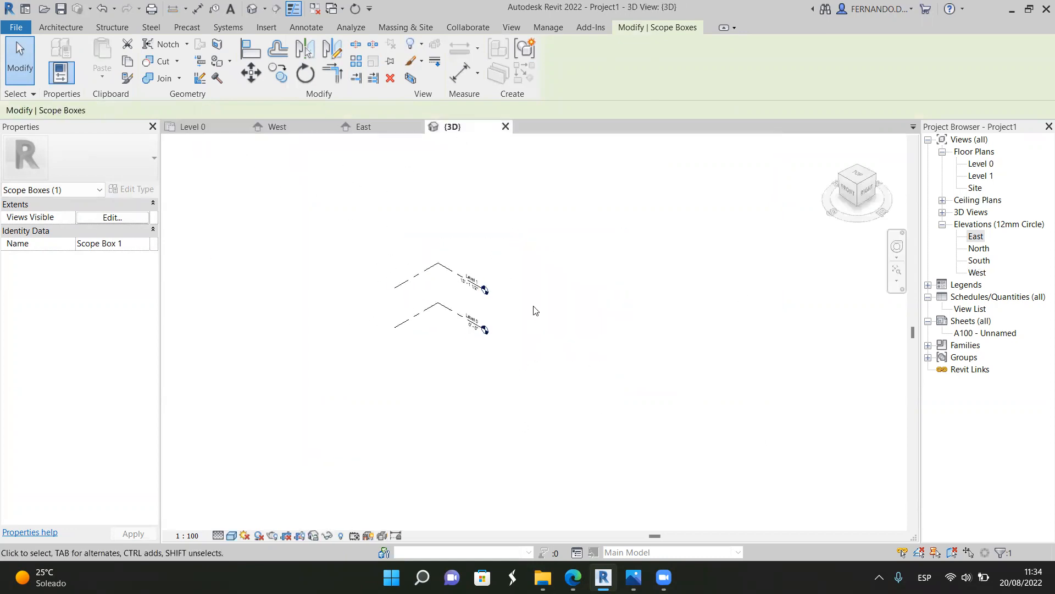
scroll(593, 355, down, 3)
scroll(631, 207, up, 2)
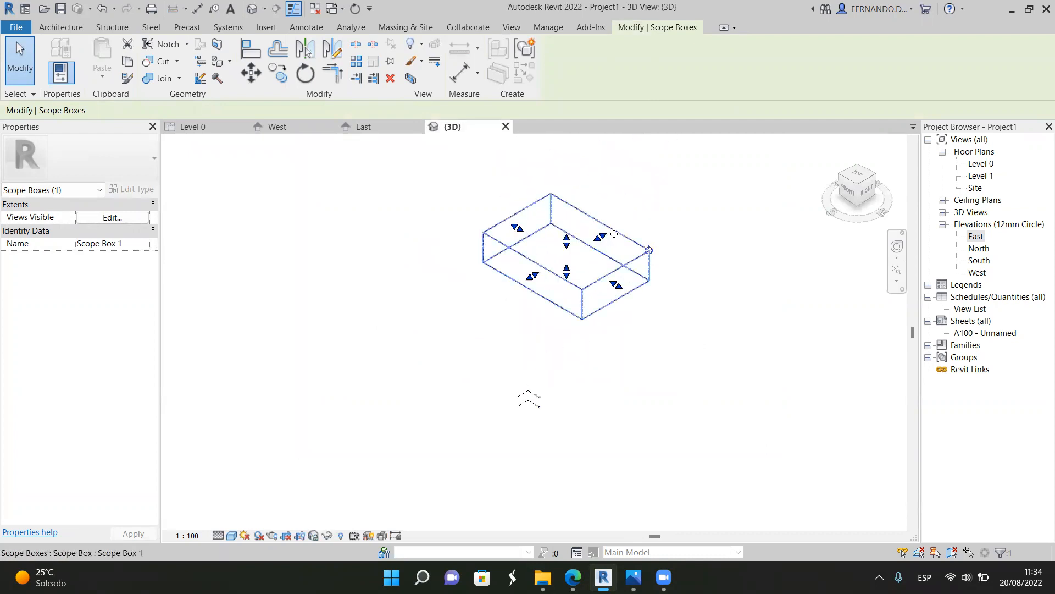
click(634, 364)
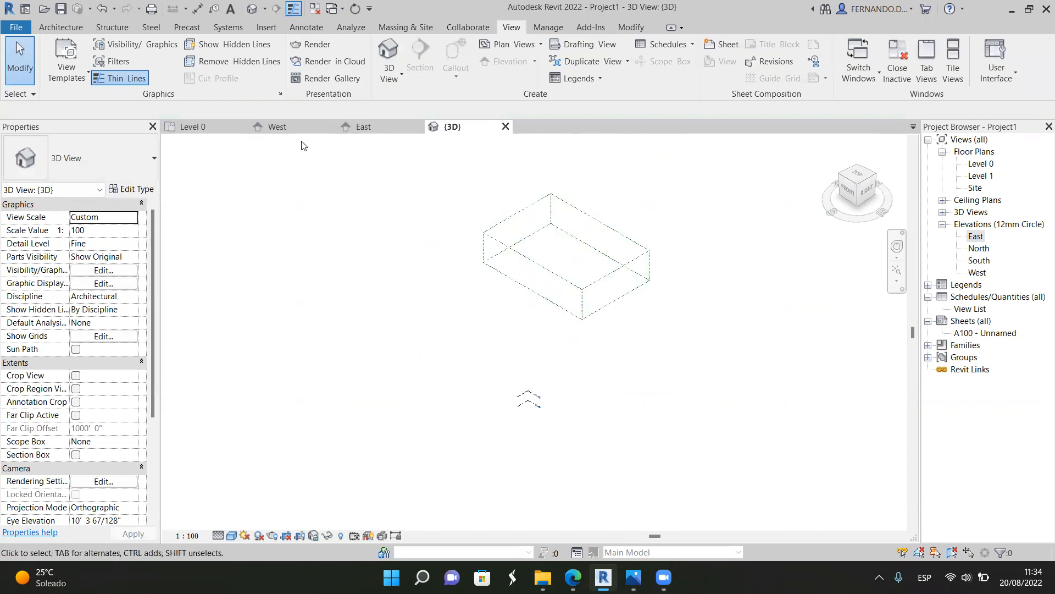
click(214, 125)
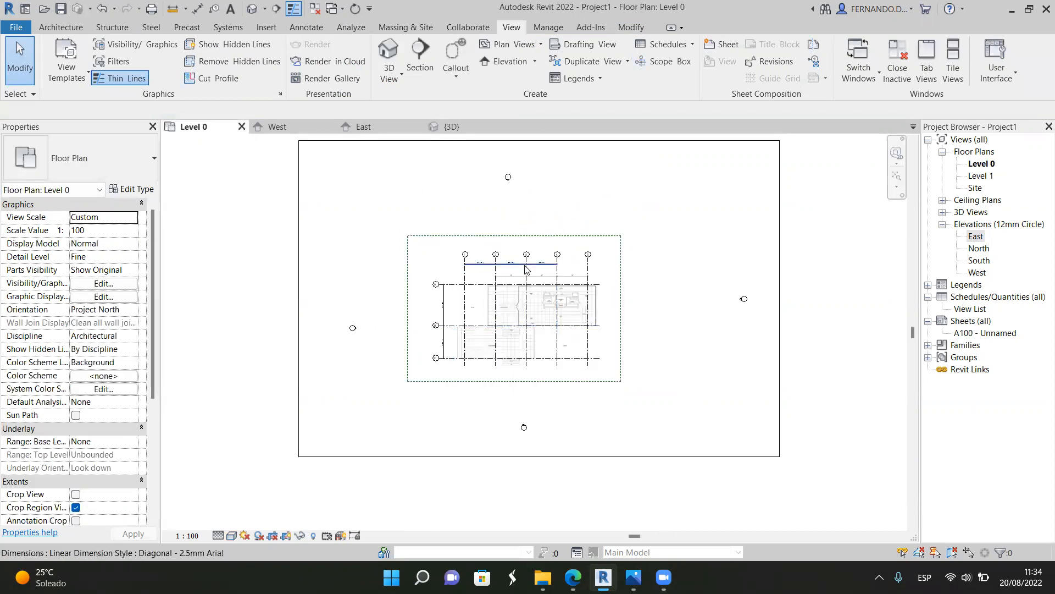
In the 3D view, assign both levels to Scope Box 1 and disassociate the datum that does not intersect the box
click(453, 127)
scroll(523, 411, up, 2)
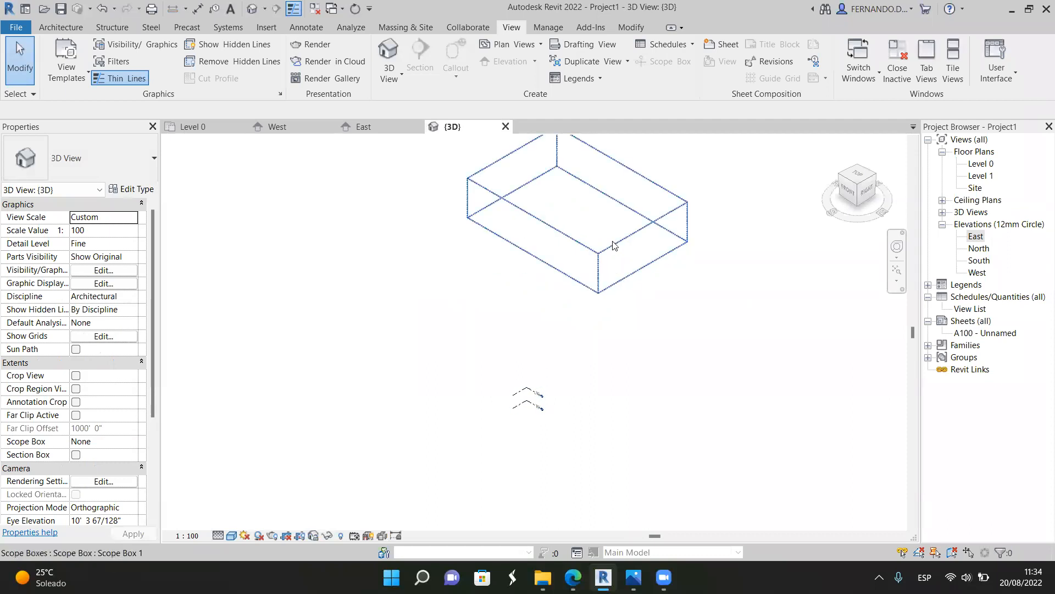
drag(567, 433, 503, 354)
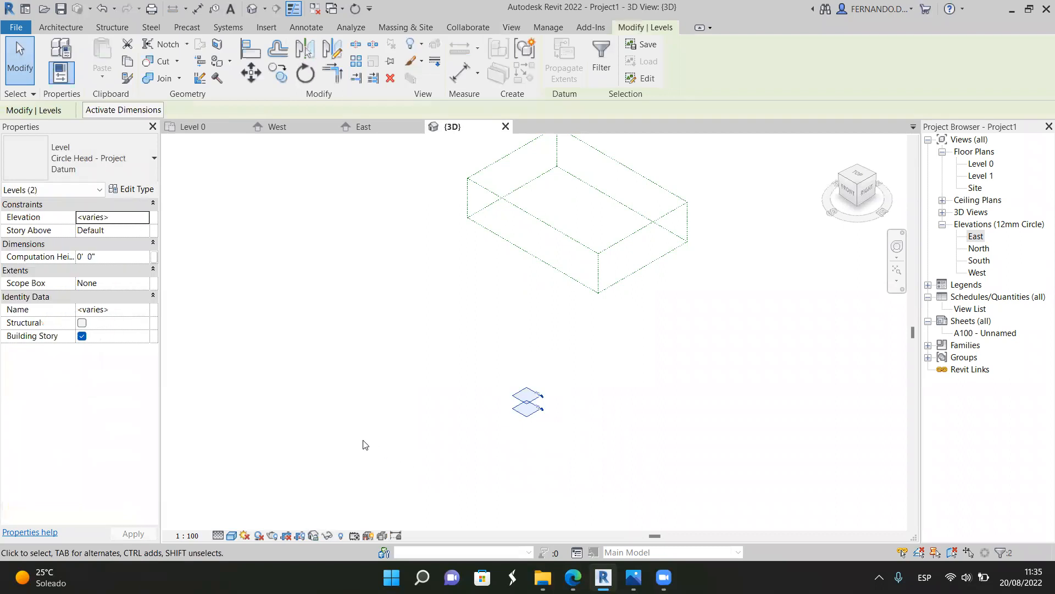
click(142, 283)
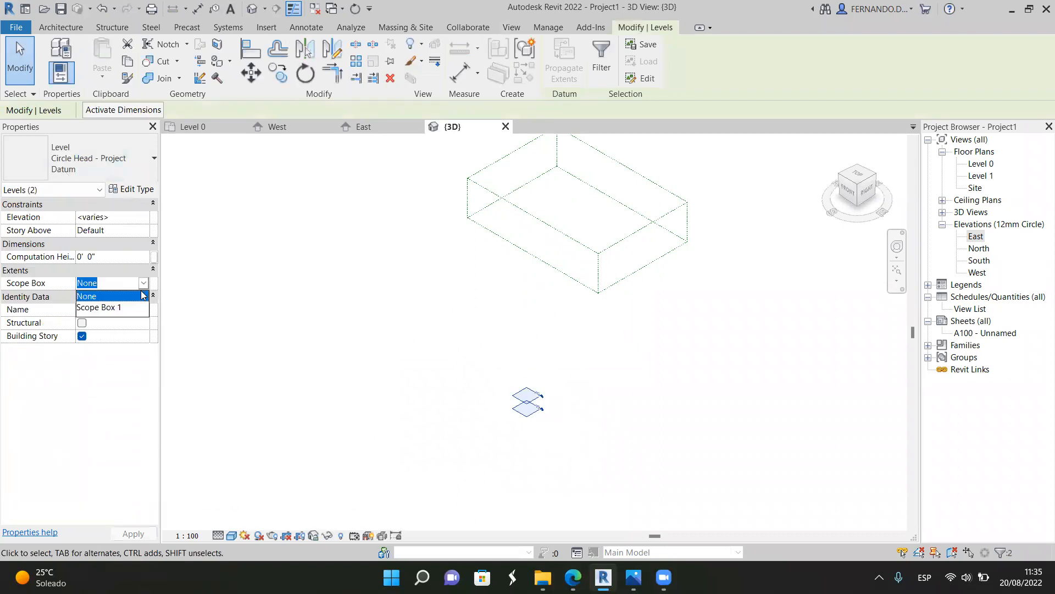
click(102, 308)
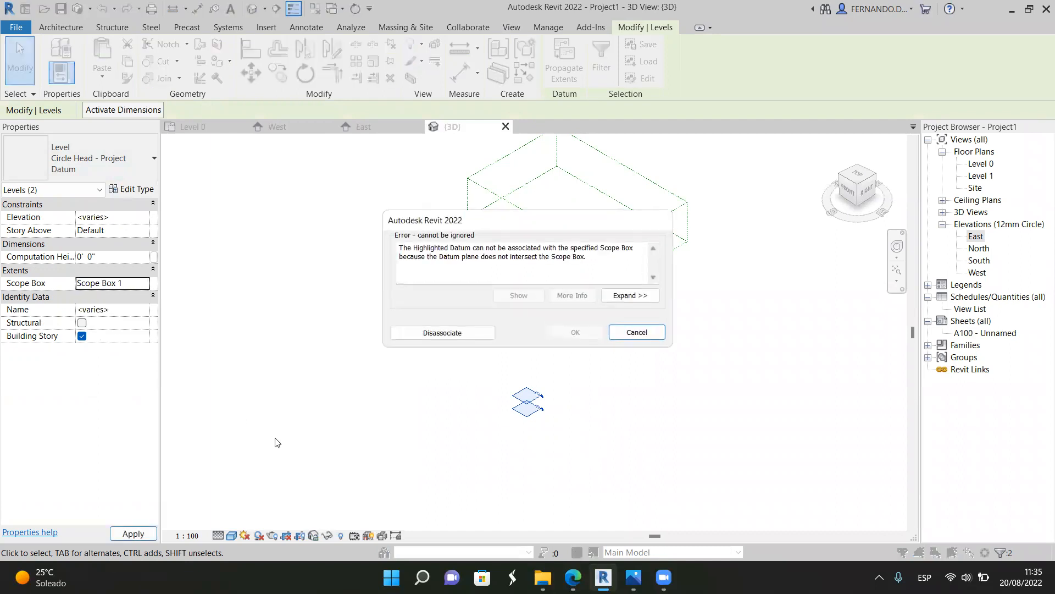
click(434, 333)
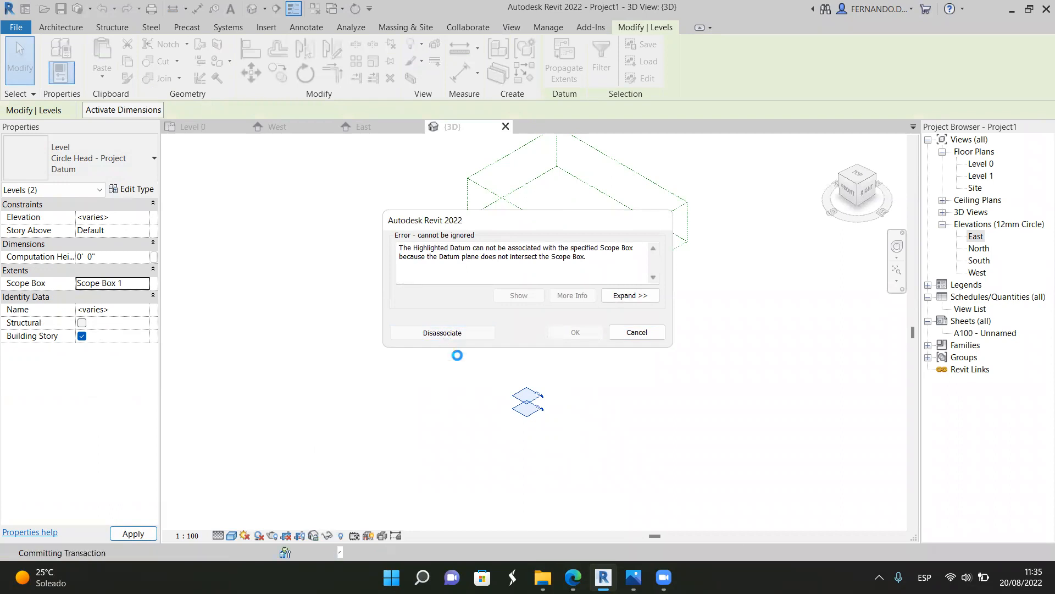
click(613, 355)
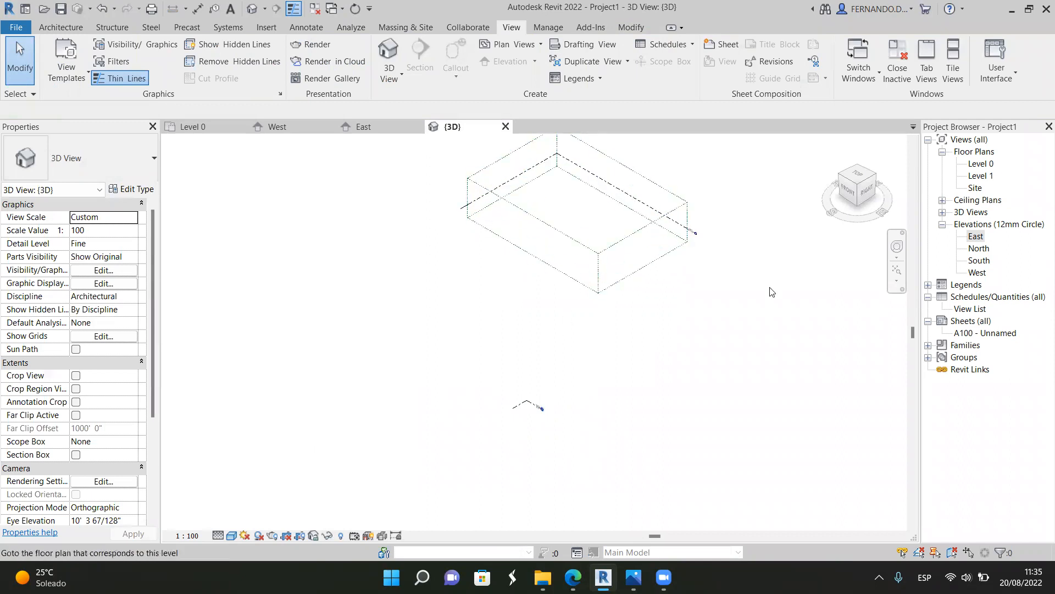
Orient the 3D view to the front and extend the scope box's lower face to below Level 0
click(849, 189)
middle_drag(688, 416, 699, 348)
scroll(654, 390, up, 5)
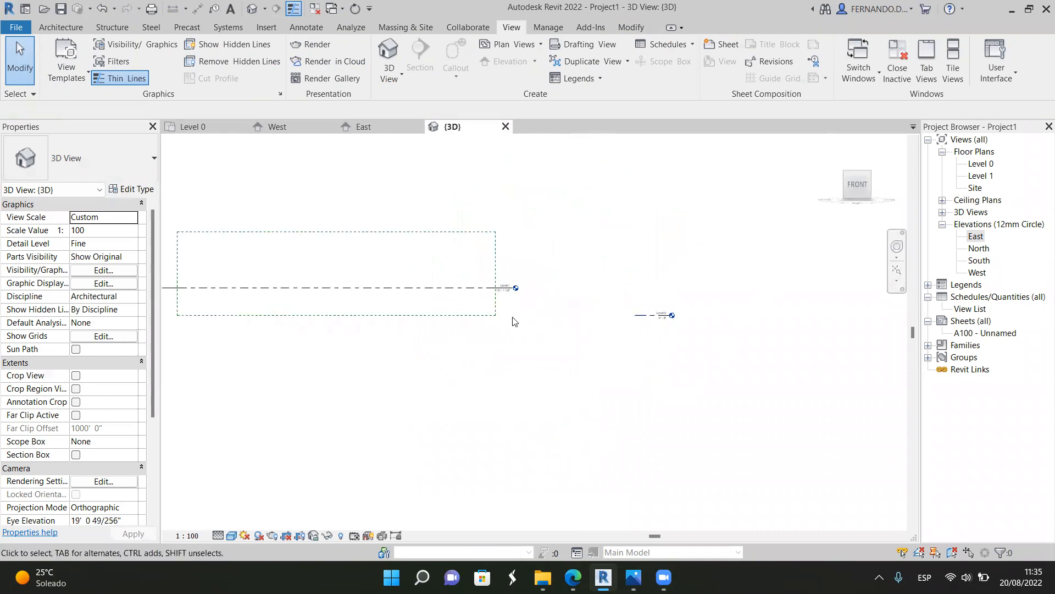
click(358, 317)
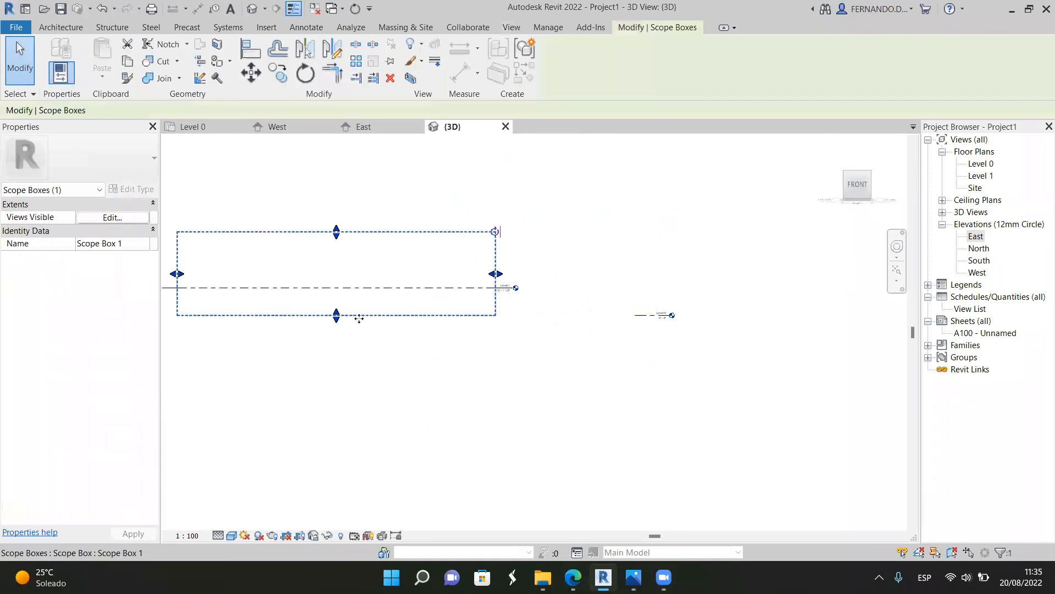
drag(337, 317, 341, 352)
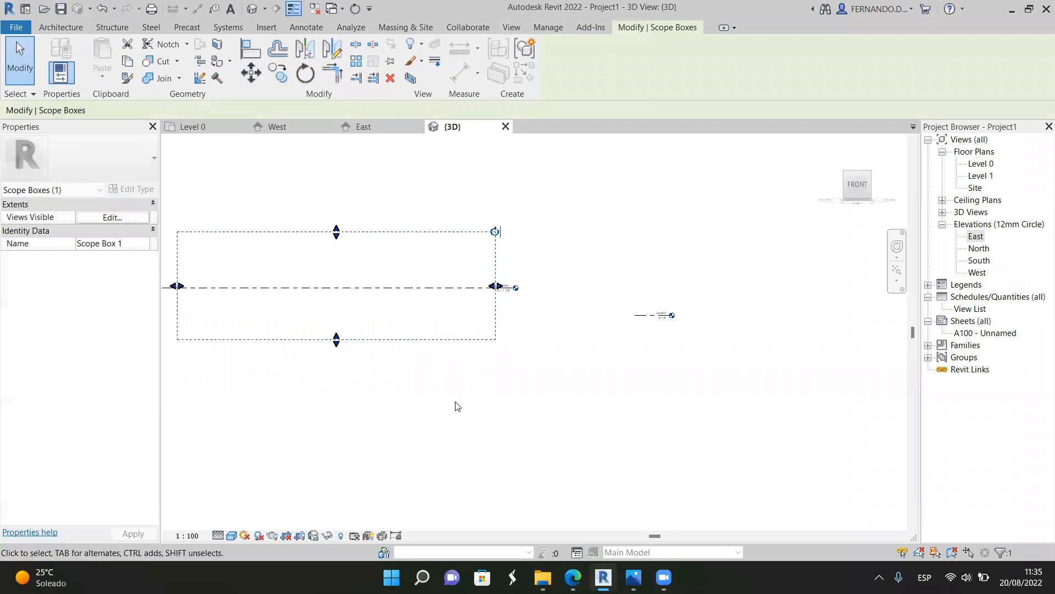
click(456, 405)
scroll(752, 336, down, 2)
click(664, 320)
scroll(525, 331, up, 1)
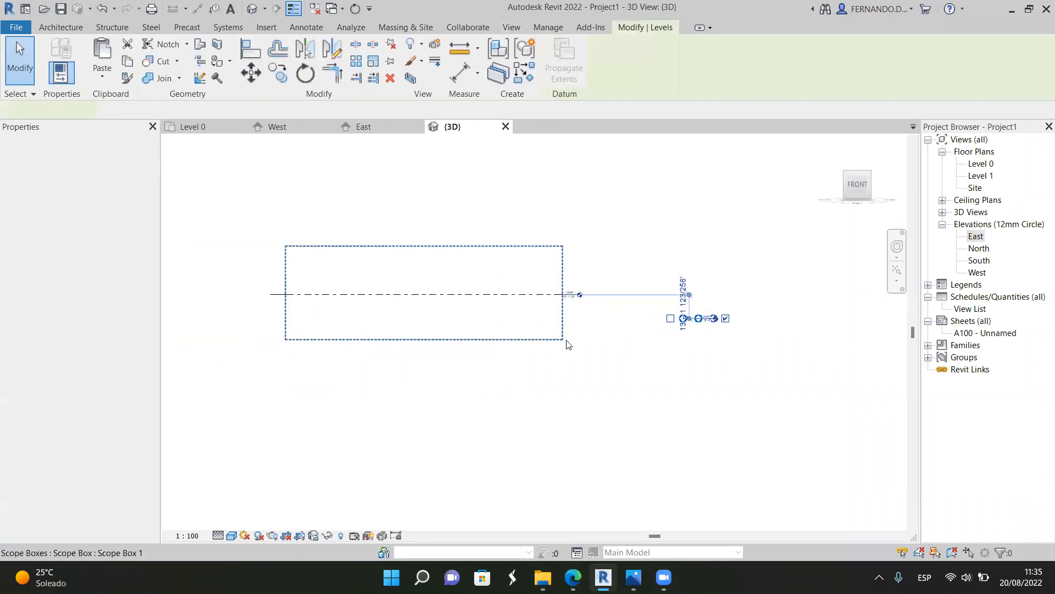
scroll(567, 340, up, 1)
click(519, 350)
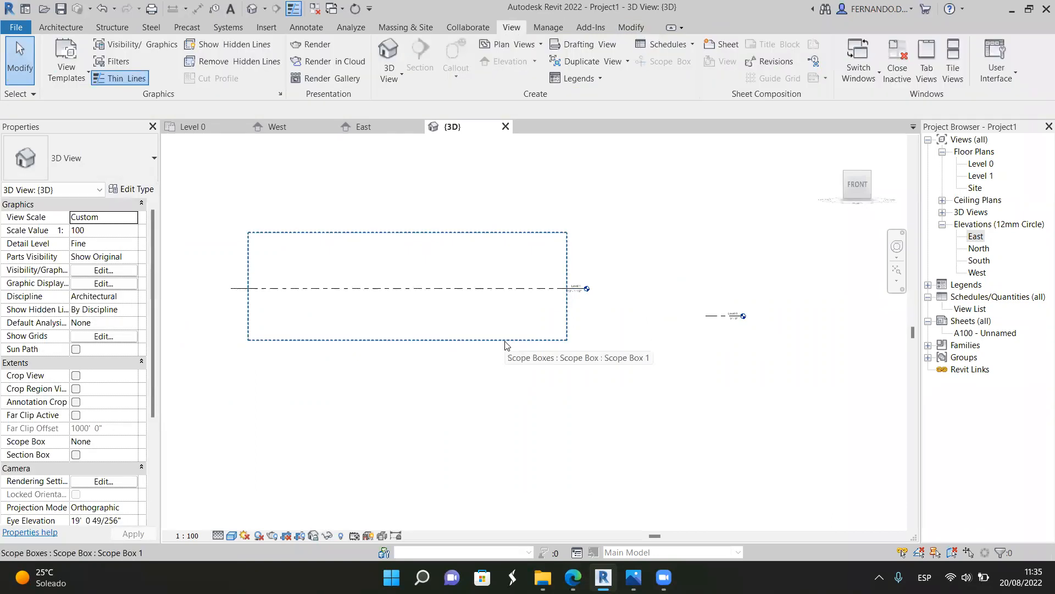
Assign Level 0 to Scope Box 1 and check both level extents in an angled 3D view
click(726, 316)
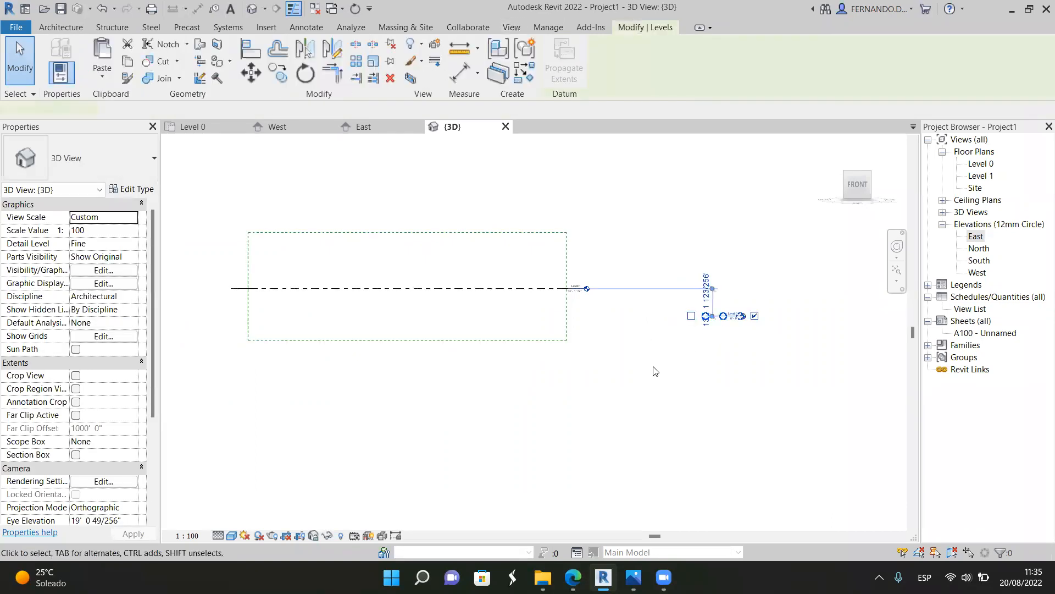
click(141, 285)
click(146, 283)
click(107, 304)
click(532, 396)
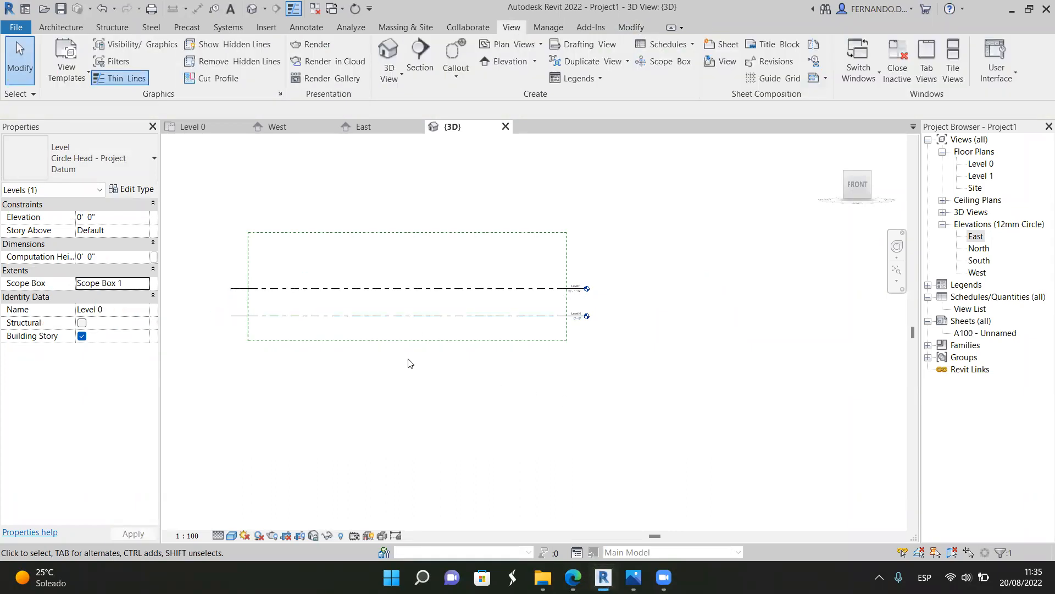
scroll(423, 324, down, 2)
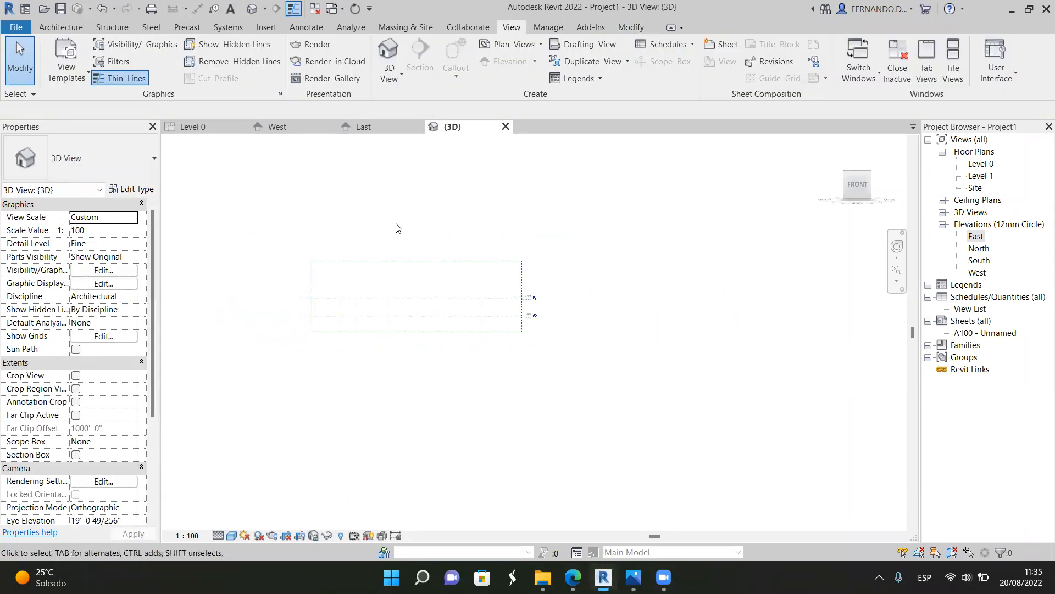
shift+middle_drag(462, 304, 467, 281)
scroll(466, 280, up, 2)
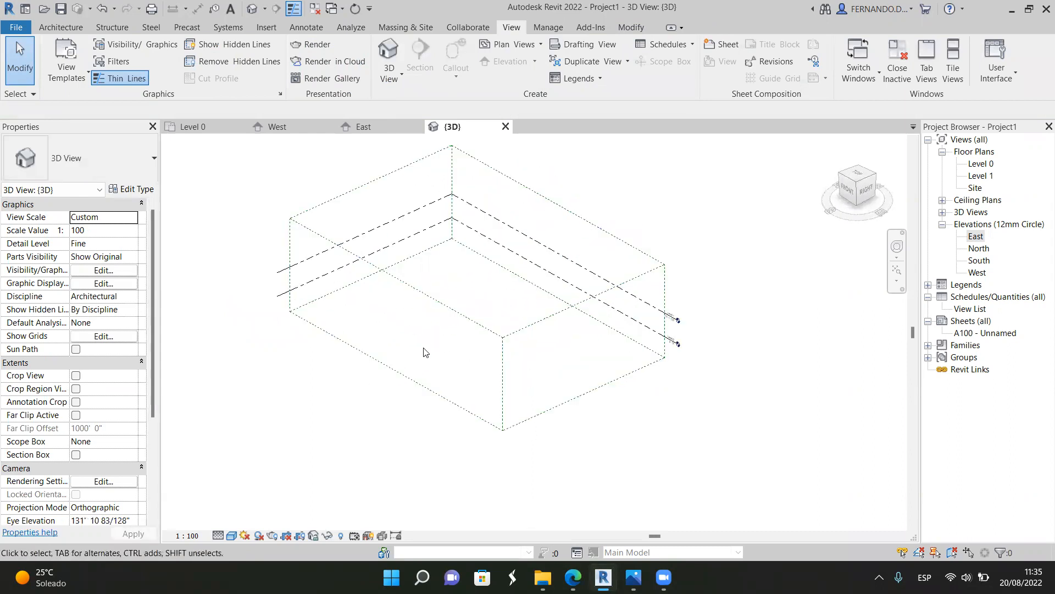
Compare the West and East elevations with the Level 0 plan to examine whether the levels and scope box are displayed
click(277, 127)
scroll(494, 305, down, 3)
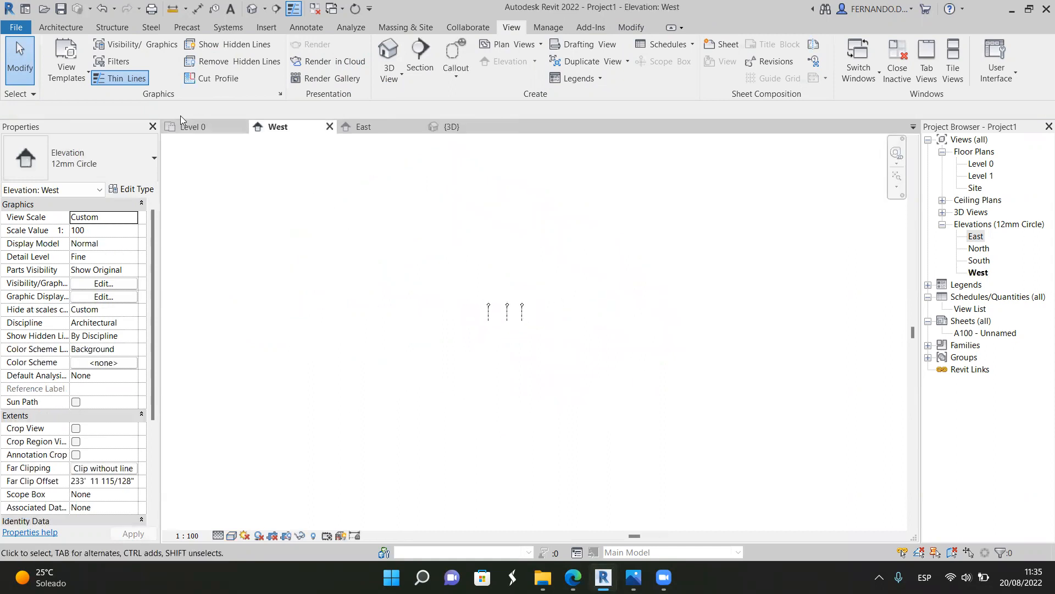
click(899, 189)
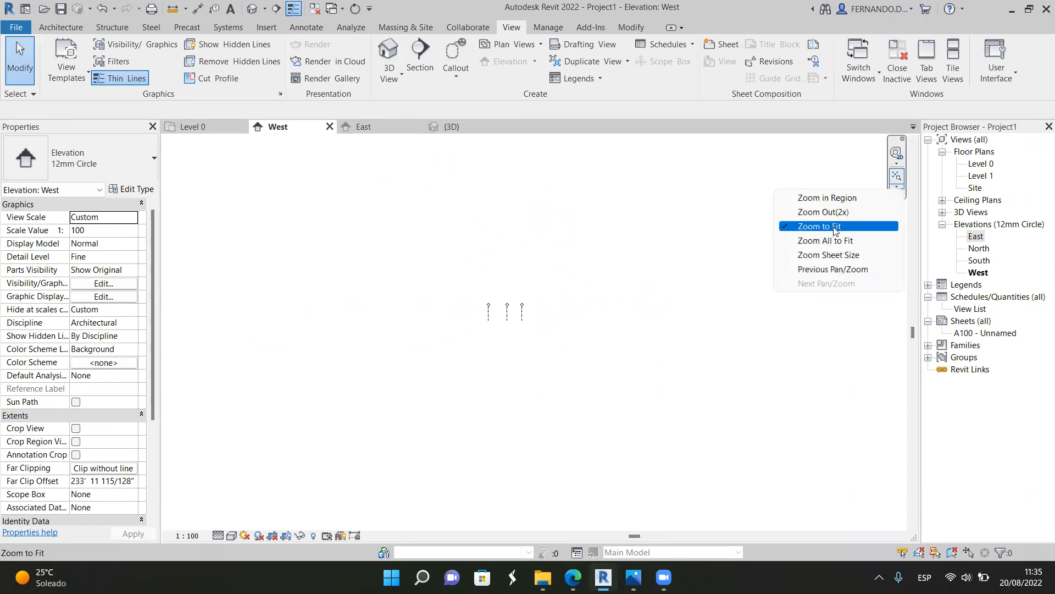
click(835, 227)
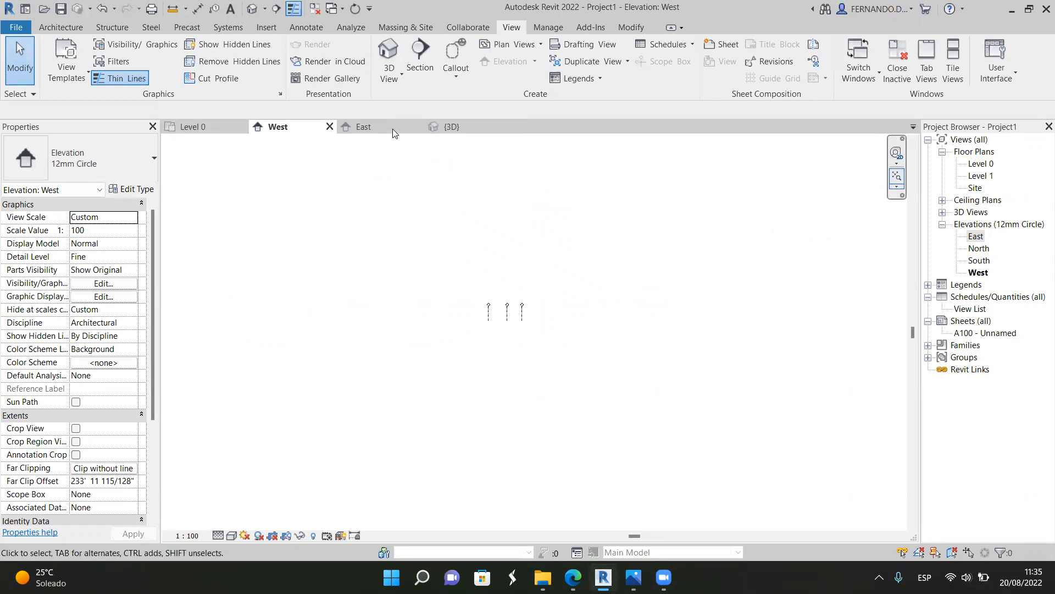
click(373, 128)
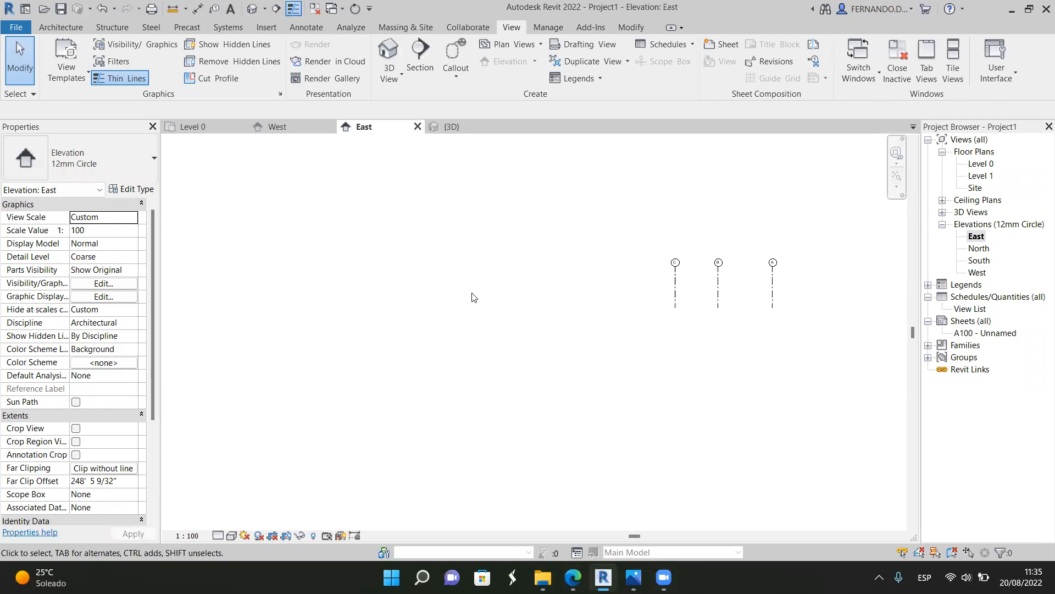
scroll(543, 312, down, 3)
click(199, 128)
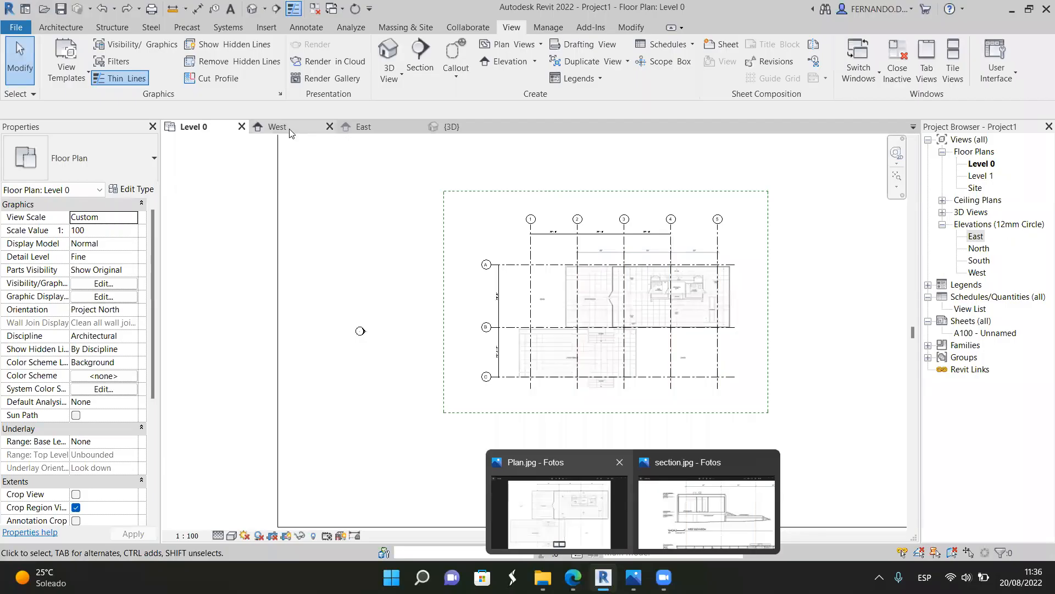
click(289, 128)
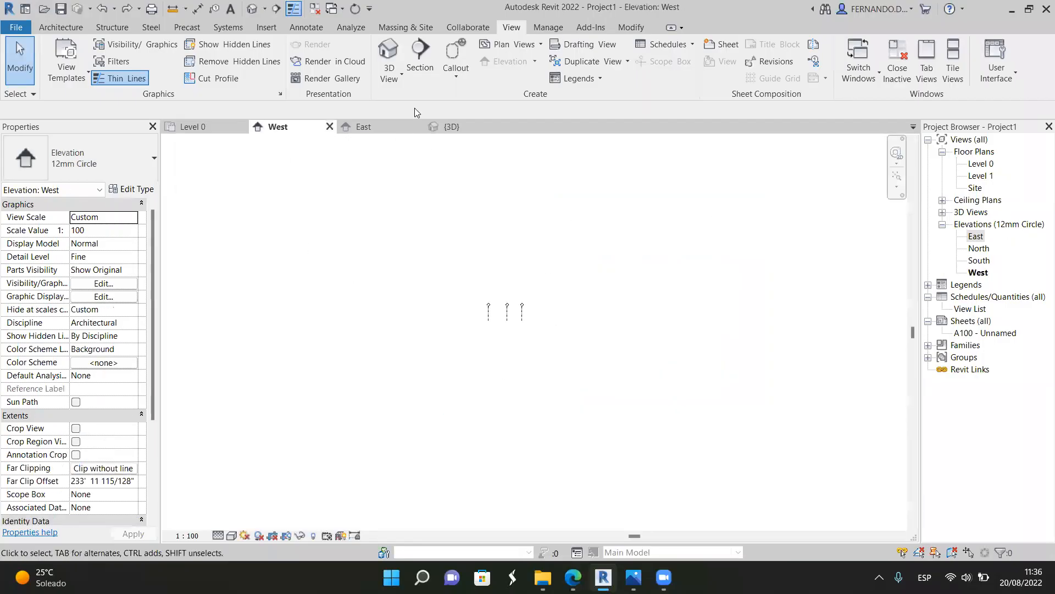
click(384, 126)
scroll(582, 283, up, 4)
click(308, 127)
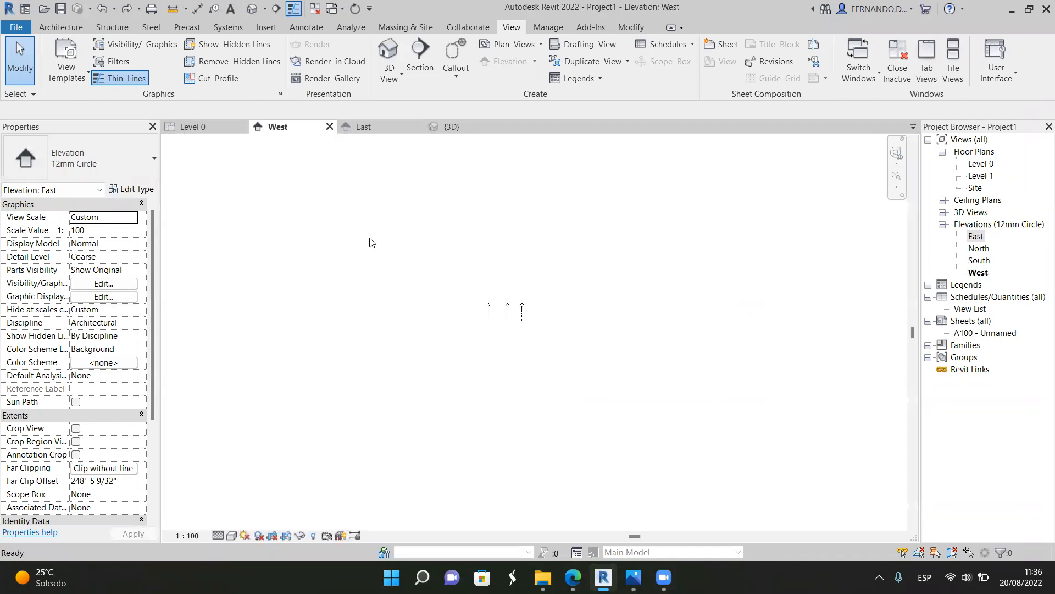
scroll(522, 330, up, 3)
scroll(537, 328, up, 1)
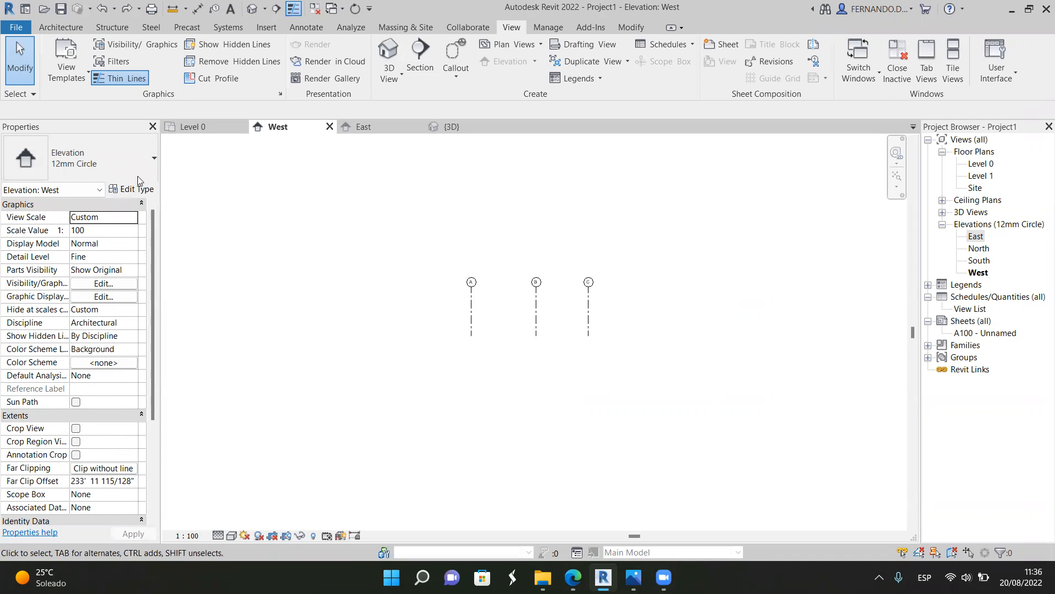
In the Level 0 plan, move the four elevation markers inside the scope box, just outside the building grid on each side
click(195, 127)
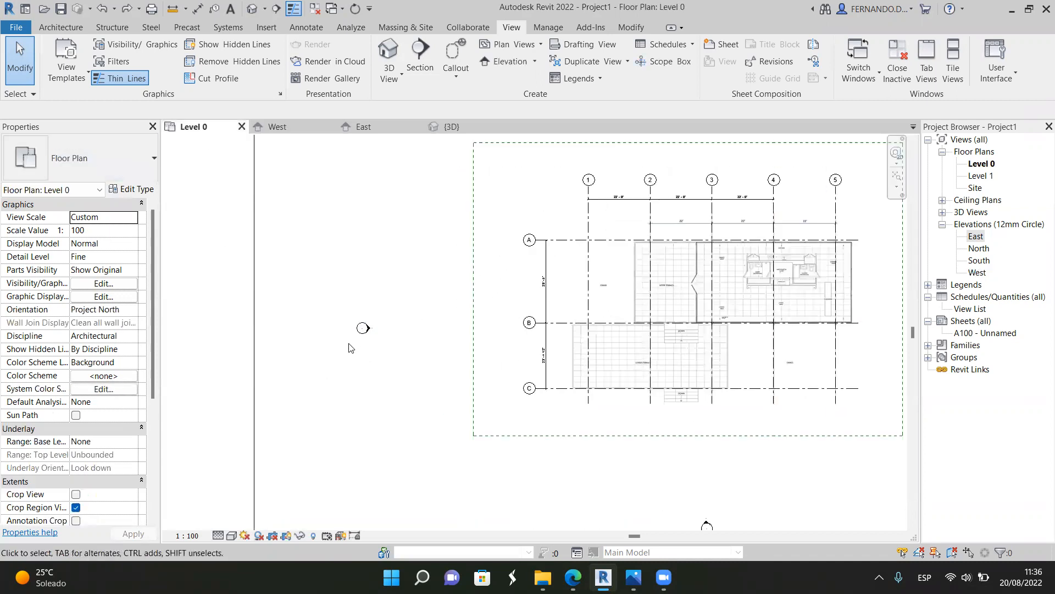
drag(336, 356, 408, 296)
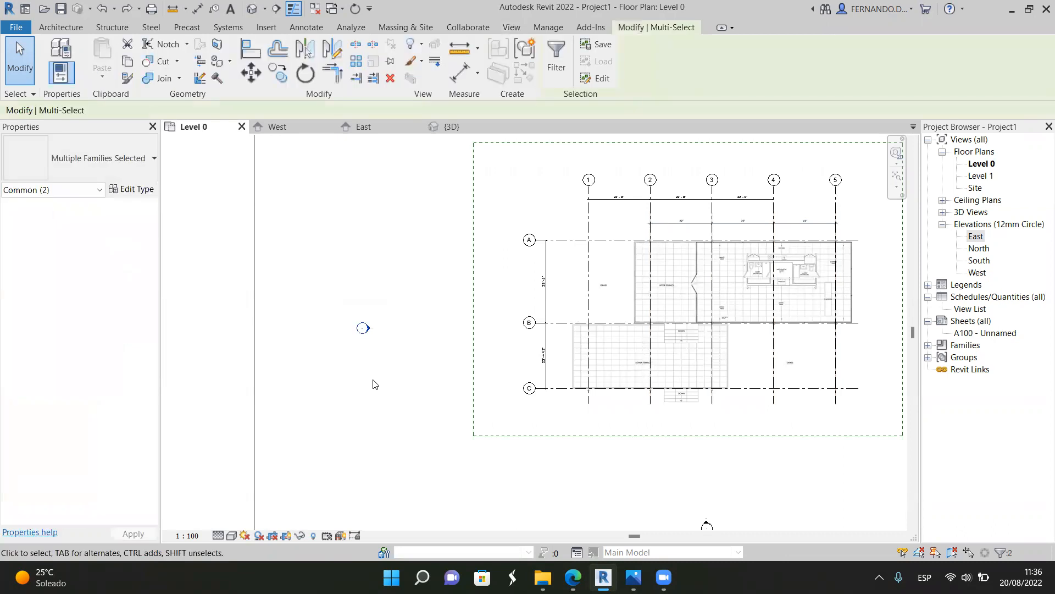
drag(396, 325, 517, 303)
scroll(289, 396, down, 5)
mouse_move(491, 184)
mouse_down()
mouse_move(523, 212)
mouse_move(505, 243)
mouse_move(507, 269)
mouse_up()
mouse_move(497, 466)
mouse_down()
mouse_move(541, 444)
mouse_move(517, 440)
mouse_move(503, 406)
mouse_up()
mouse_move(691, 365)
mouse_down()
mouse_move(762, 307)
mouse_move(628, 347)
mouse_move(608, 341)
mouse_up()
click(680, 409)
Check the levels, grids and scope box in the West, East, North and South elevations
click(299, 130)
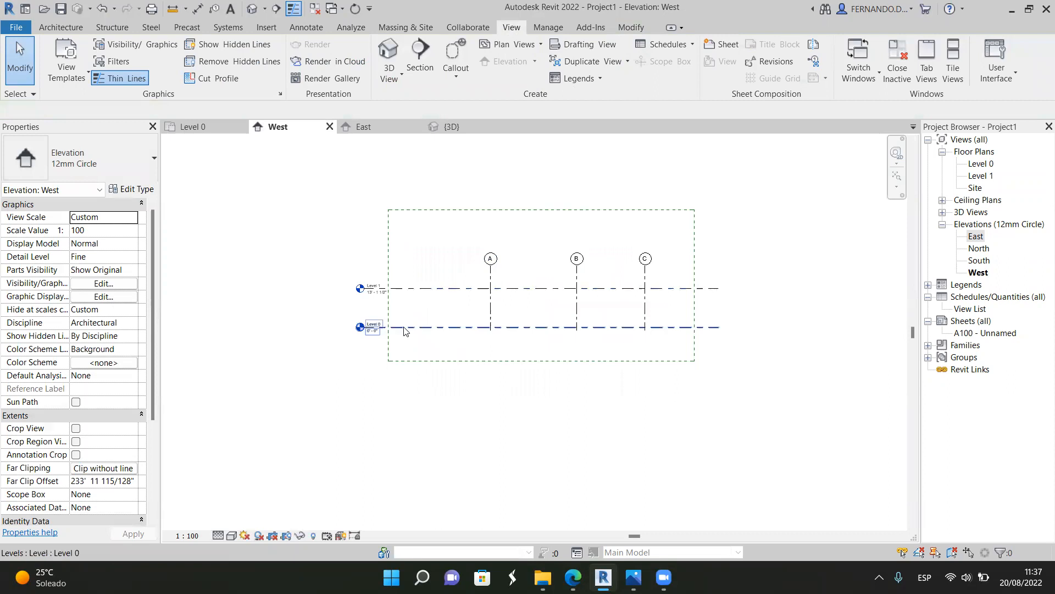
key(ctrl+Tab)
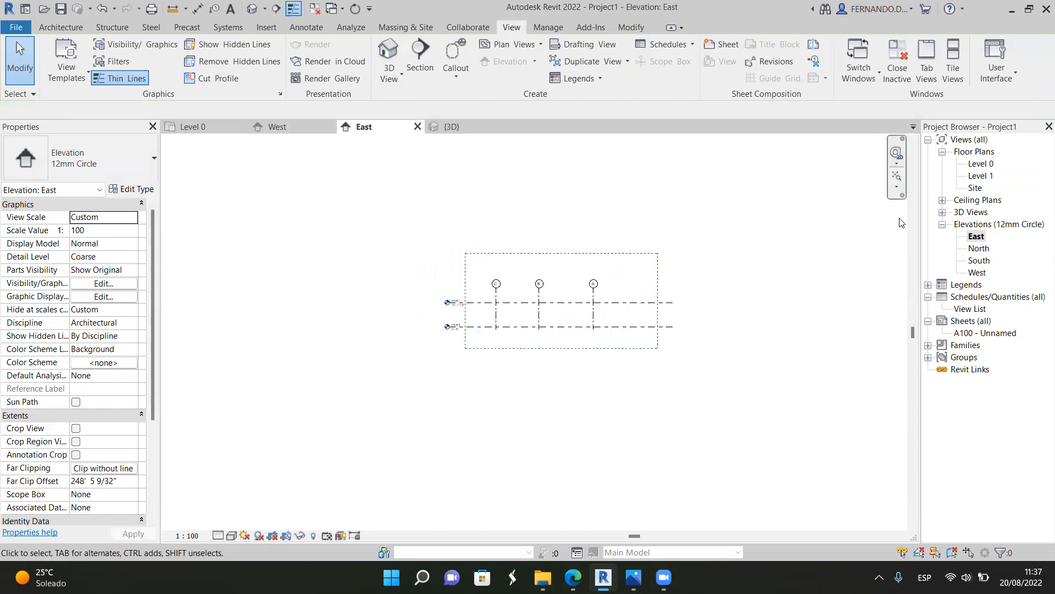
double_click(977, 249)
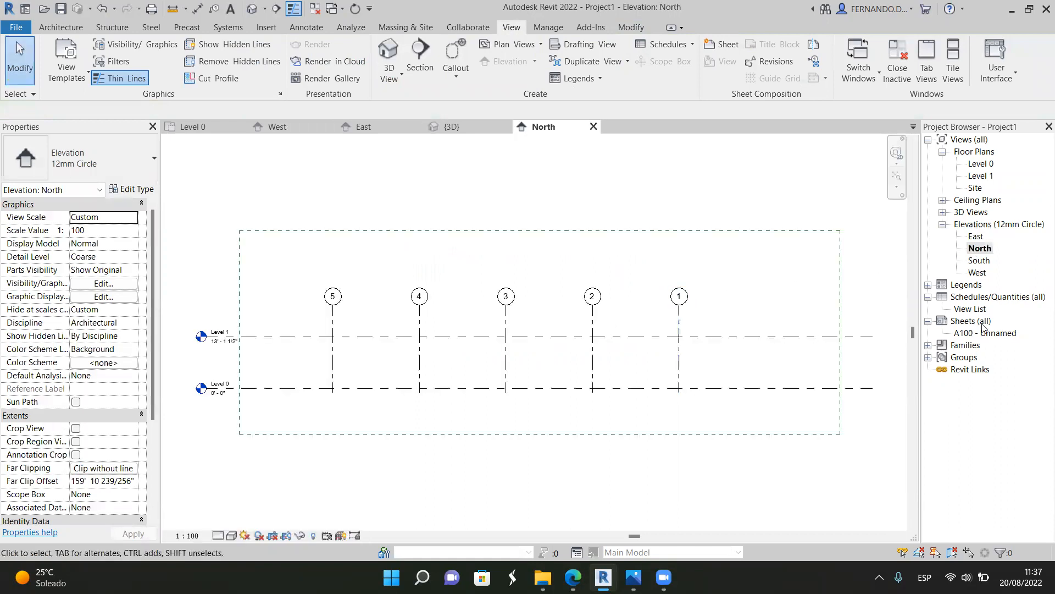
double_click(984, 261)
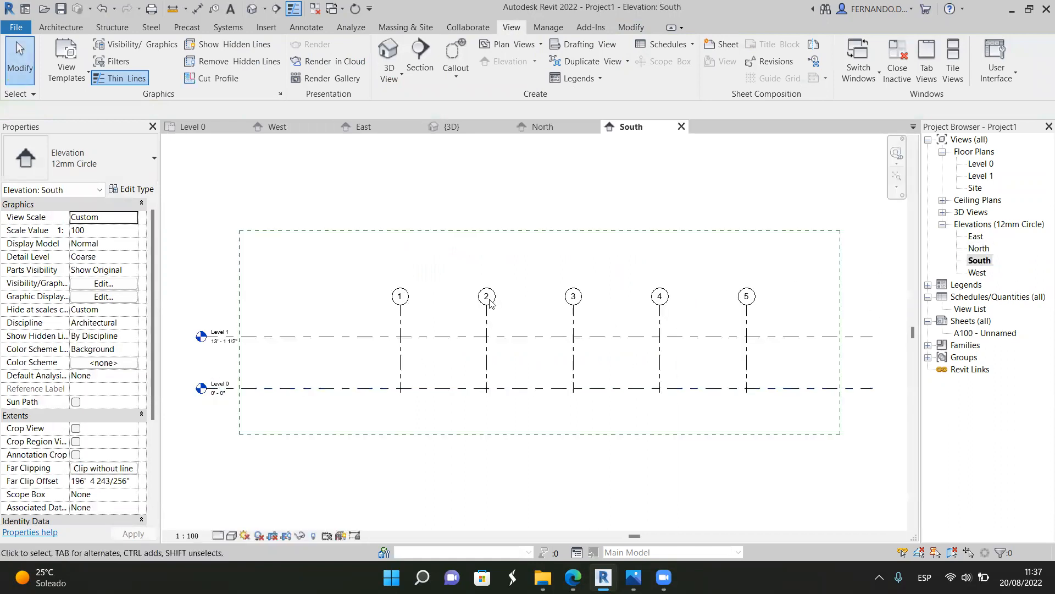
Close the North, South and East elevation views
click(593, 126)
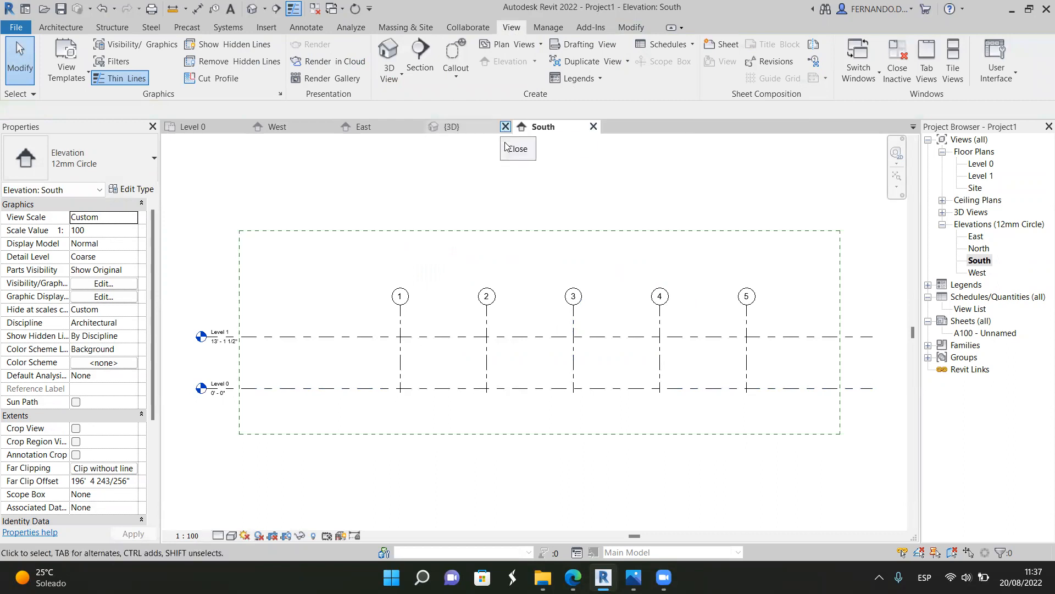
click(593, 127)
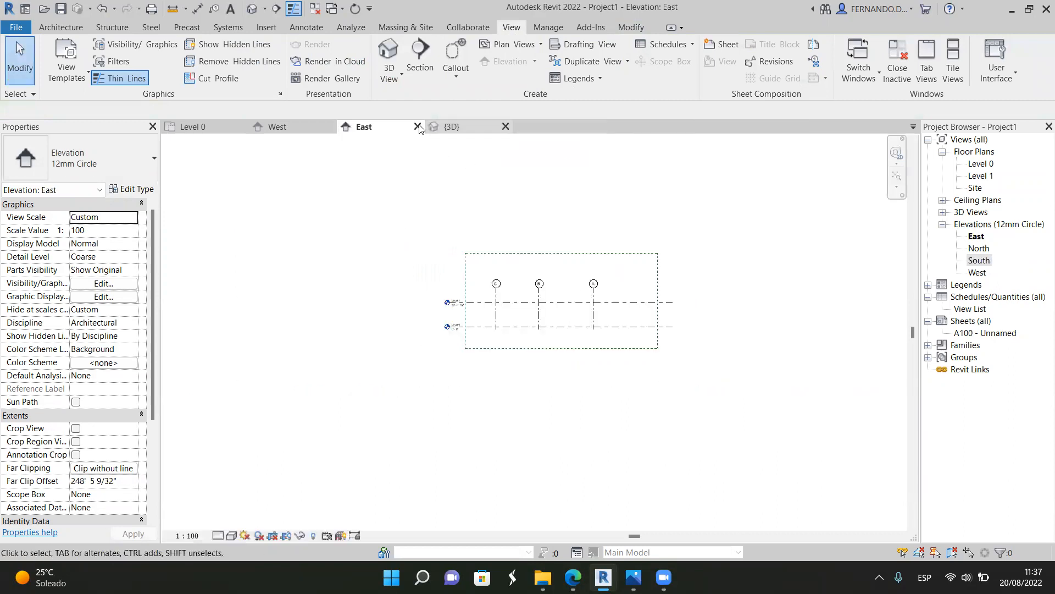
click(418, 126)
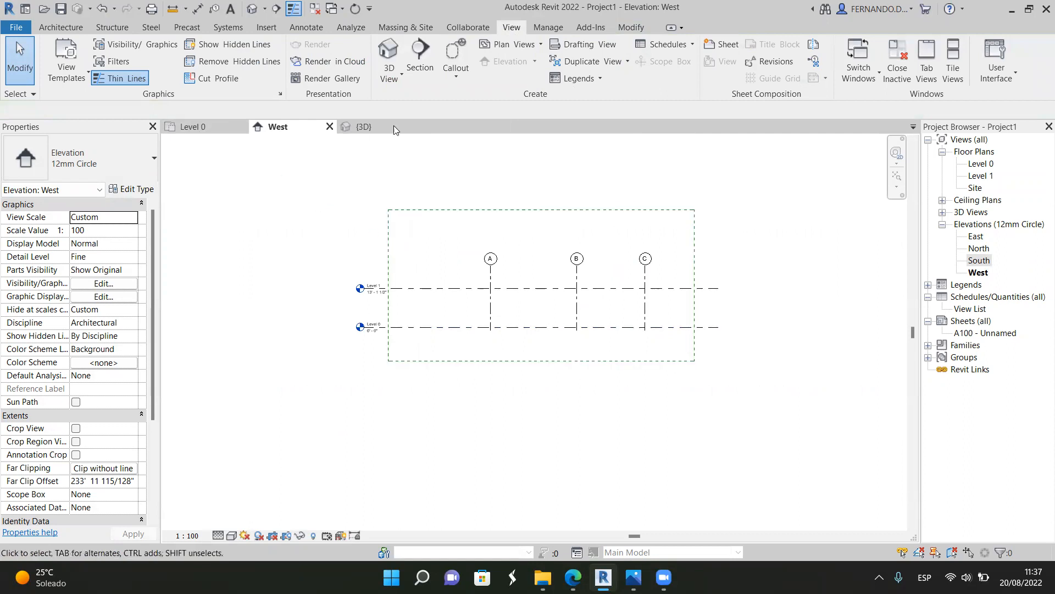
Examine the level extents in the 3D view and the grids and elevation markers within the scope box in the Level 0 plan
click(380, 132)
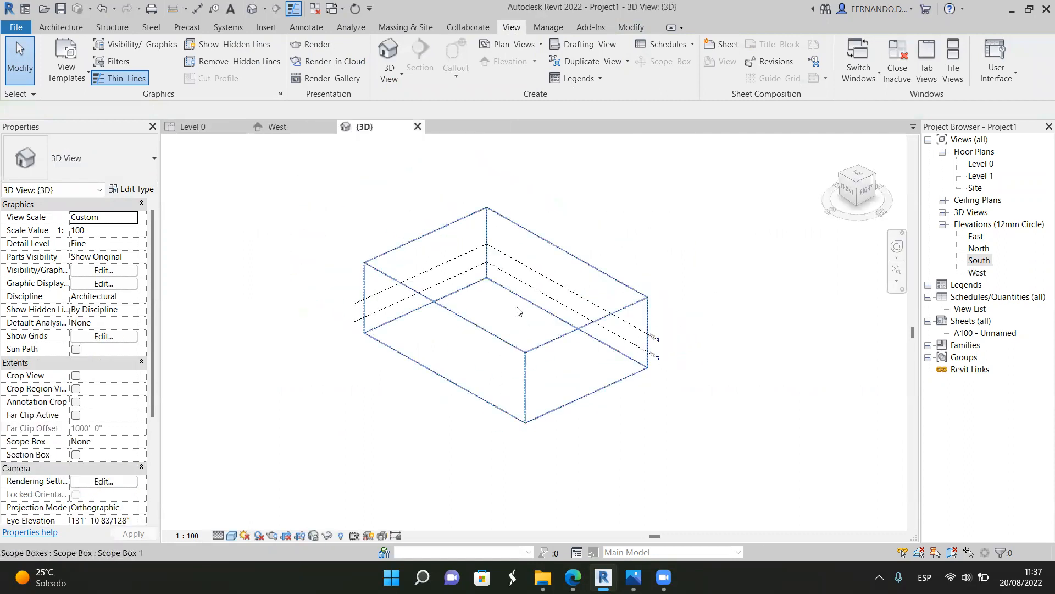
scroll(517, 308, up, 2)
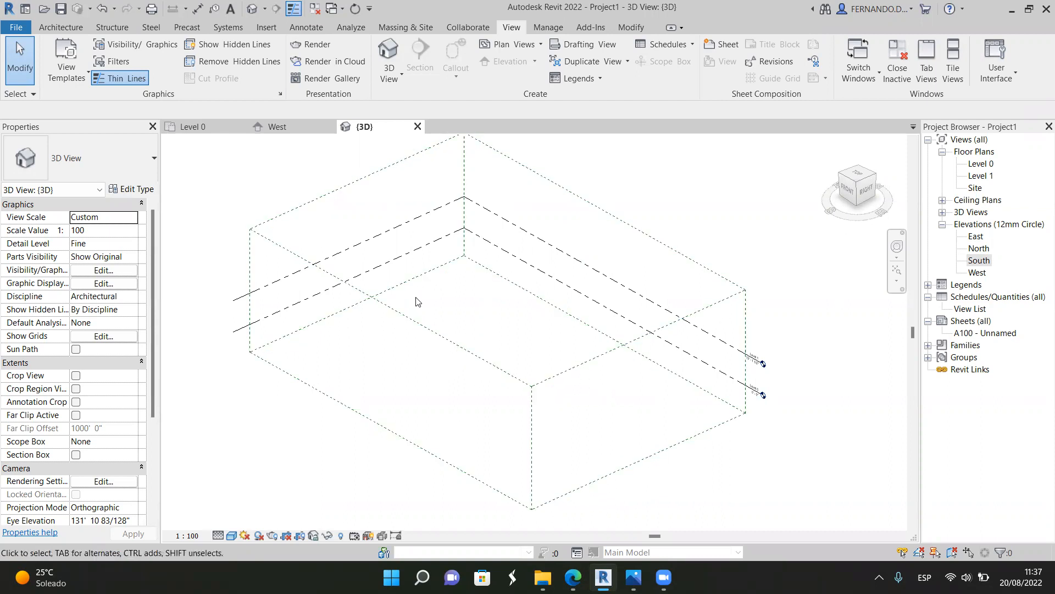
click(169, 130)
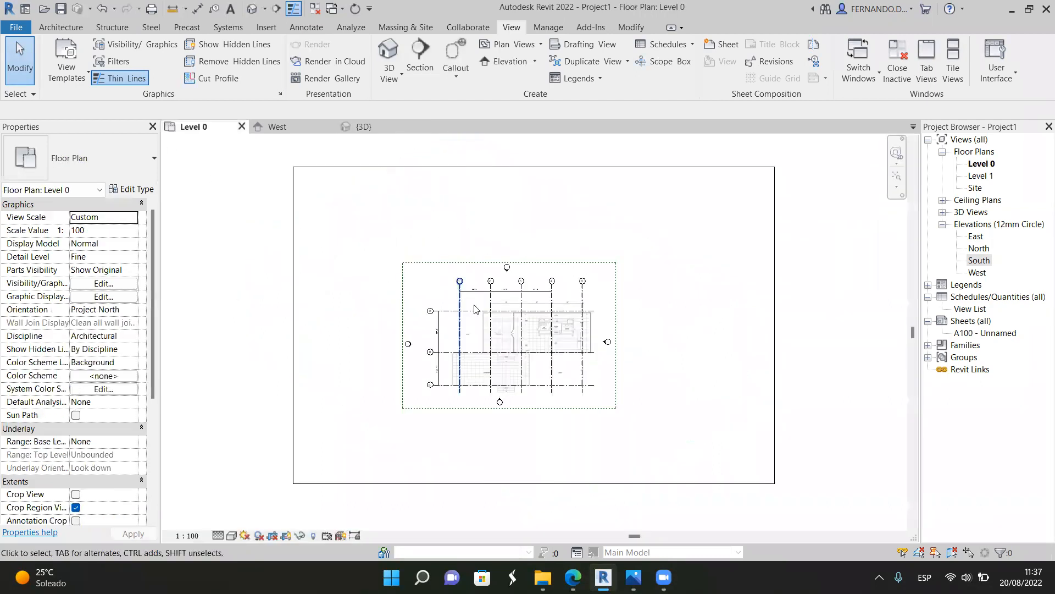
scroll(472, 333, up, 2)
scroll(495, 291, up, 2)
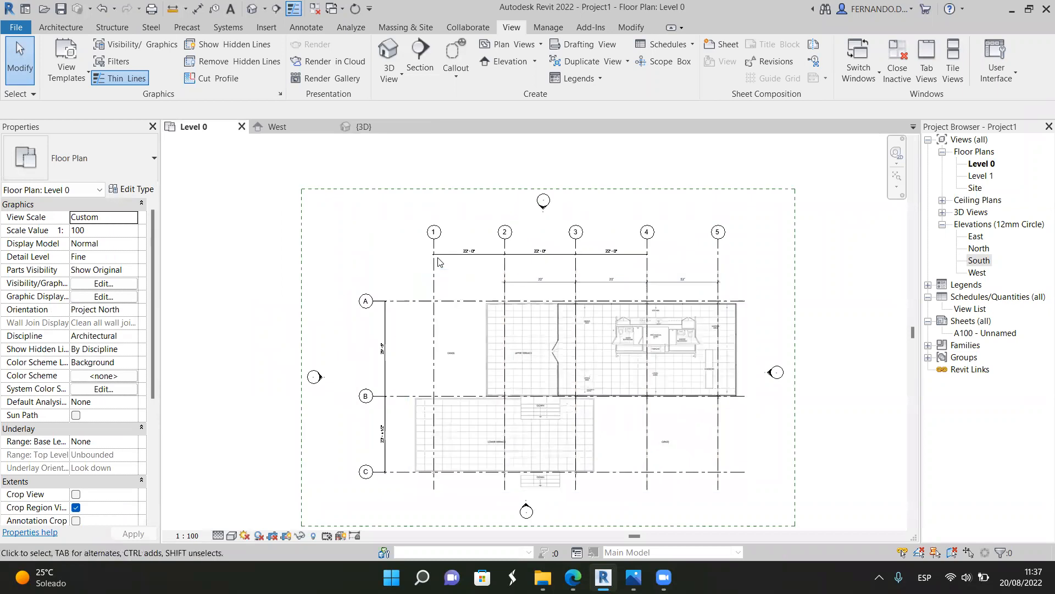
scroll(500, 280, up, 2)
scroll(588, 269, down, 2)
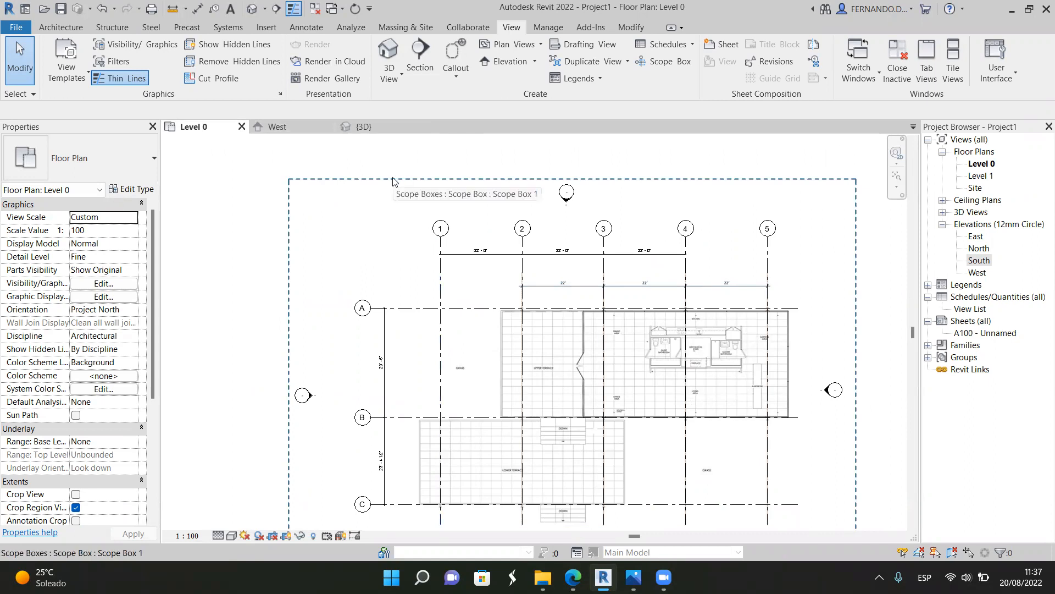
scroll(393, 182, down, 2)
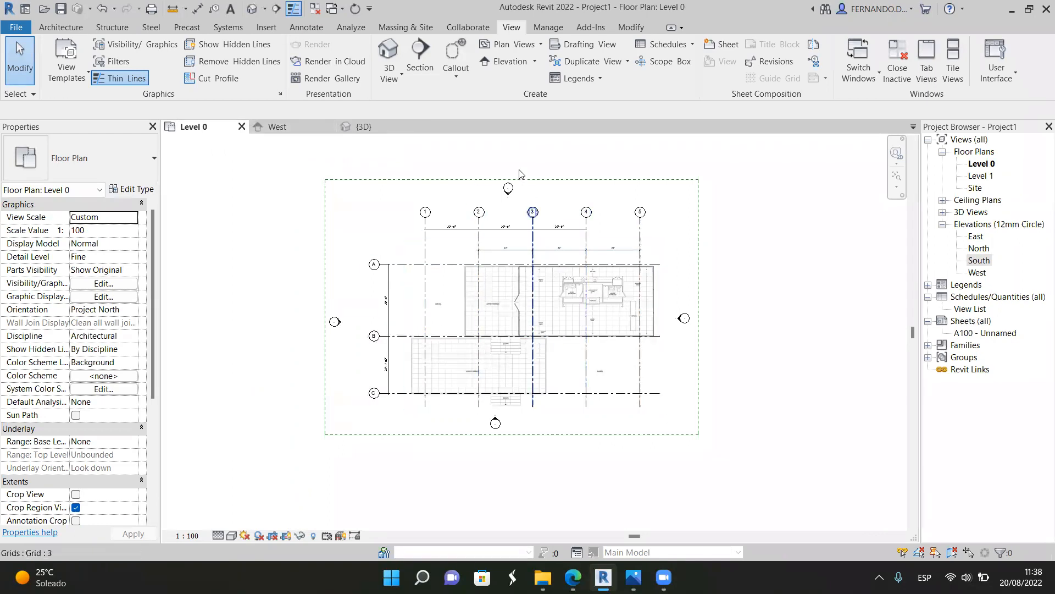
Import the section image from the Farnsworth folder and place it over the levels in the West elevation
click(303, 125)
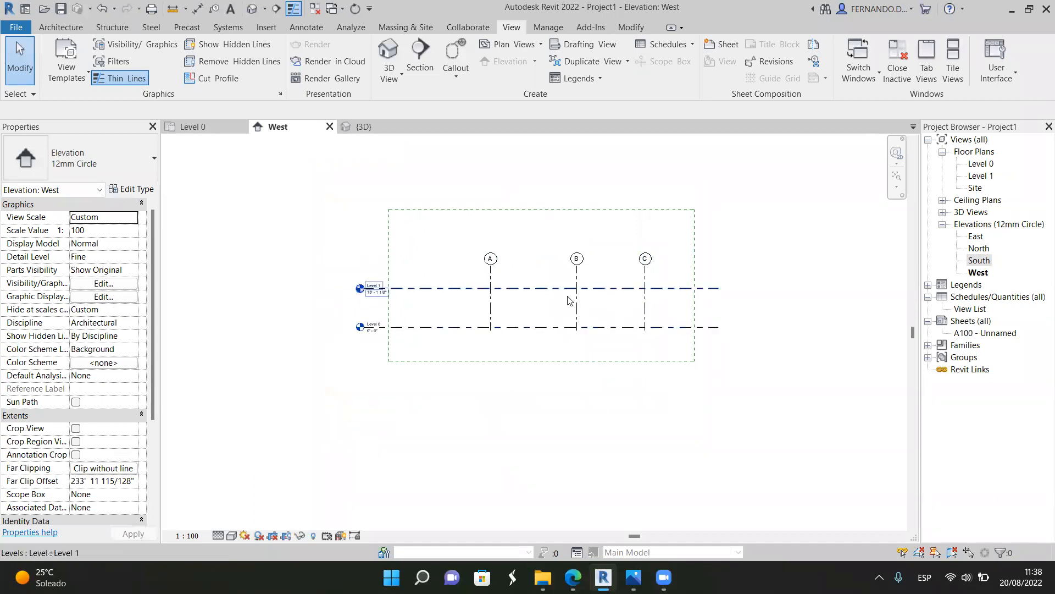
scroll(569, 300, up, 2)
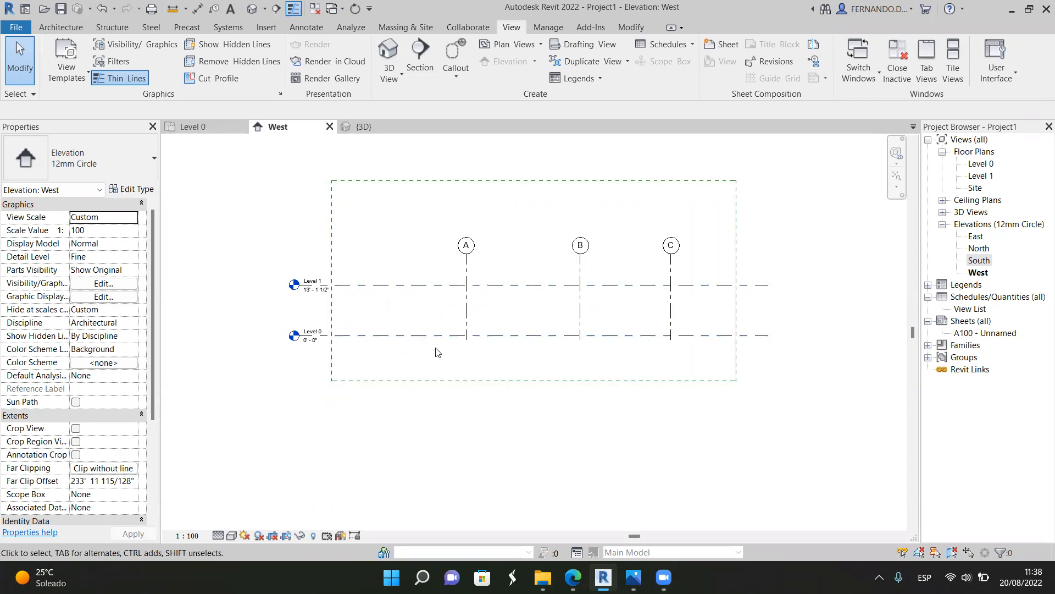
scroll(435, 352, down, 2)
scroll(584, 288, up, 1)
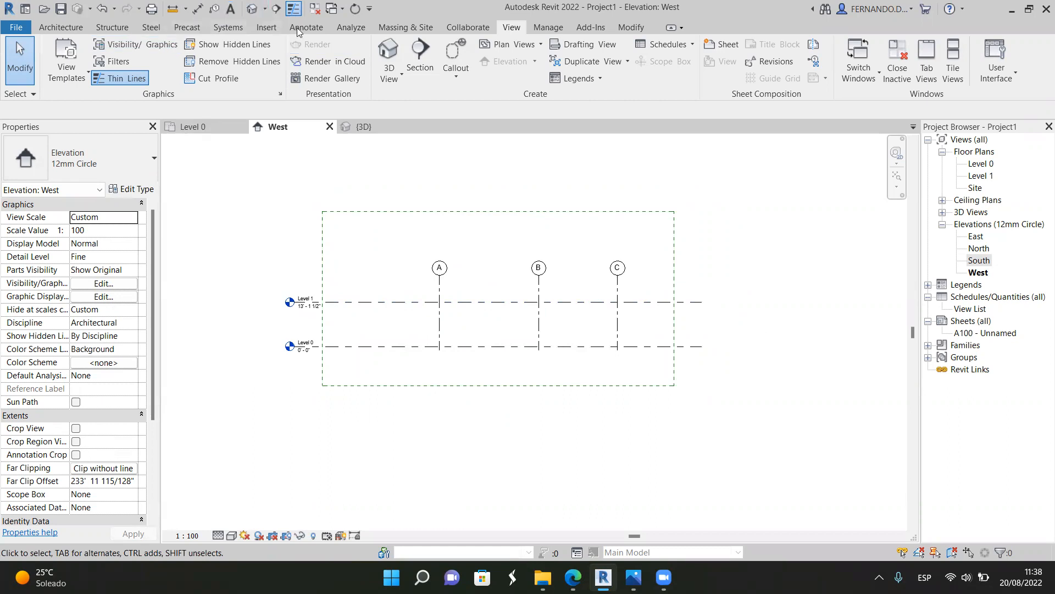
click(267, 28)
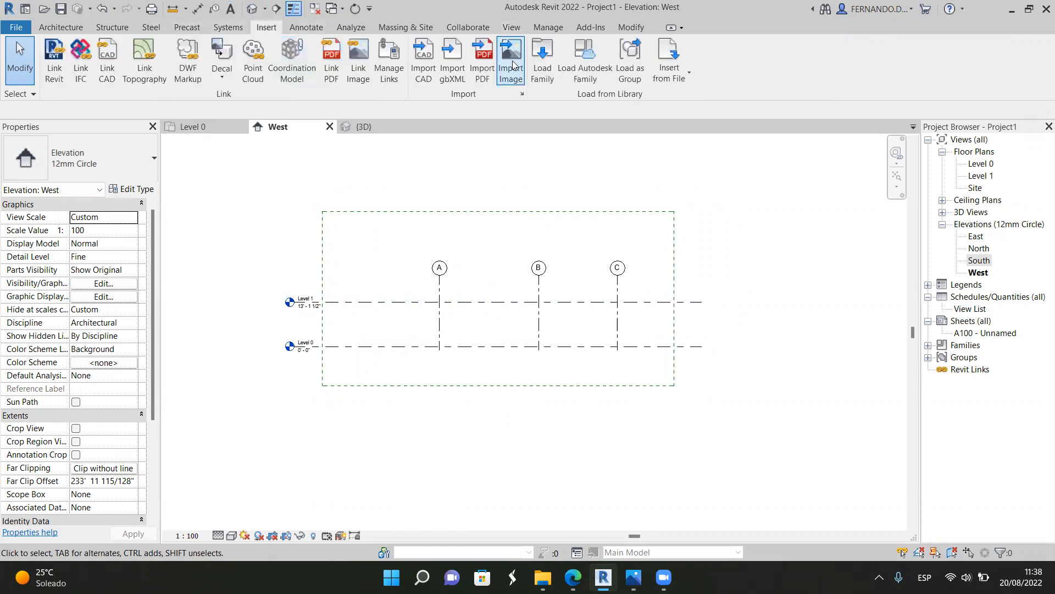
click(511, 67)
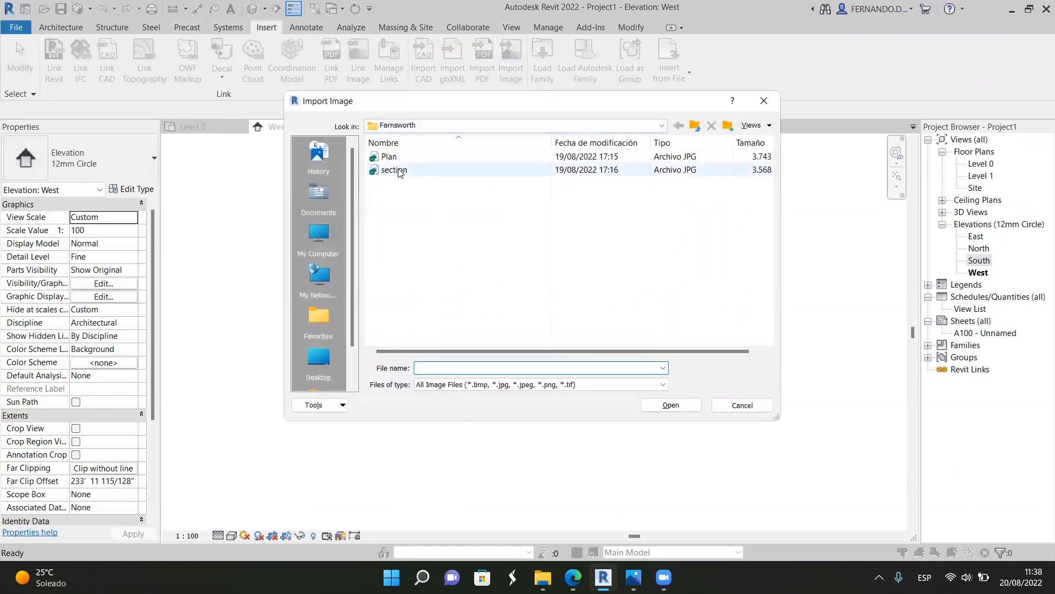
click(394, 170)
click(670, 406)
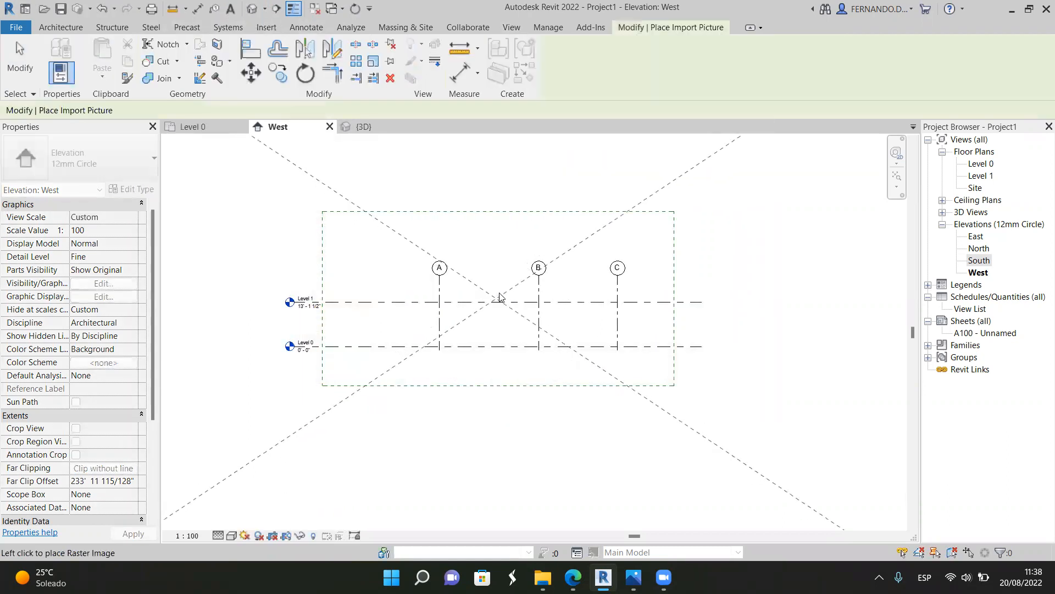
click(493, 348)
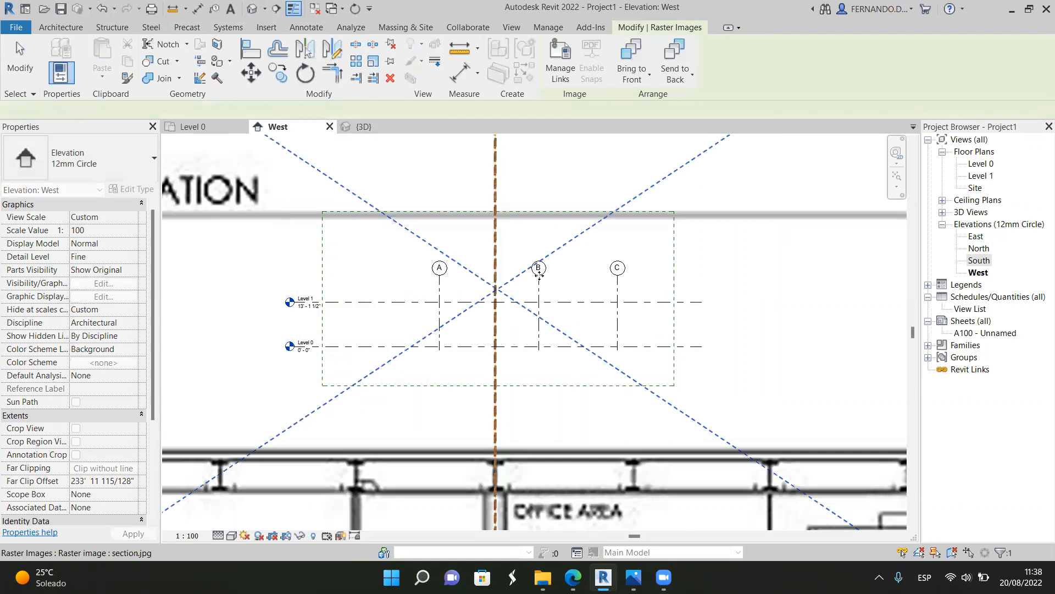
scroll(487, 326, down, 8)
click(529, 451)
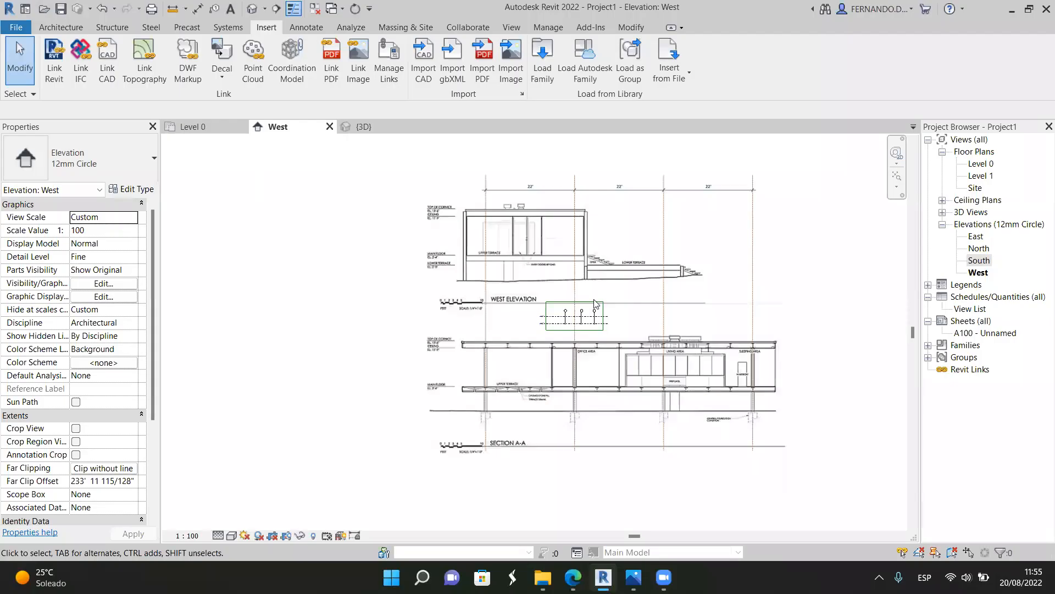
Scale the imported section image in the West elevation numerically by a factor of 0.5
scroll(532, 382, up, 5)
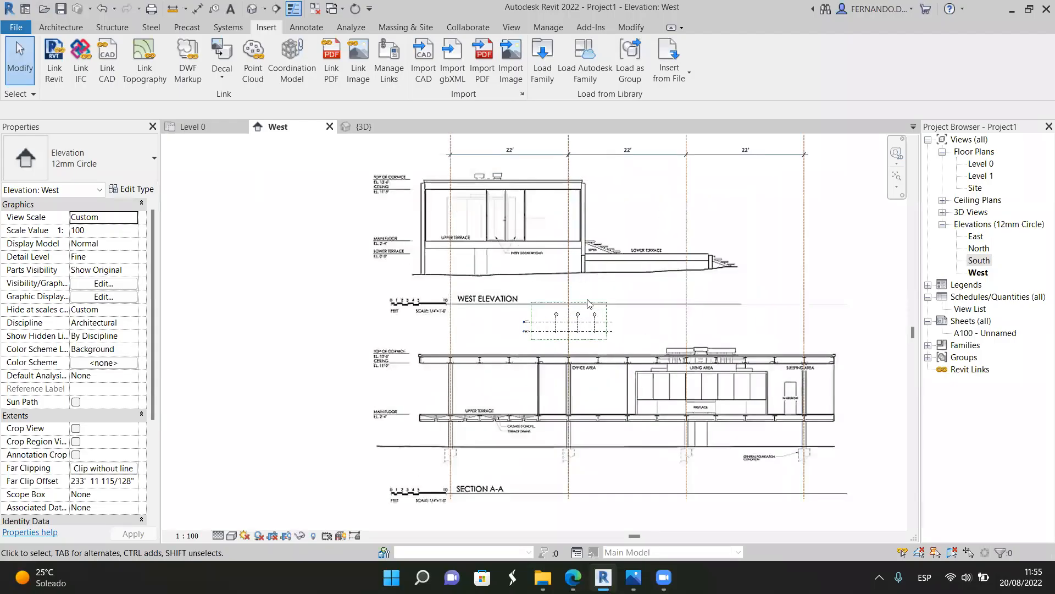
scroll(532, 382, down, 3)
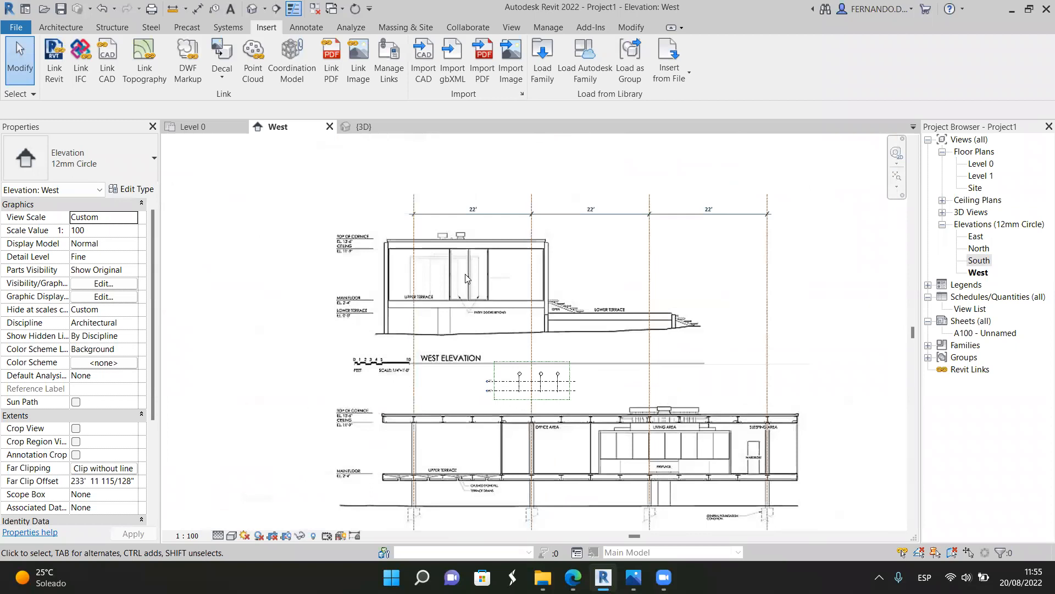
scroll(363, 295, down, 1)
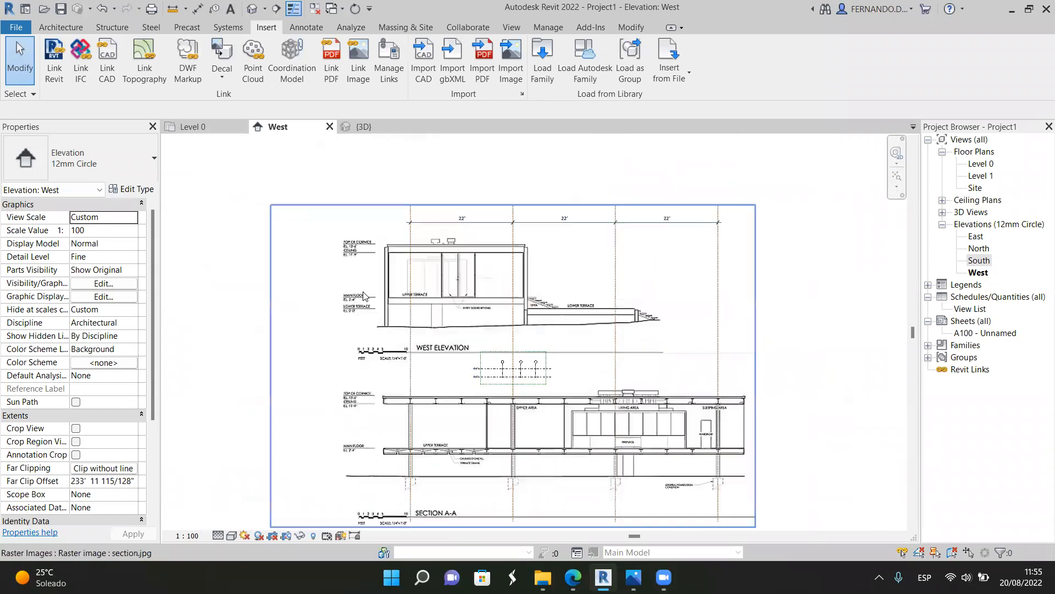
scroll(364, 295, down, 1)
click(318, 284)
click(280, 77)
click(174, 110)
key(ctrl+a)
key(BackSpace)
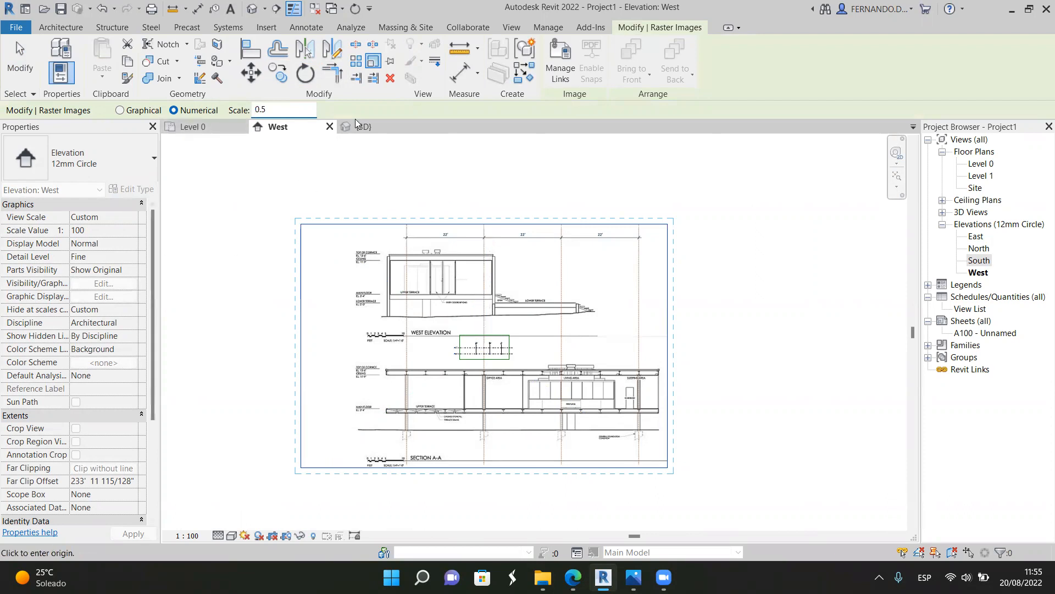
click(433, 177)
Move the section image so its West Elevation drawing lies over the project levels and grids
scroll(459, 282, up, 1)
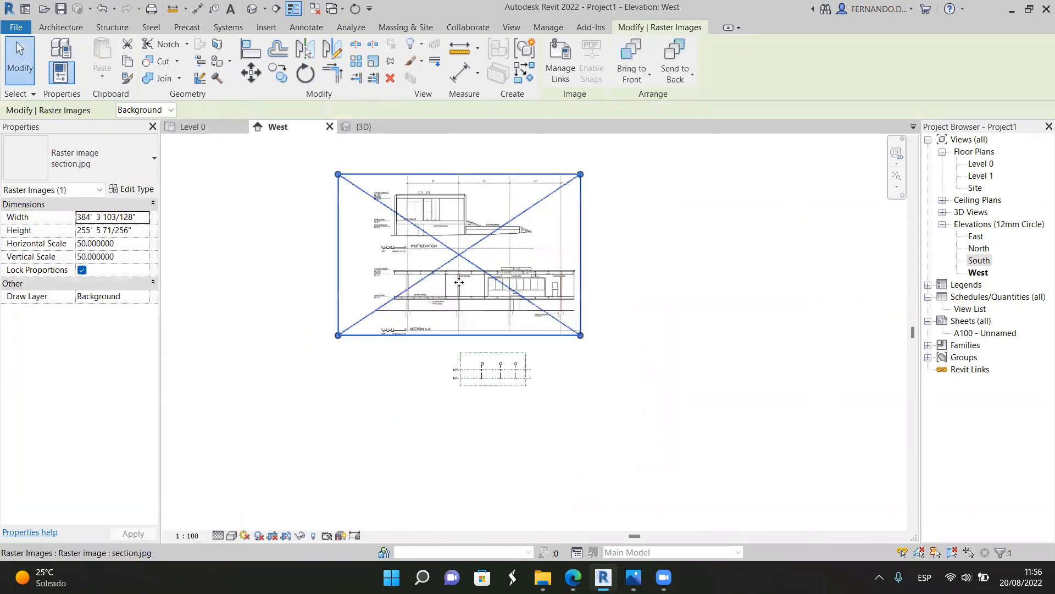
mouse_move(482, 252)
mouse_down()
mouse_move(525, 396)
mouse_move(575, 421)
mouse_up()
scroll(487, 409, up, 2)
scroll(488, 410, up, 1)
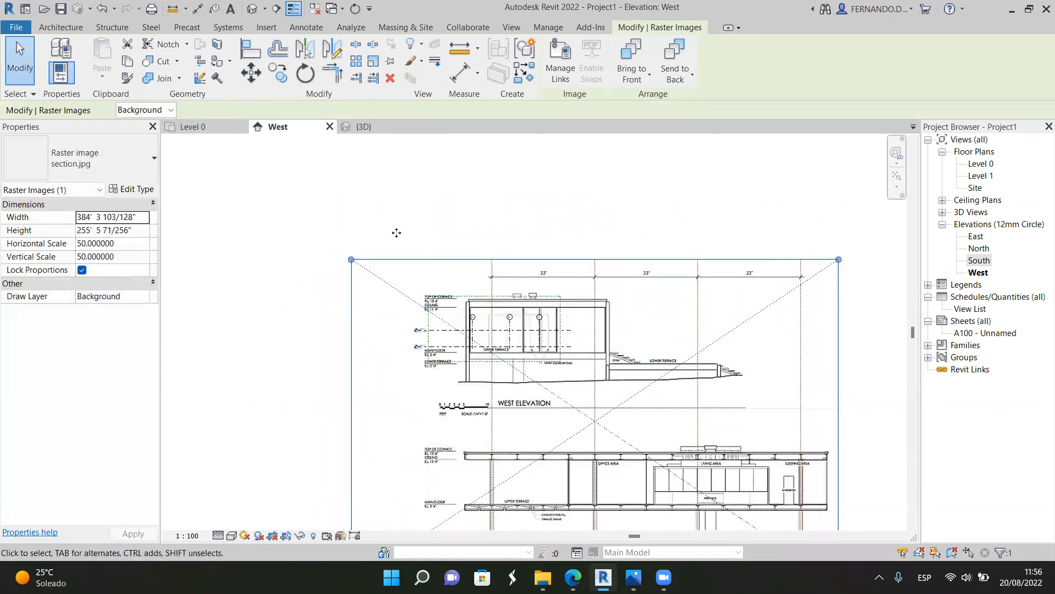
Scale the section image by 0.5 once more and move its West Elevation drawing back over the levels and scope box
click(373, 61)
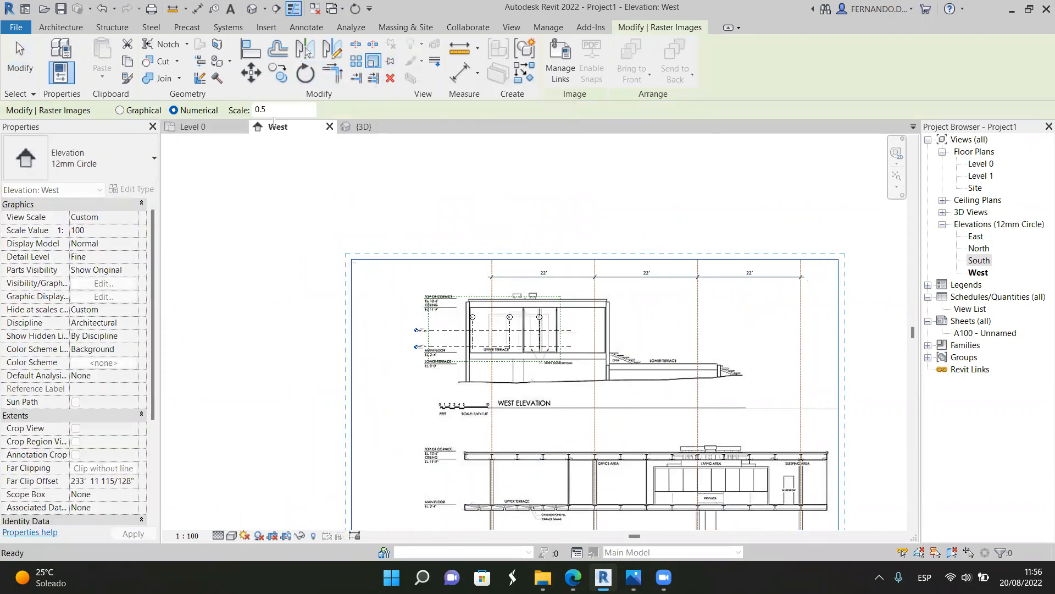
click(337, 208)
drag(495, 264, 571, 320)
scroll(523, 391, up, 2)
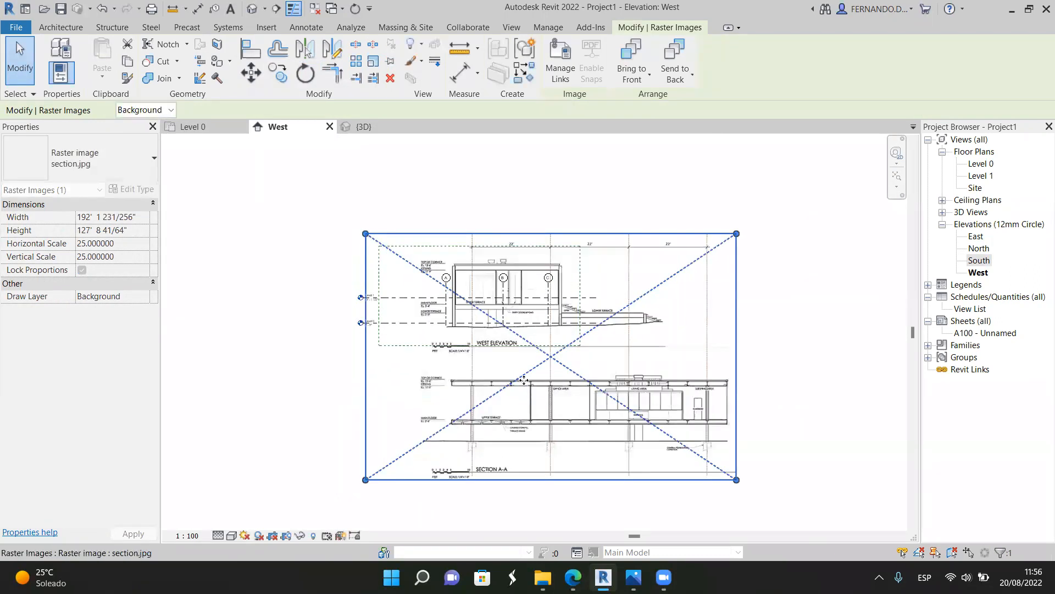
scroll(524, 380, up, 1)
Nudge the section image down and to the left until the left column of its West Elevation drawing lines up with grid A
key(Down)
key(Down)
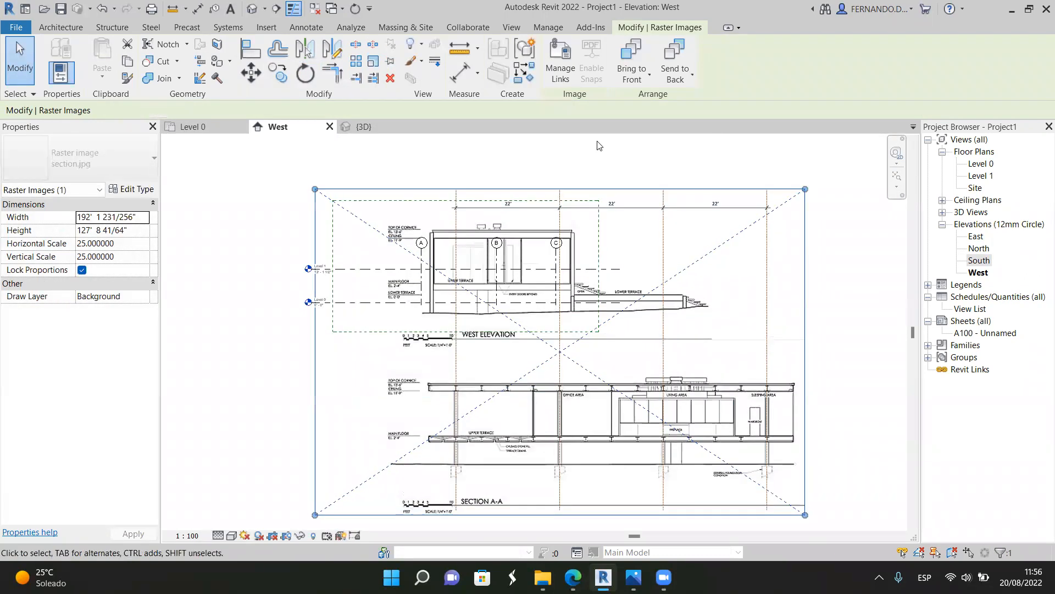
scroll(441, 244, up, 3)
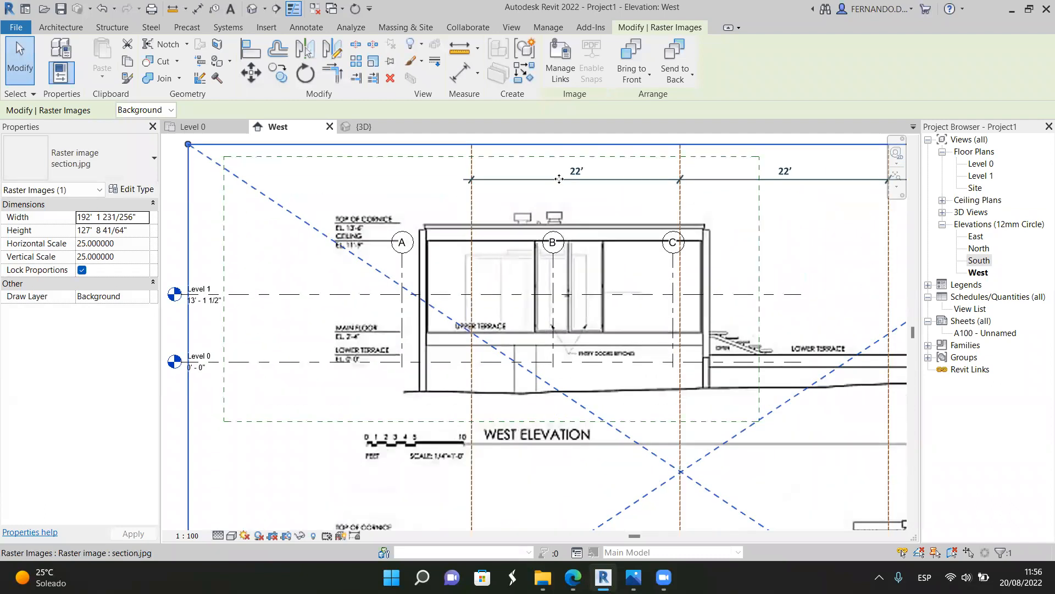
key(Down)
key(Down)
key(Down)
key(Down)
key(Down)
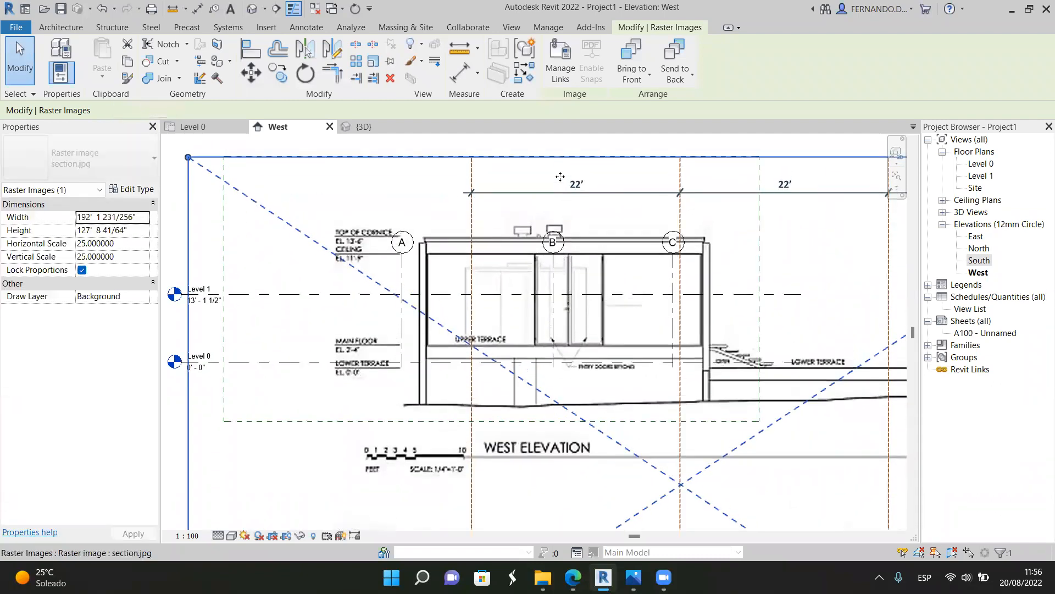
key(Left)
key(Left)
key(Left)
key(Left)
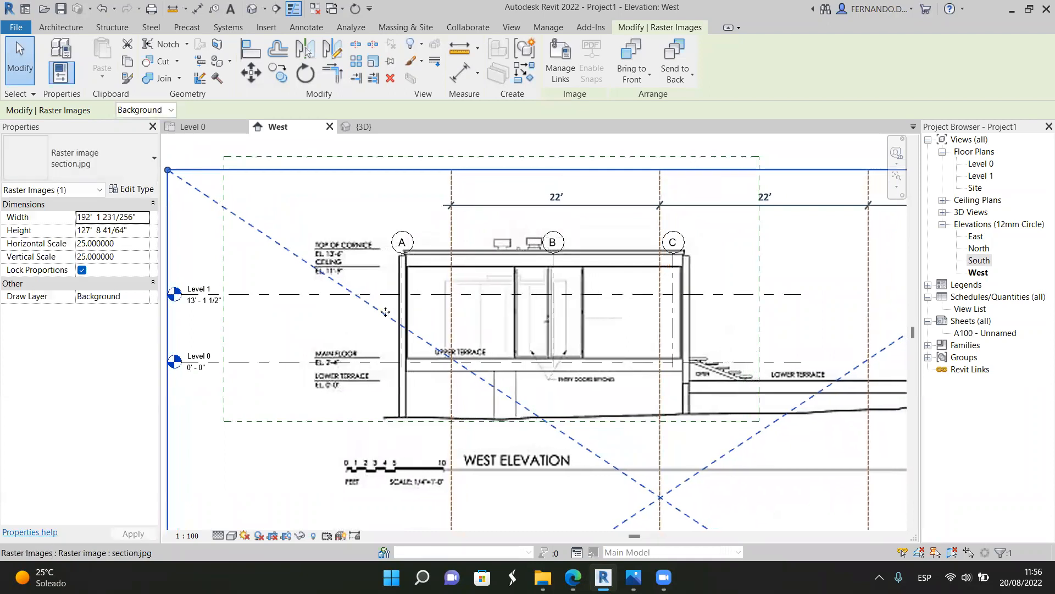
scroll(429, 286, up, 5)
scroll(337, 281, up, 3)
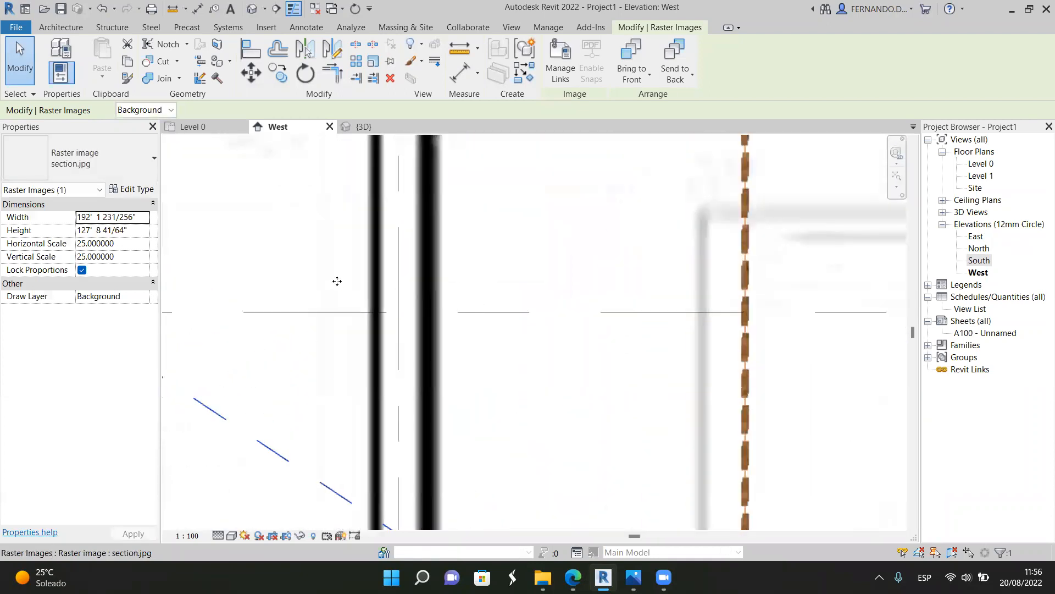
scroll(410, 312, down, 1)
scroll(450, 324, down, 5)
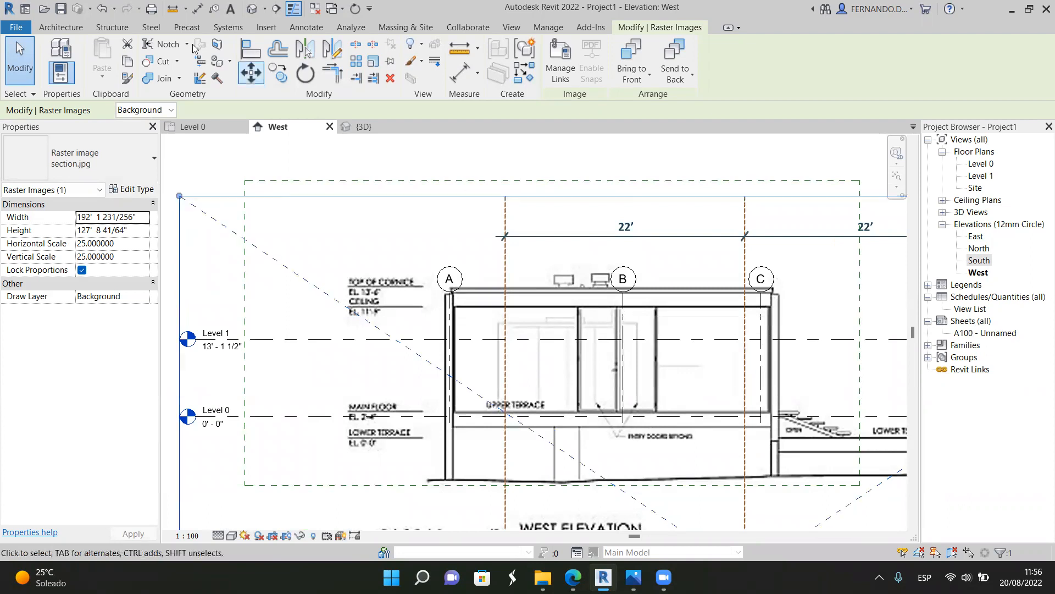
click(55, 27)
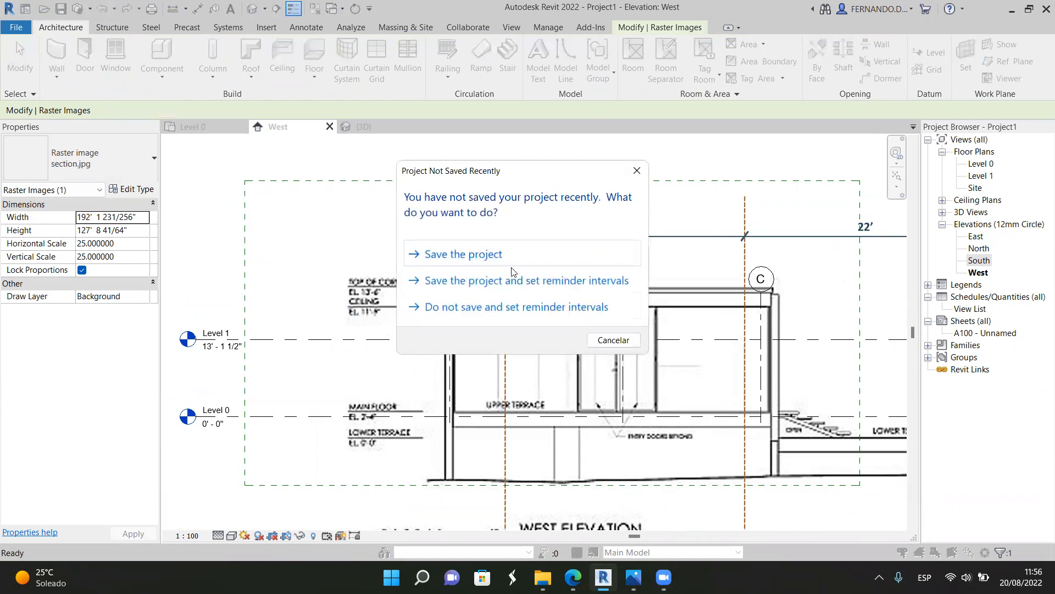
click(613, 340)
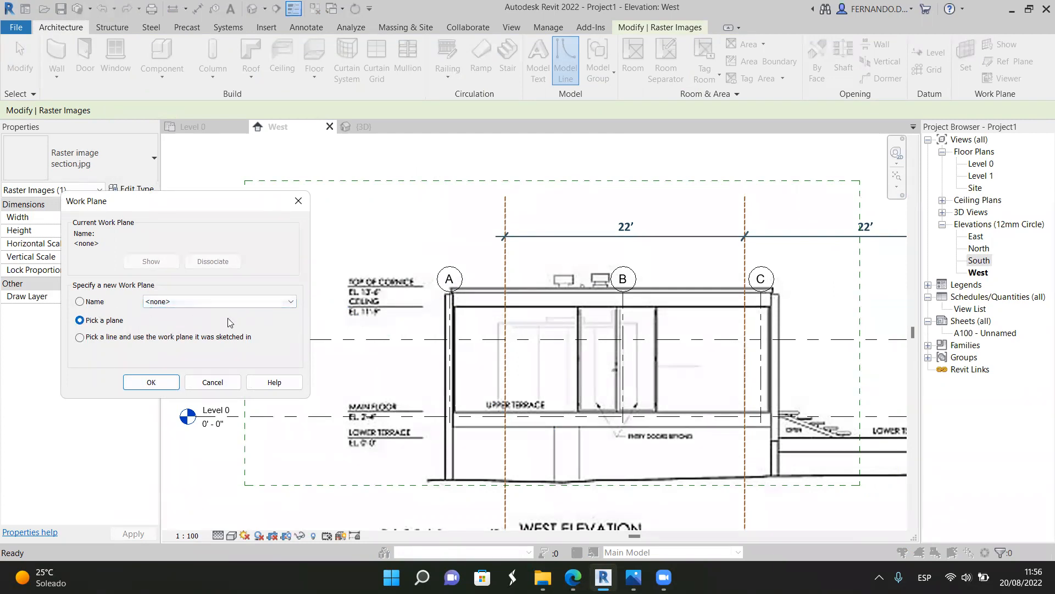
click(212, 383)
key(Escape)
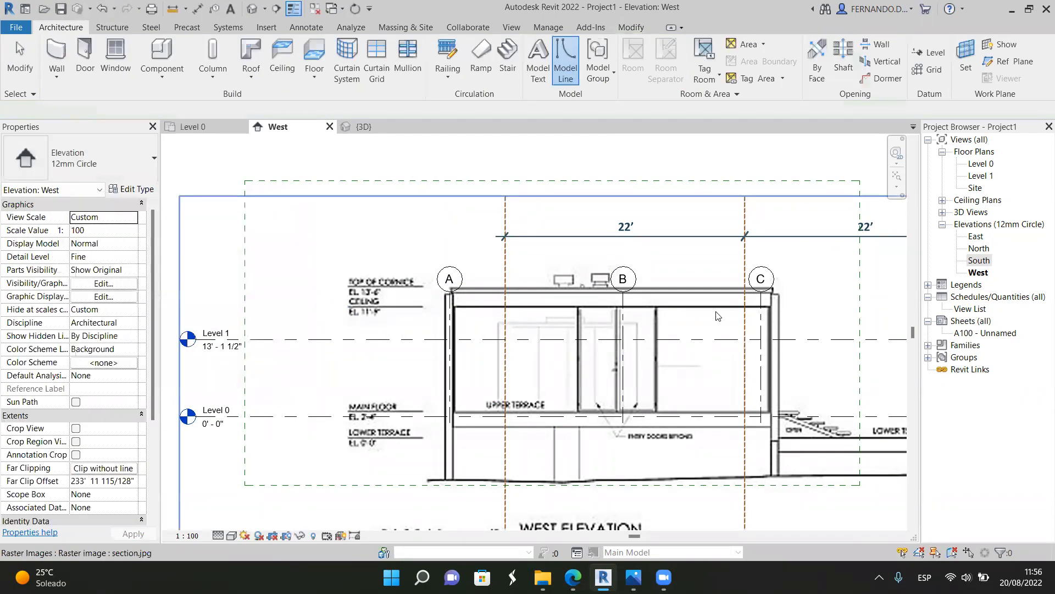
scroll(466, 239, down, 1)
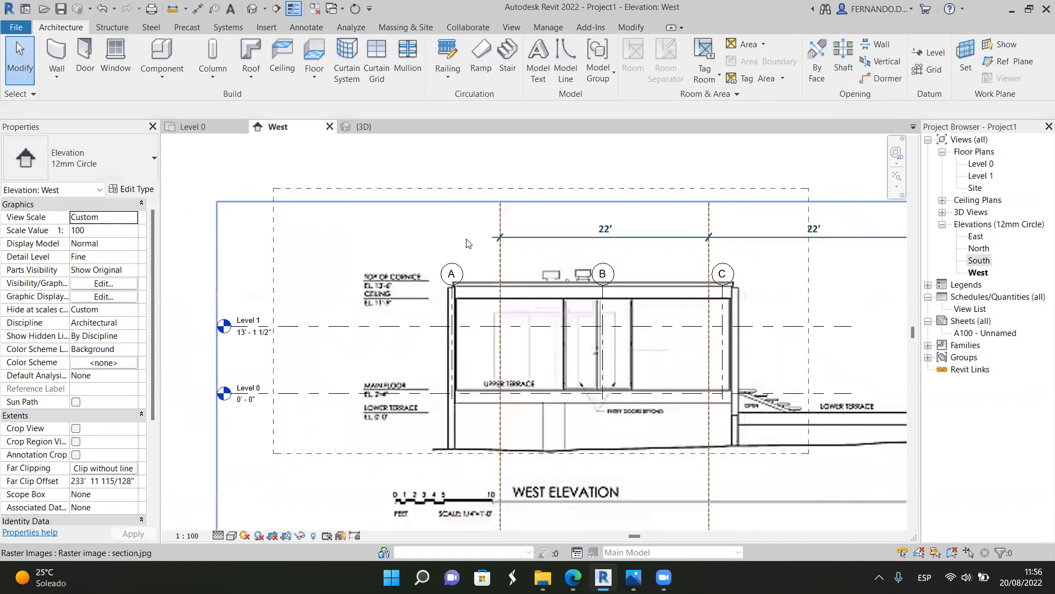
scroll(754, 321, up, 2)
key(l)
key(i)
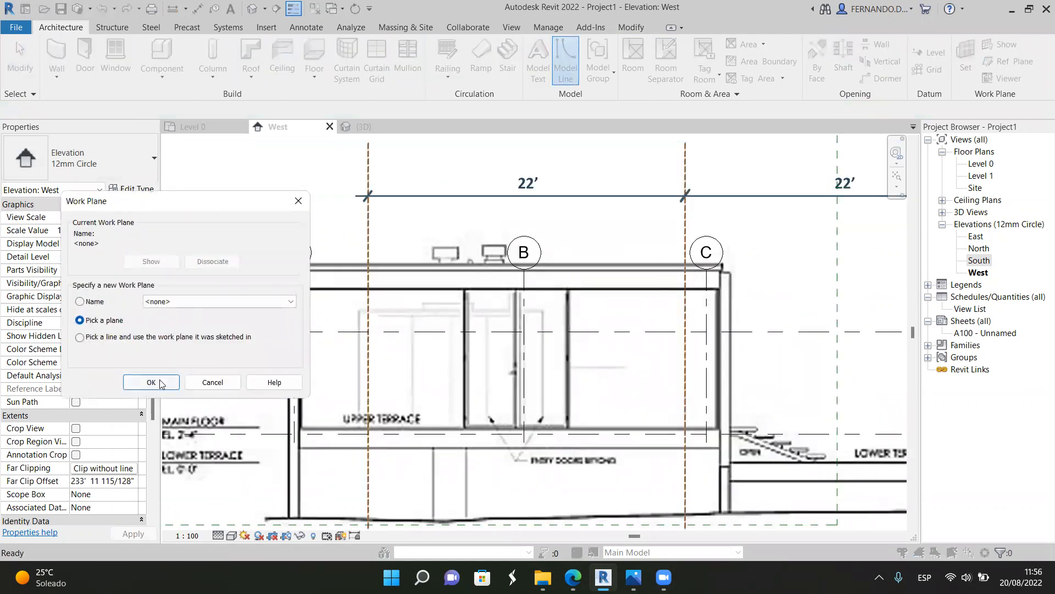
click(151, 382)
scroll(727, 372, up, 2)
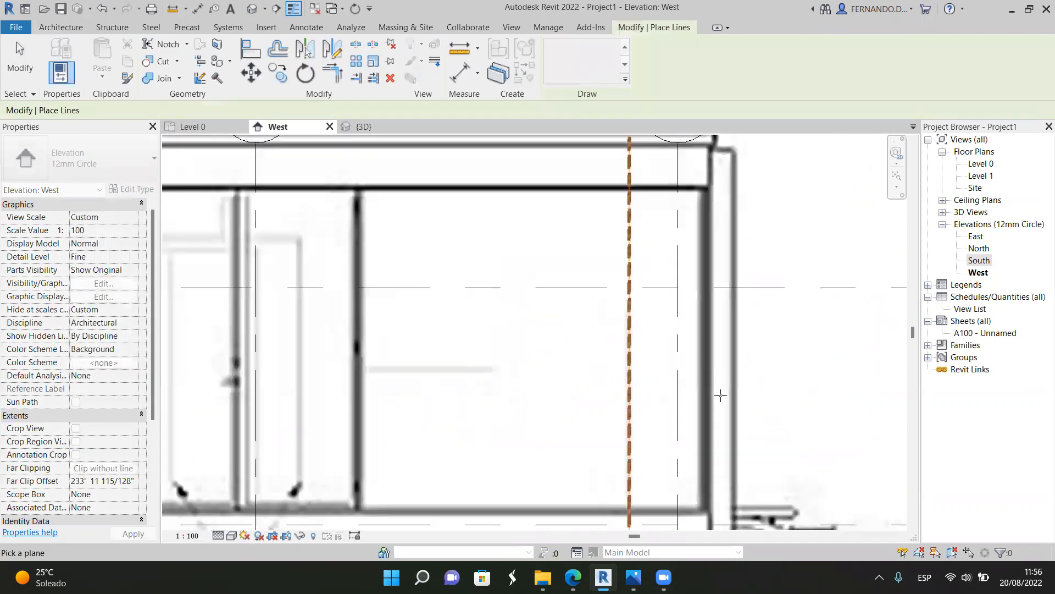
scroll(722, 387, down, 1)
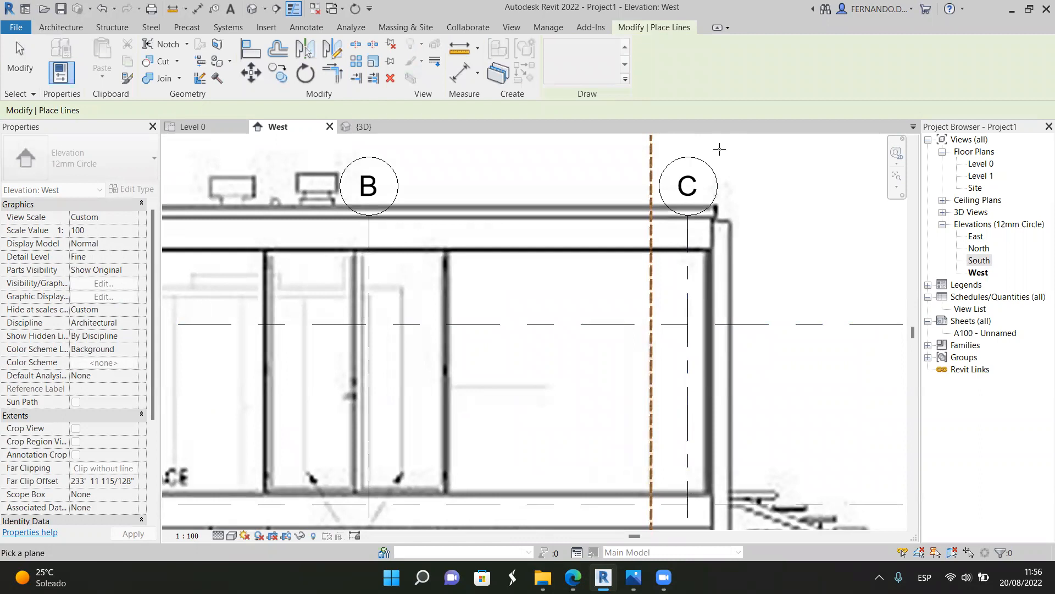
key(Escape)
key(Escape)
Start a straight model line in the West elevation with Grid : 1 as its work plane
scroll(731, 335, down, 2)
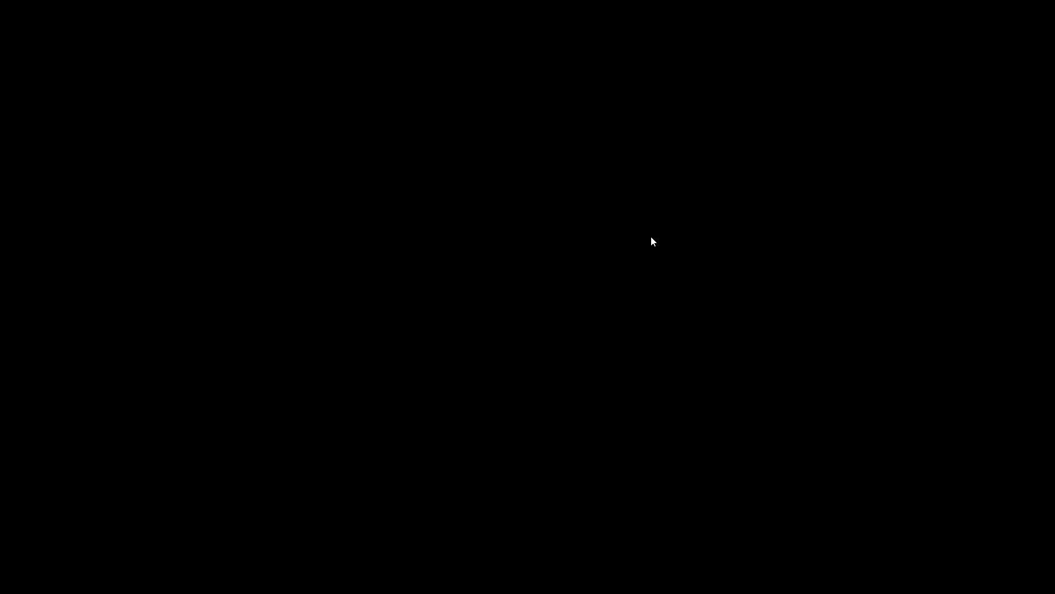
scroll(651, 236, down, 2)
click(566, 51)
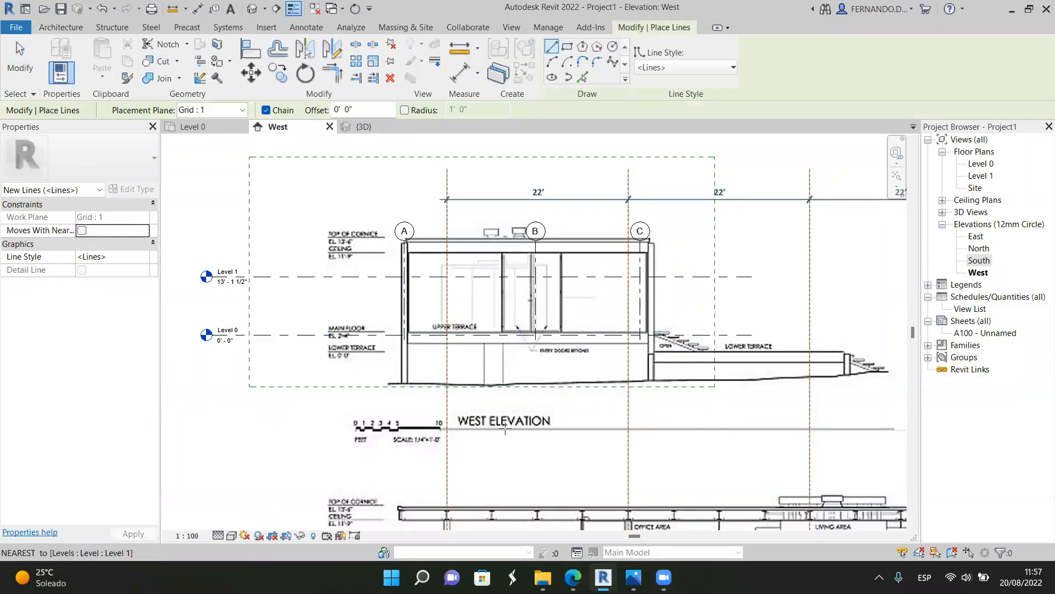
scroll(519, 423, up, 1)
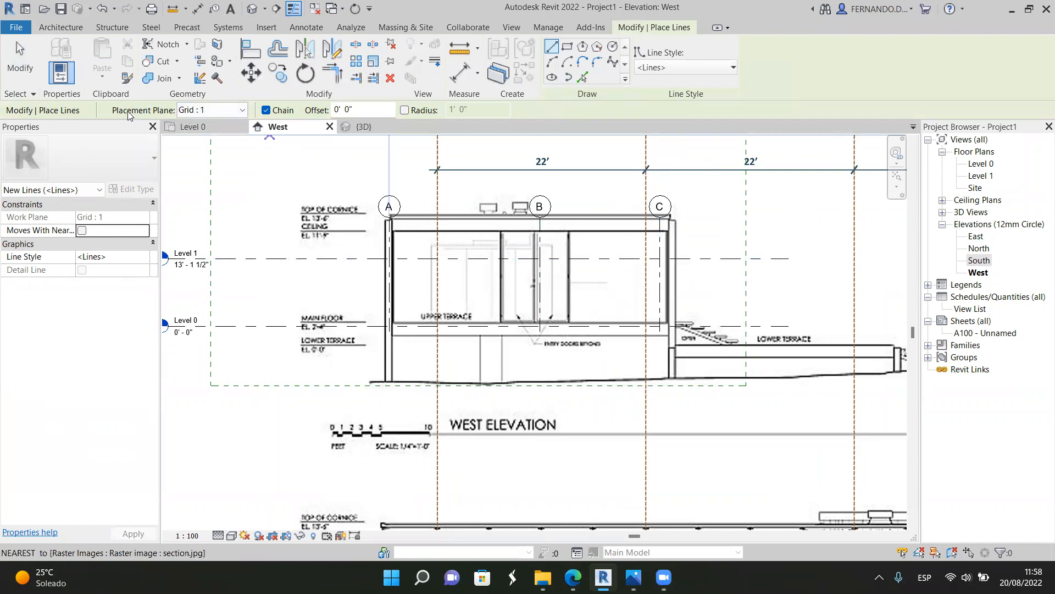
click(241, 109)
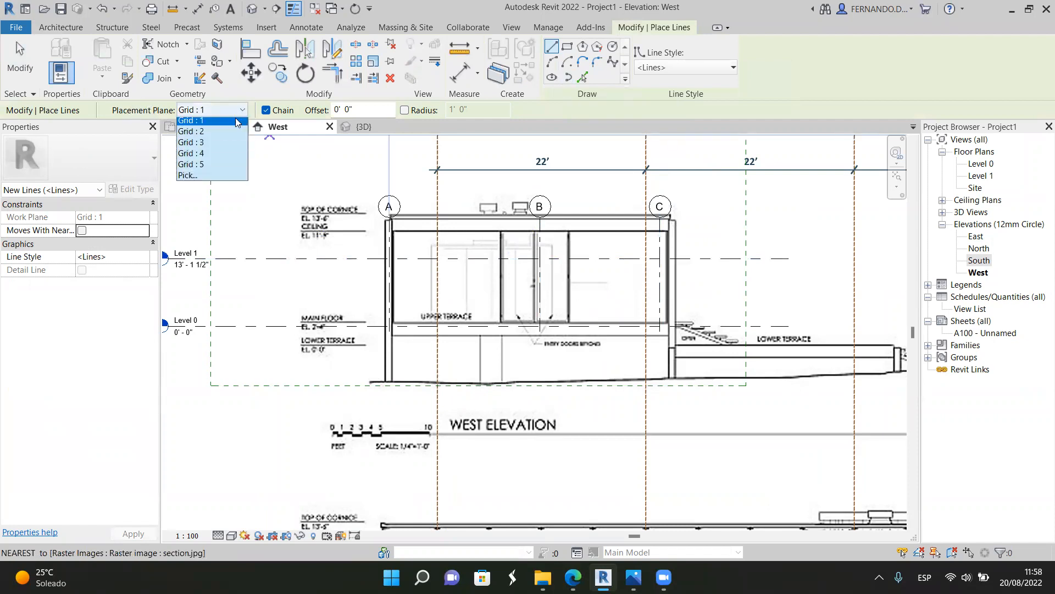
click(189, 179)
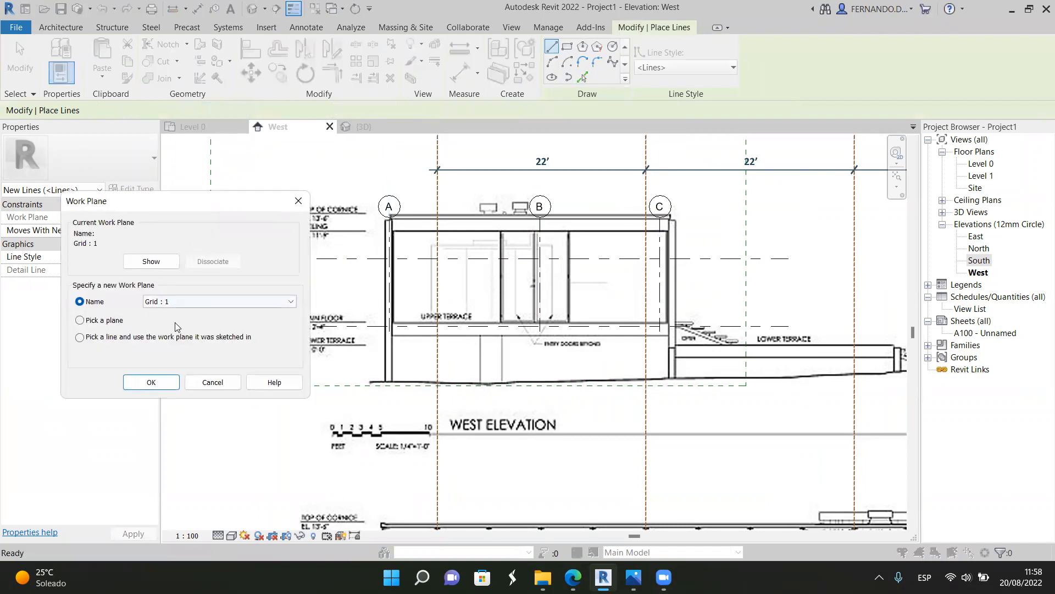
click(290, 302)
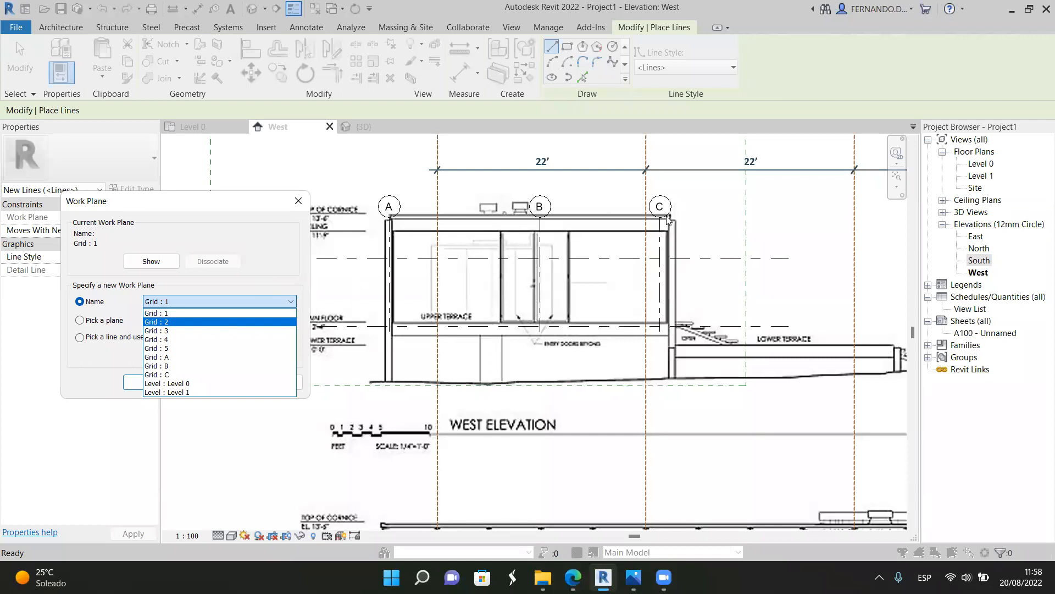
click(168, 312)
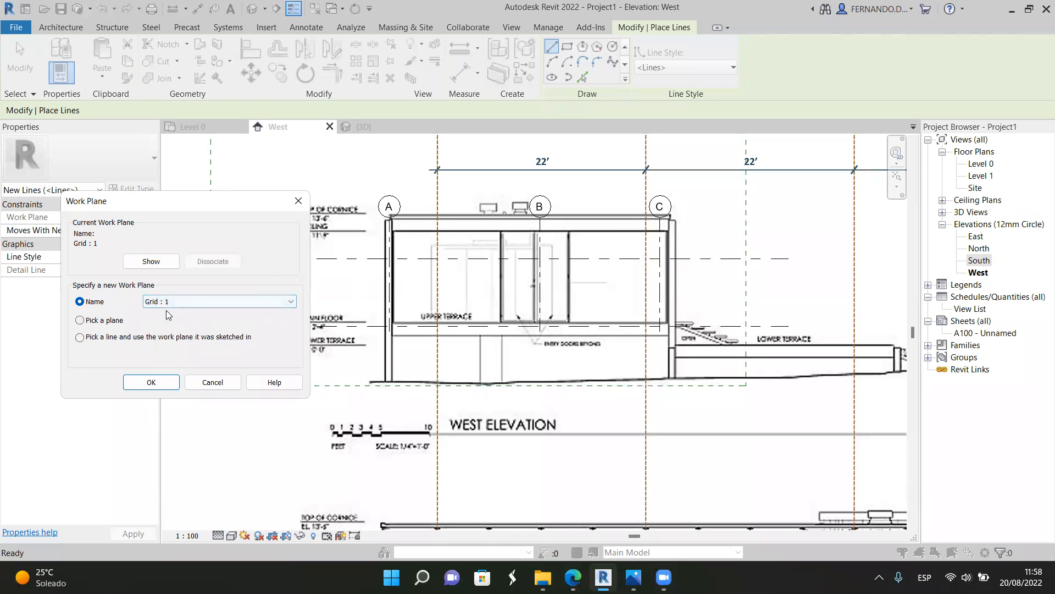
click(151, 382)
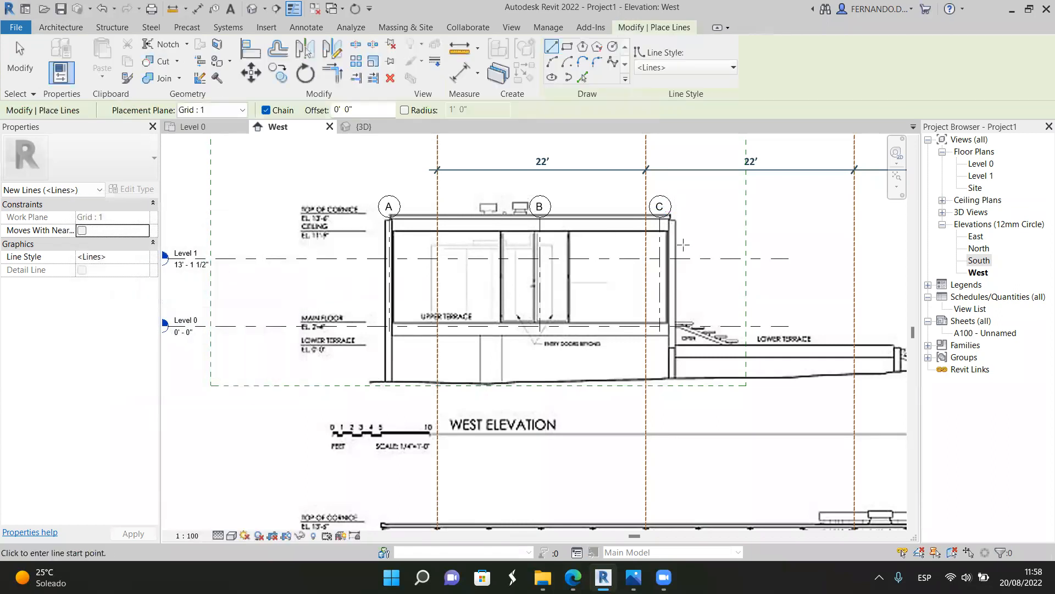
Draw a vertical model line through the center of the column beside grid C, extending above the roof
scroll(650, 386, up, 5)
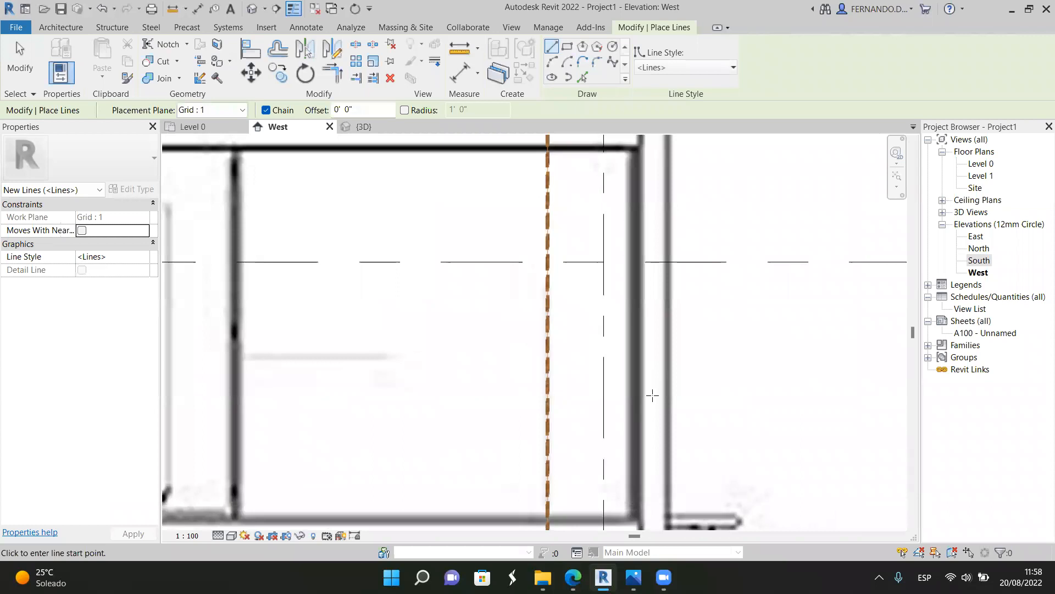
scroll(662, 445, down, 5)
click(631, 190)
key(Escape)
key(Escape)
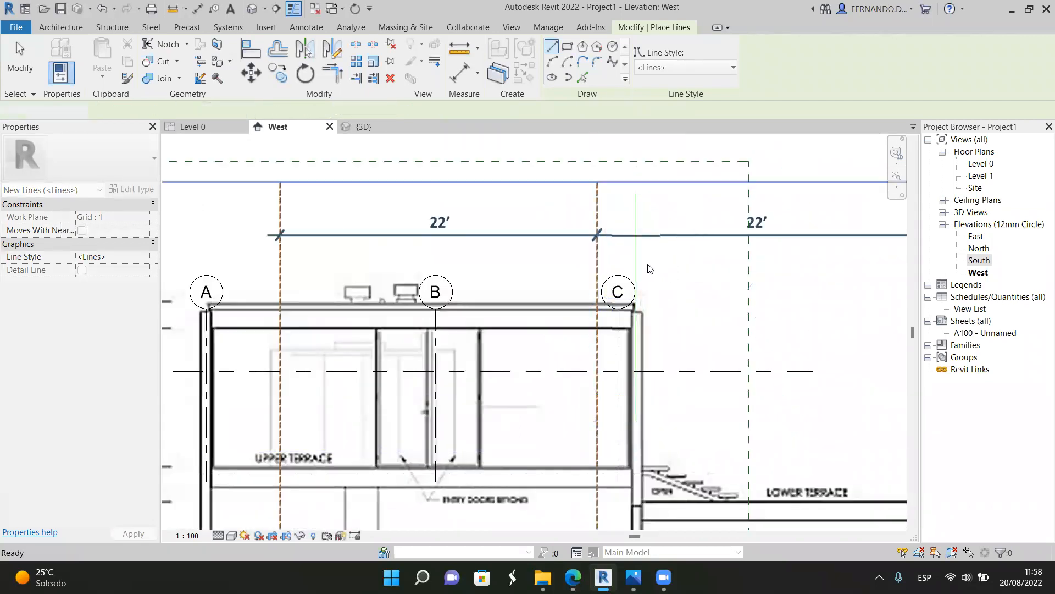
Scale the section image graphically with grid A as the origin, bringing the column at the vertical model line onto grid B
scroll(625, 264, down, 2)
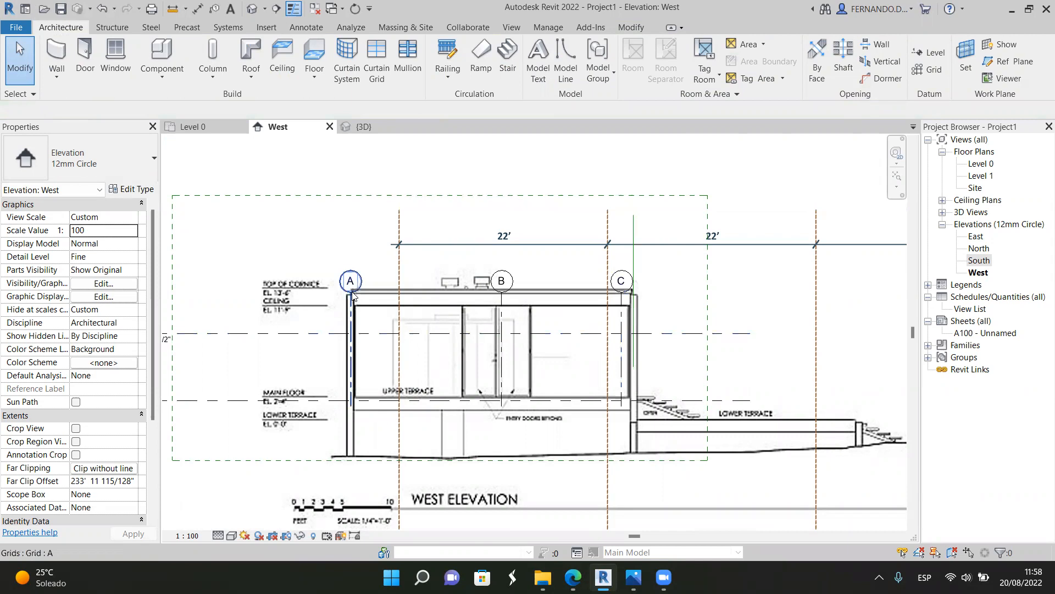
scroll(349, 314, up, 4)
scroll(363, 316, down, 2)
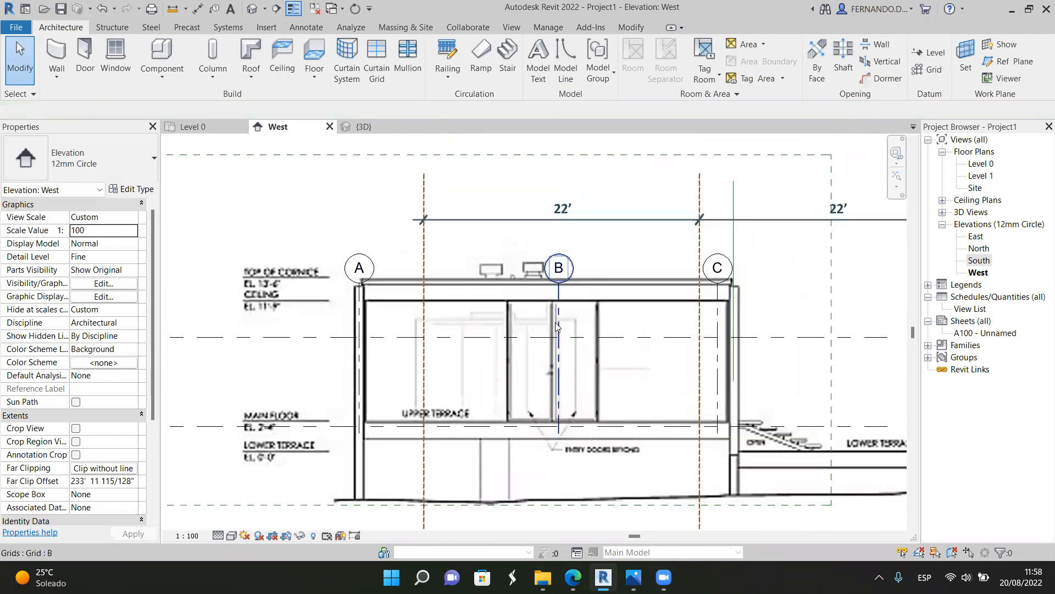
scroll(385, 247, down, 5)
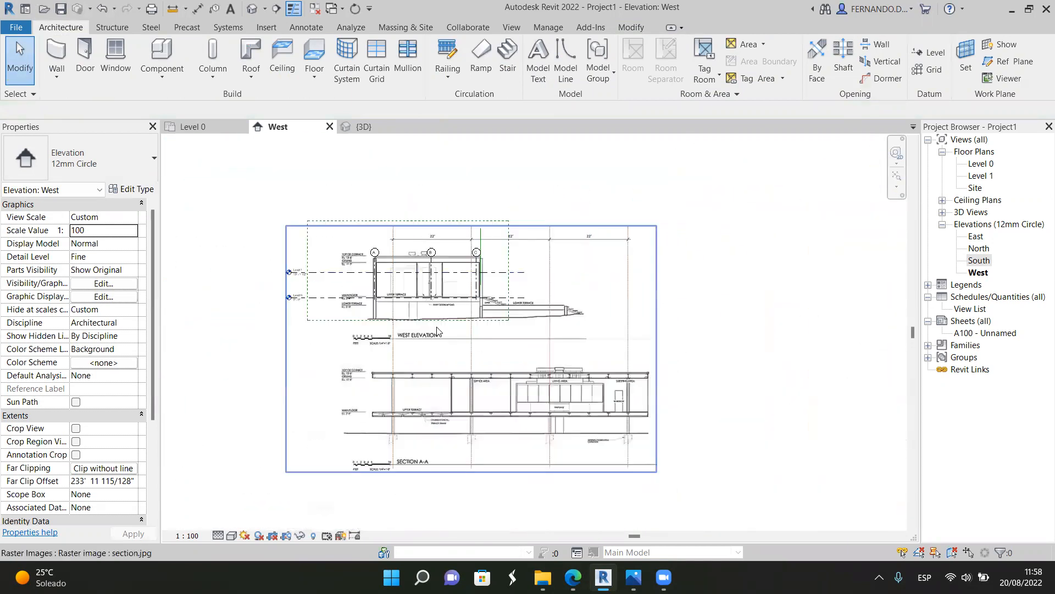
click(309, 377)
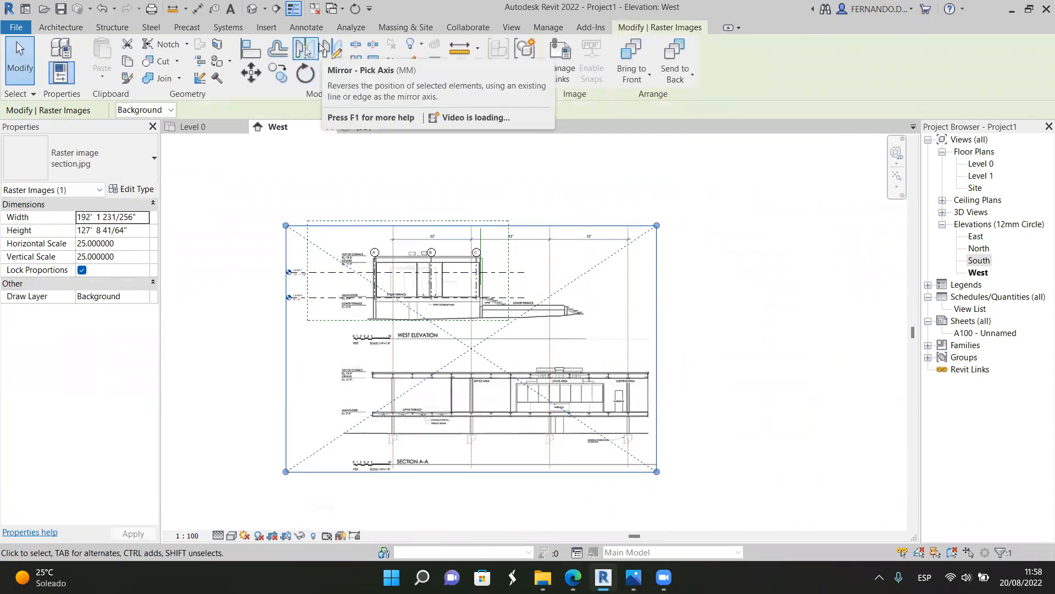
click(374, 61)
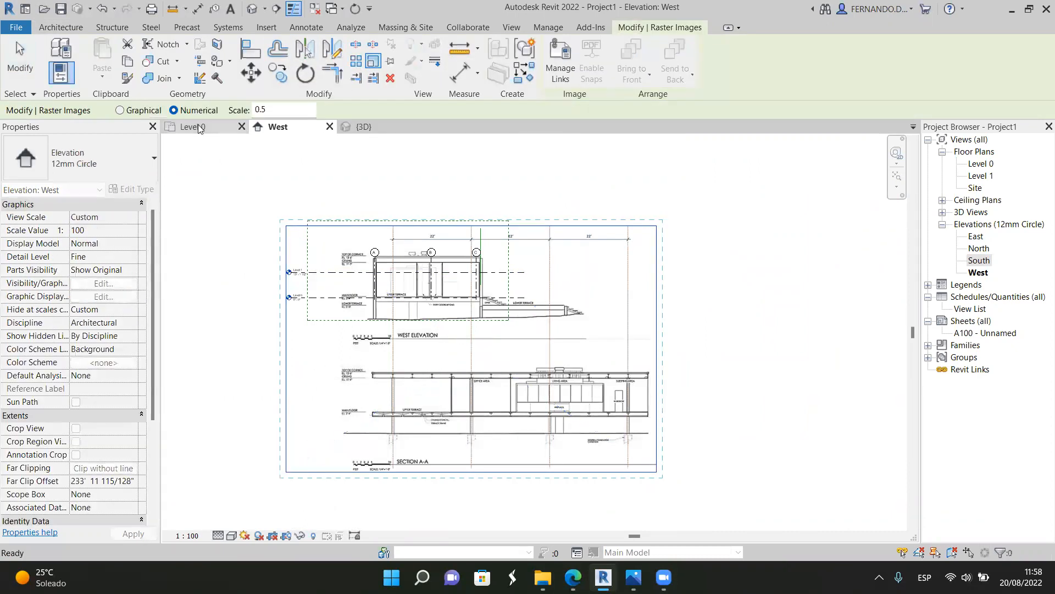
click(119, 111)
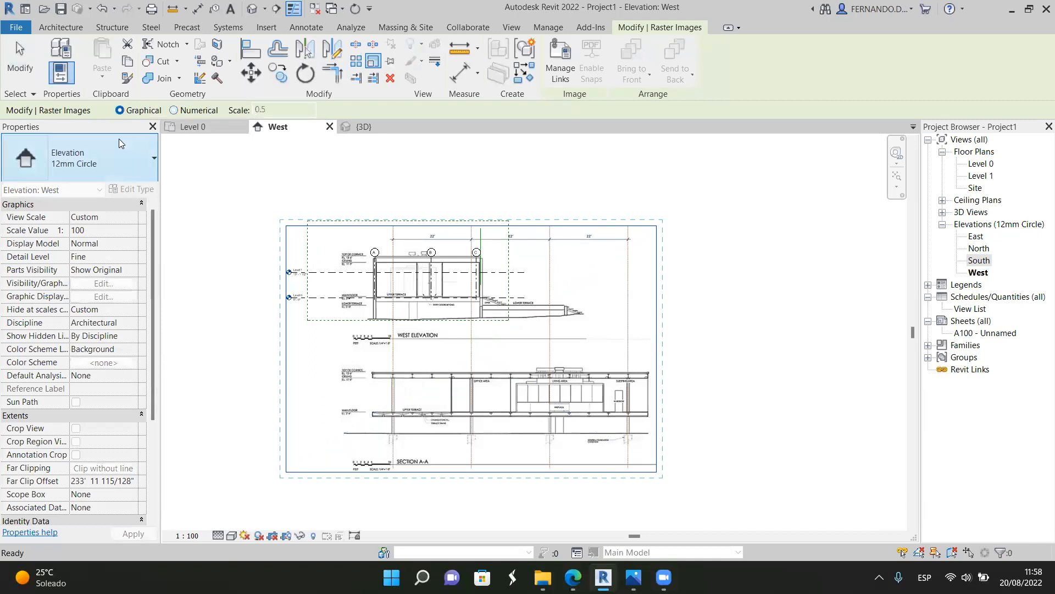
scroll(376, 265, up, 5)
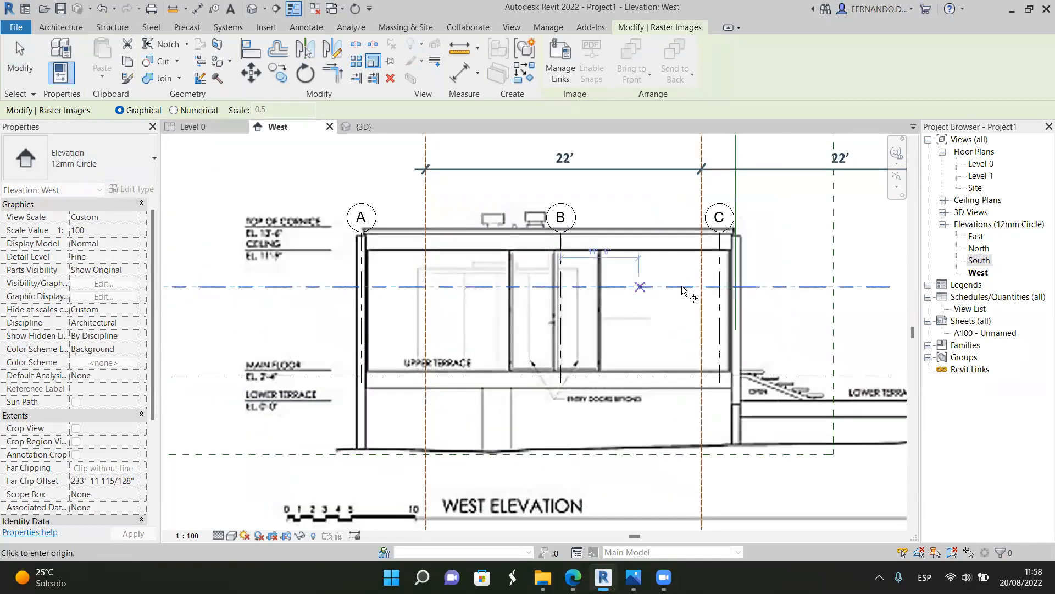
click(361, 286)
scroll(760, 290, up, 2)
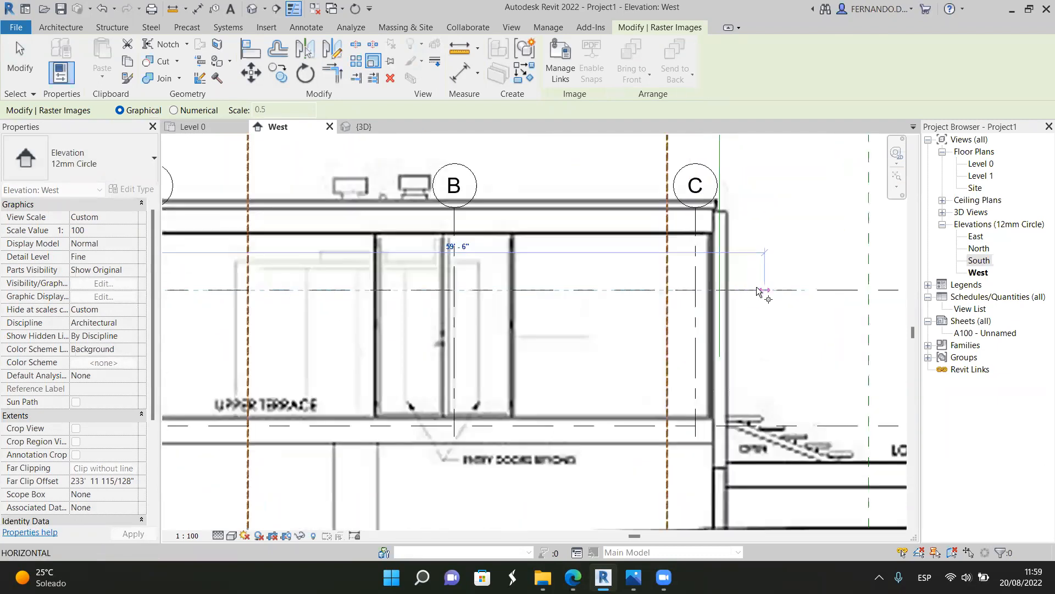
scroll(760, 289, up, 2)
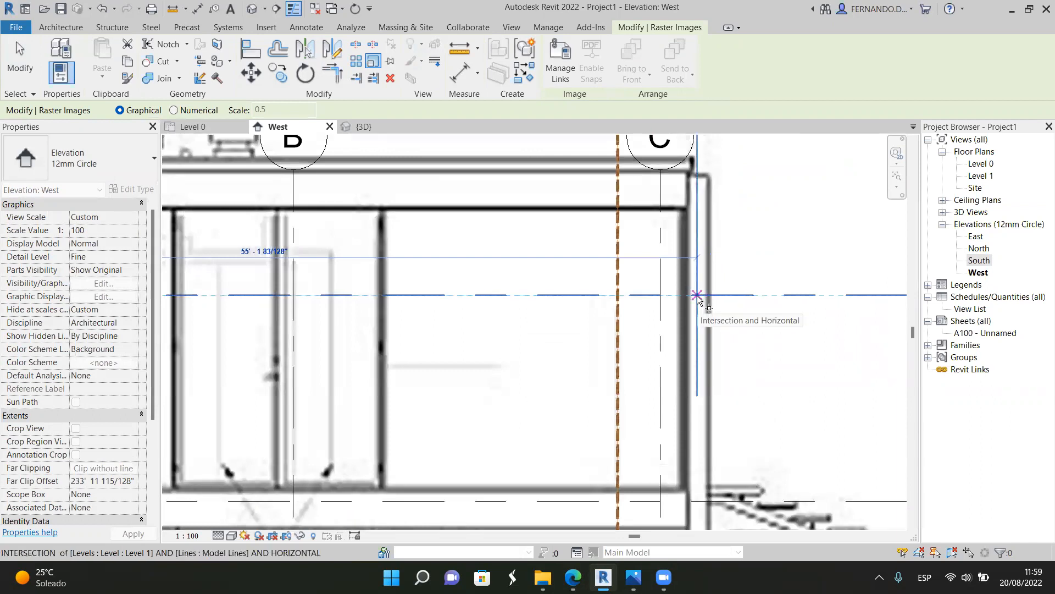
click(697, 295)
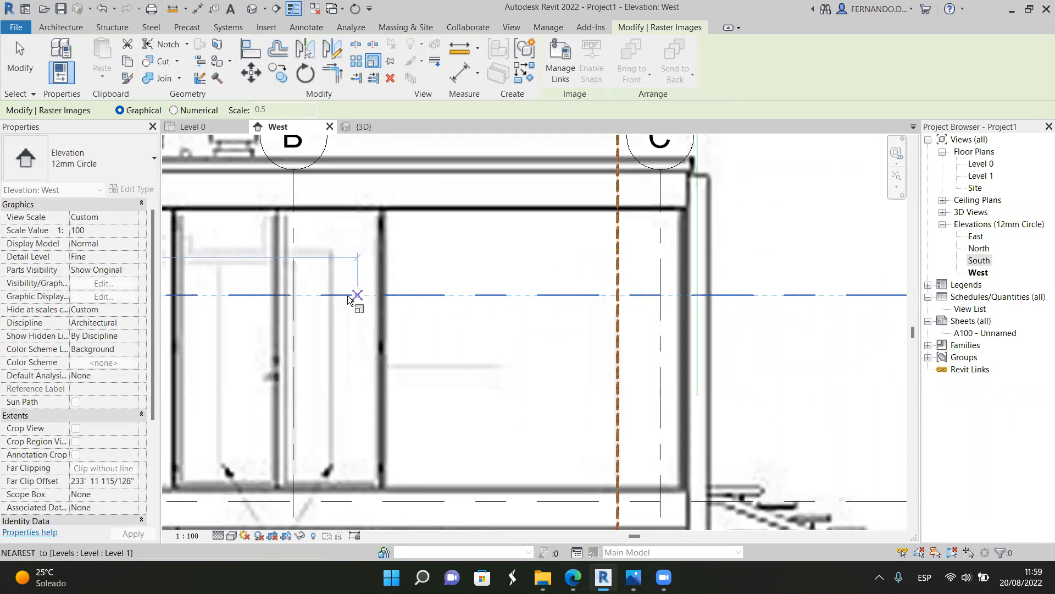
click(293, 295)
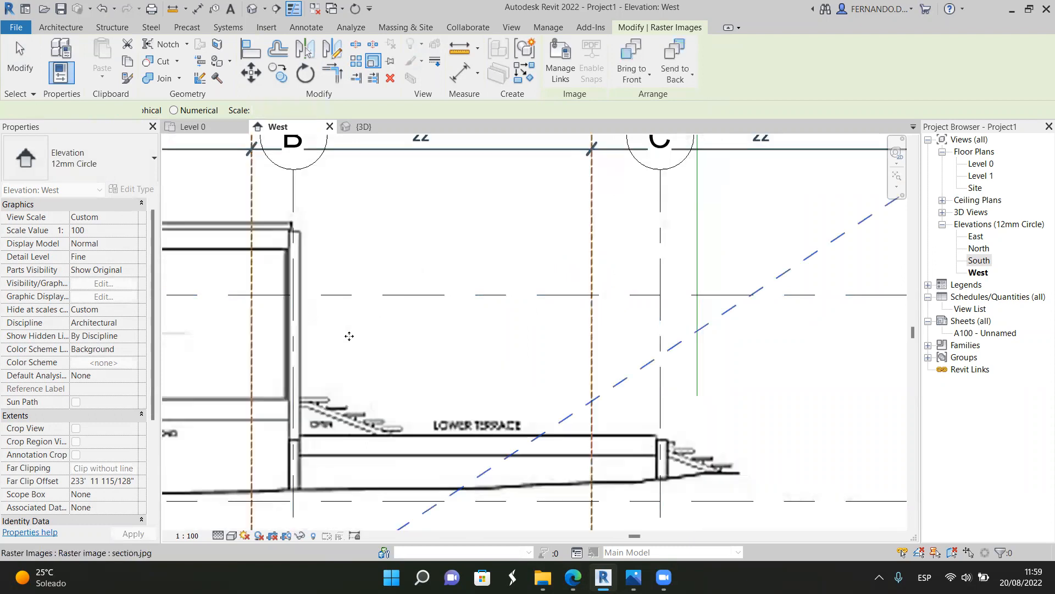
scroll(620, 310, down, 6)
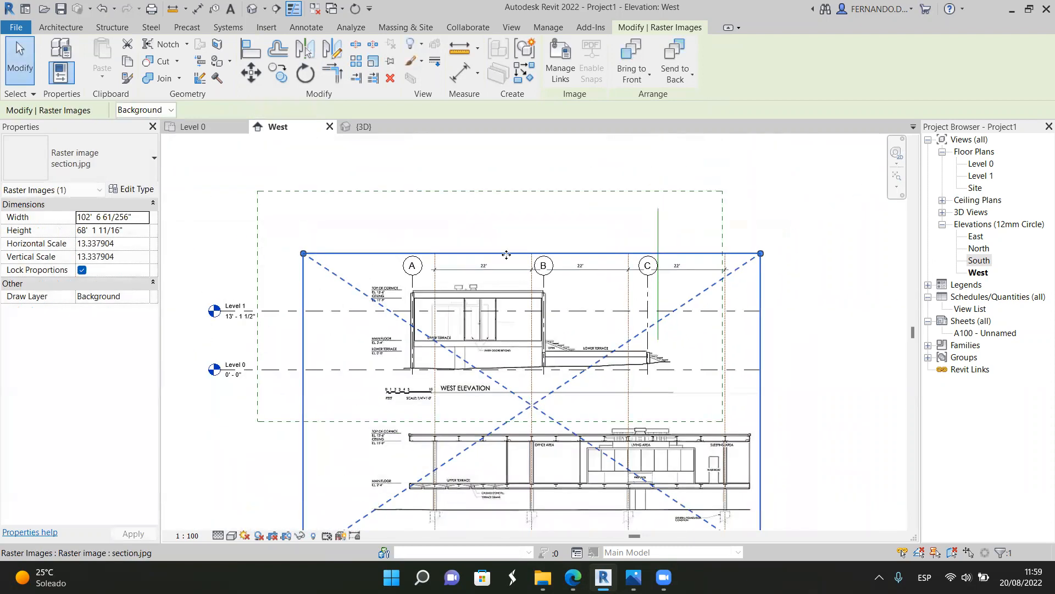
click(792, 361)
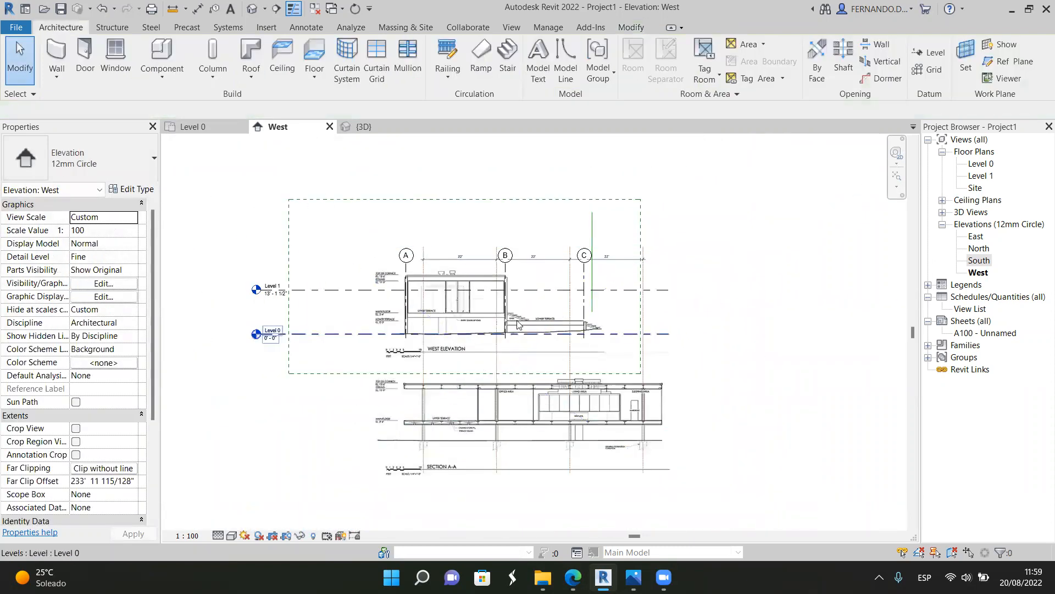
Examine how the scaled West Elevation drawing fits grids A, B and C, and read its floor elevation labels
scroll(654, 420, up, 2)
scroll(383, 254, up, 3)
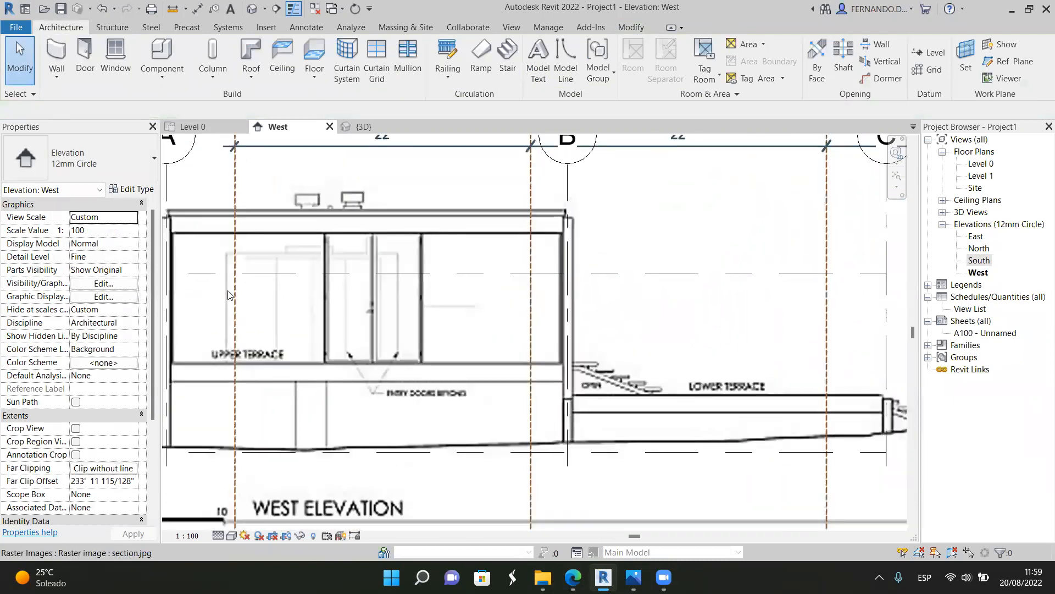
scroll(493, 270, down, 2)
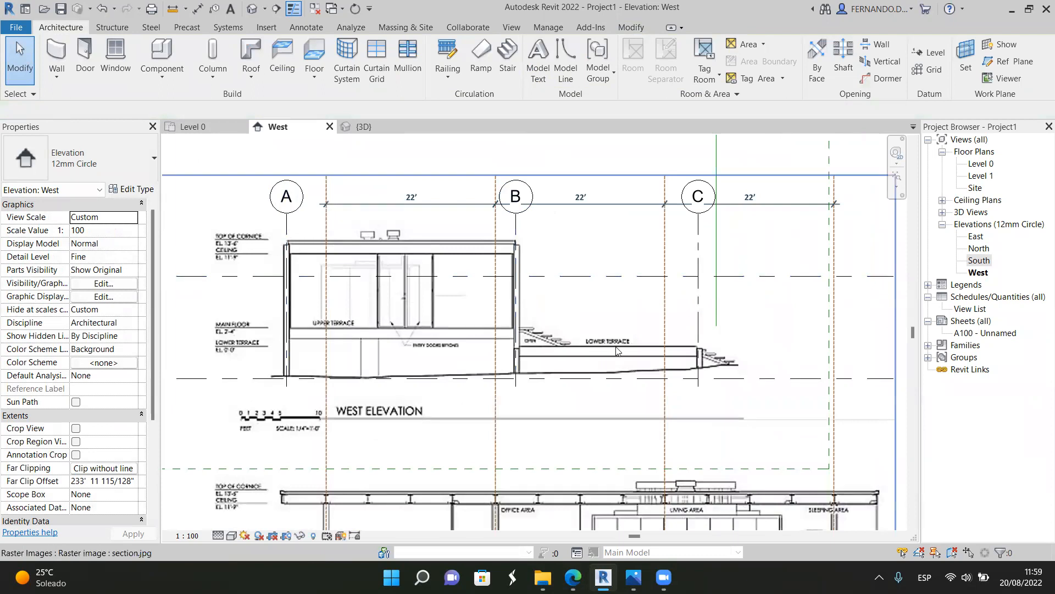
scroll(709, 308, down, 2)
scroll(709, 308, down, 2)
scroll(679, 338, up, 2)
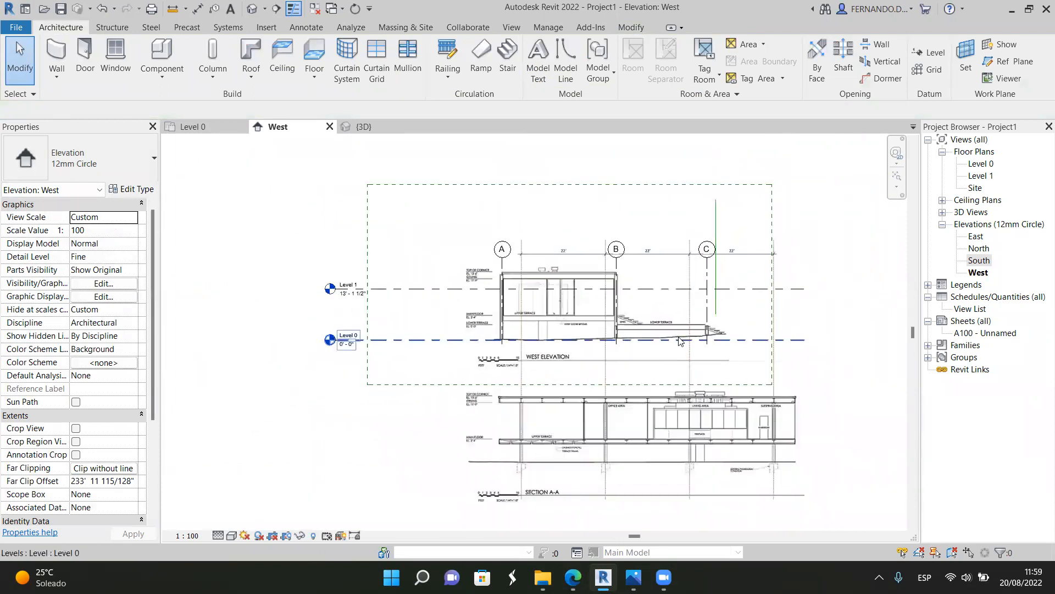
scroll(676, 336, up, 2)
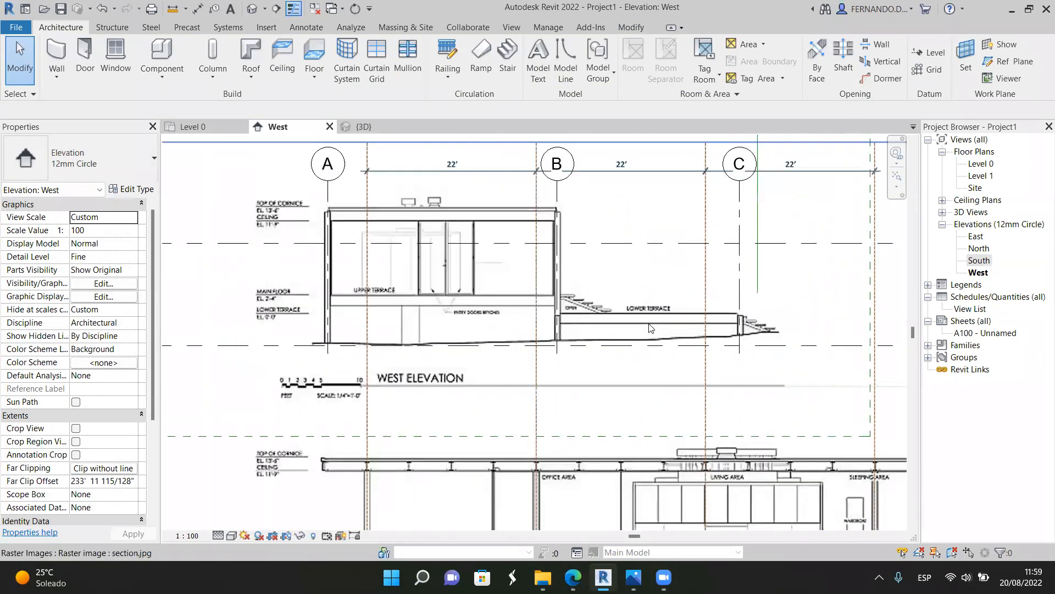
scroll(266, 324, up, 4)
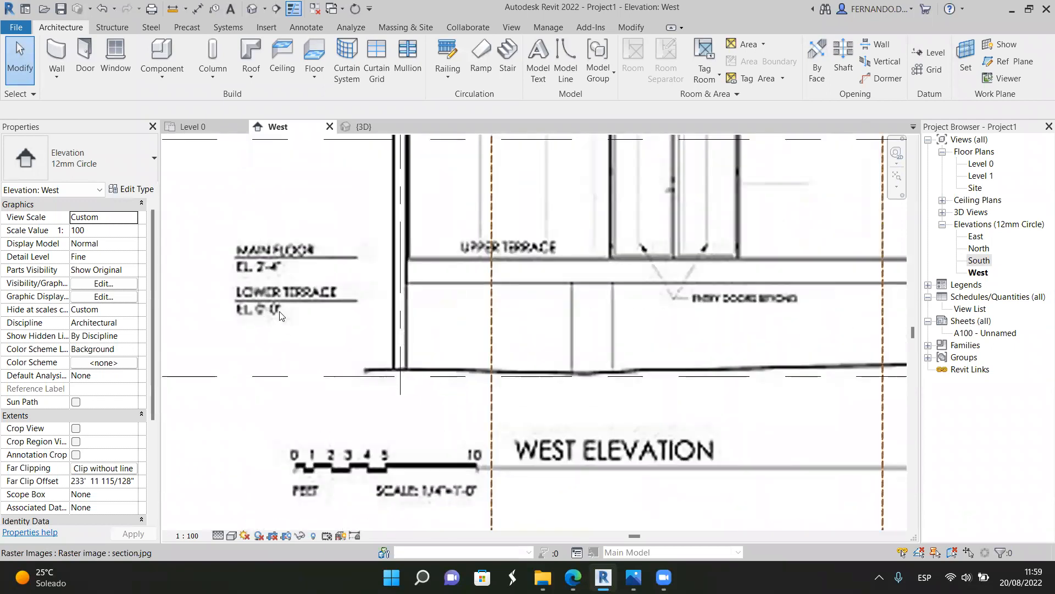
Move the section image straight down until the Lower Terrace line of its West Elevation drawing lies on Level 0
scroll(285, 313, down, 5)
click(601, 308)
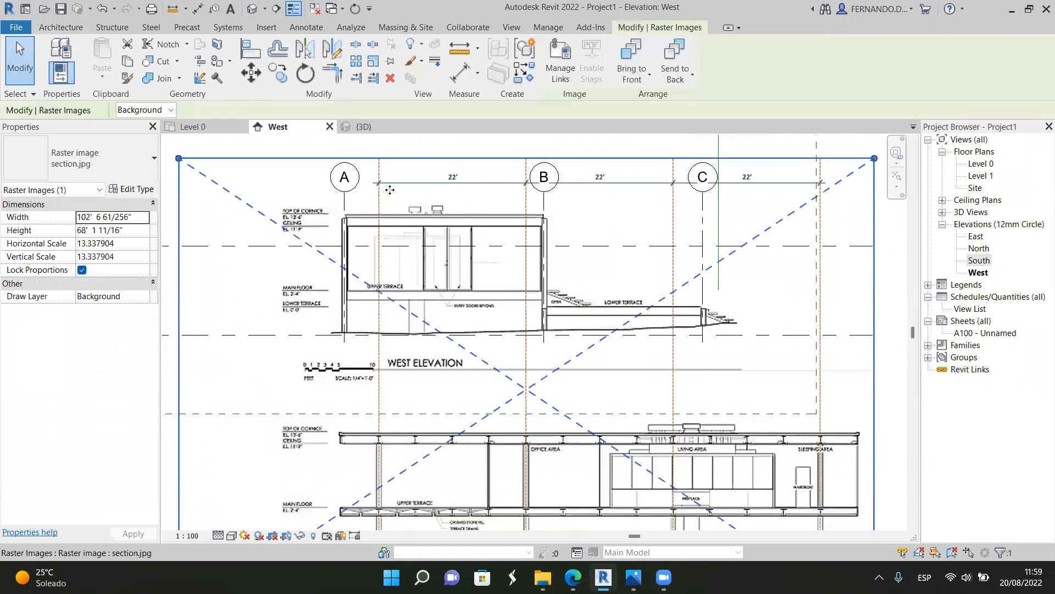
click(251, 77)
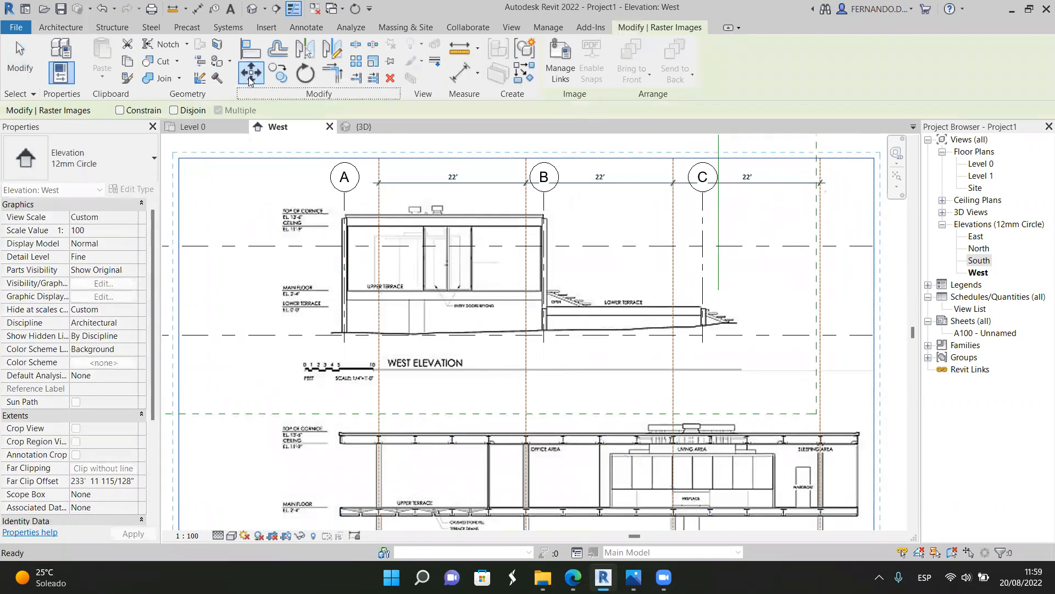
click(250, 77)
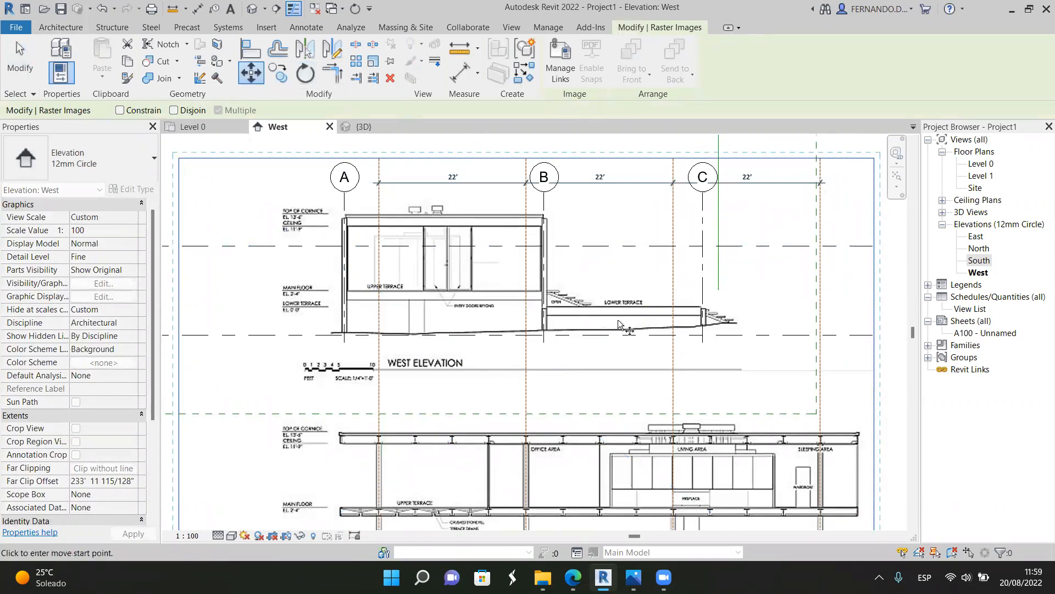
scroll(619, 324, up, 3)
click(629, 288)
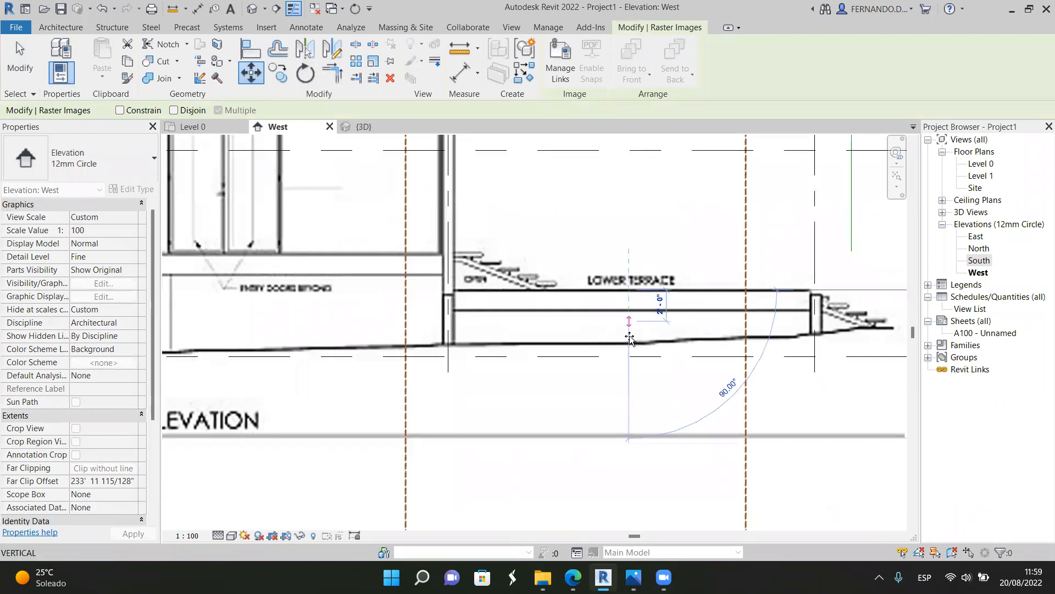
click(625, 366)
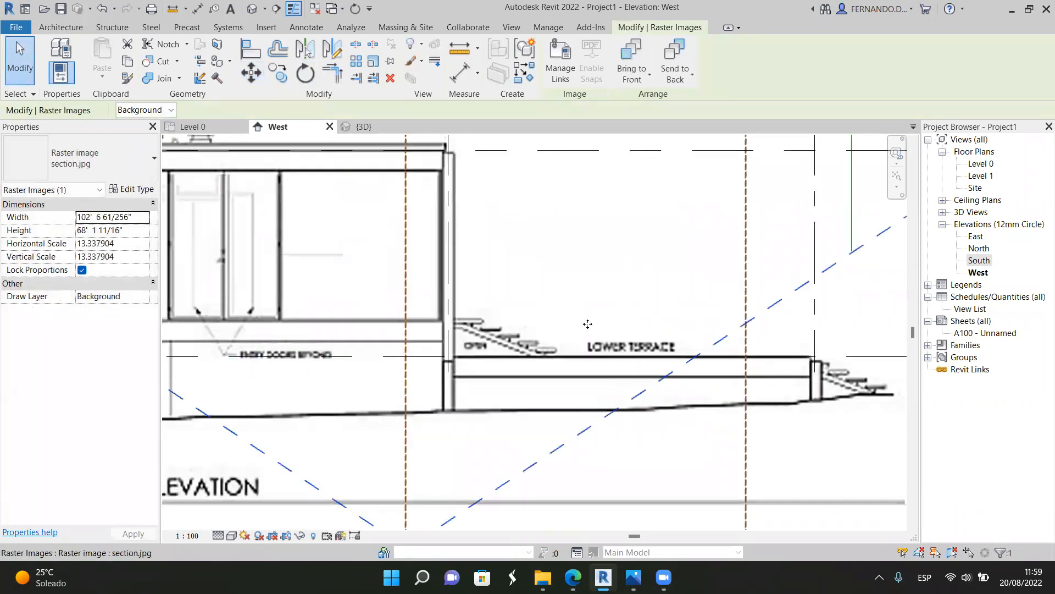
scroll(588, 324, down, 5)
key(Escape)
Check the alignment of the Lower Terrace line with Level 0 and of the columns with the grids
scroll(626, 351, up, 3)
scroll(626, 352, up, 6)
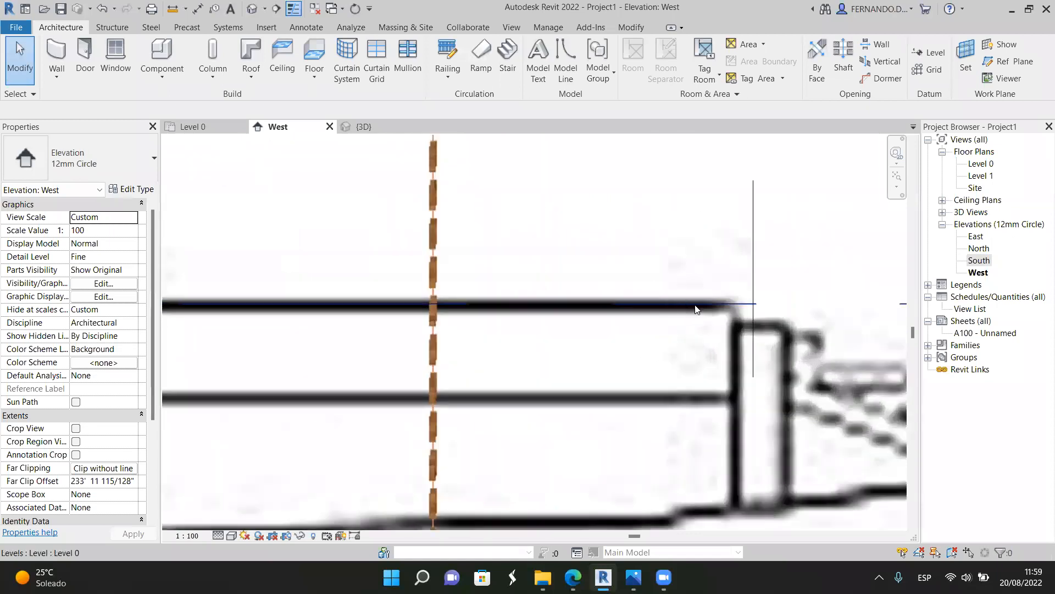
scroll(696, 310, down, 5)
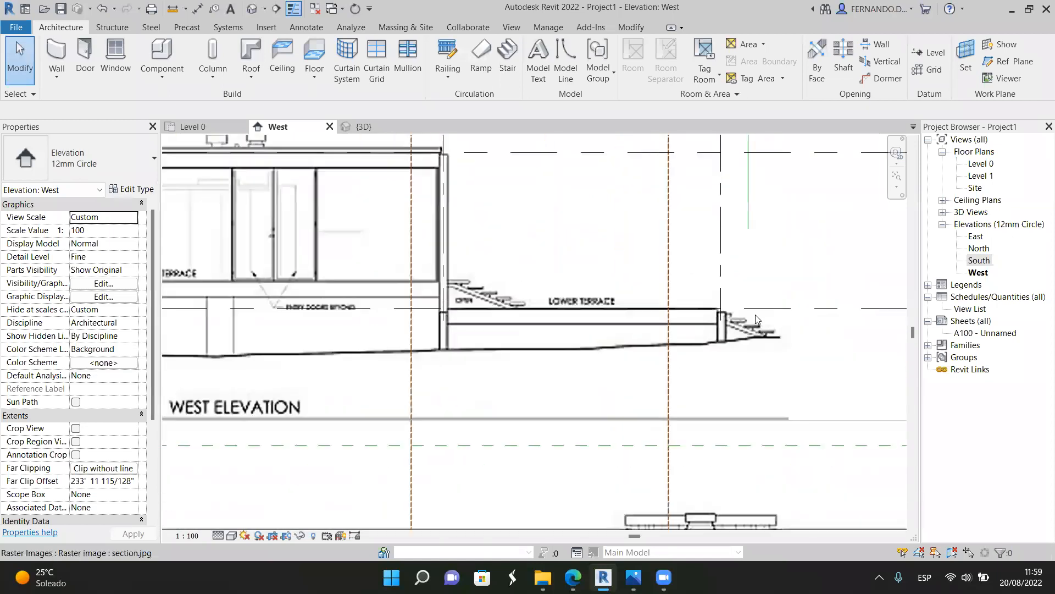
scroll(756, 319, down, 3)
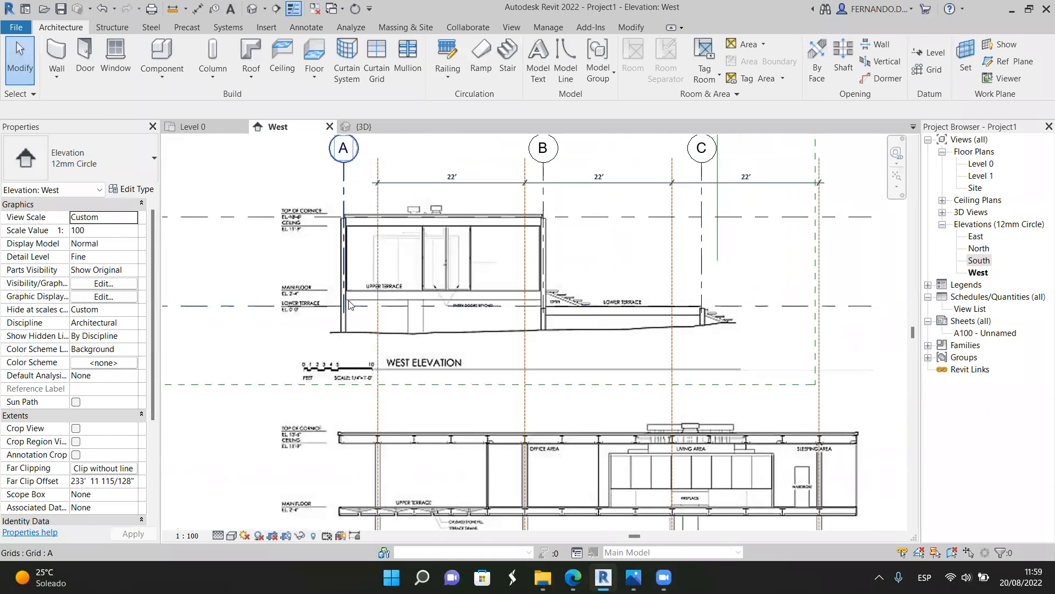
scroll(305, 297, up, 4)
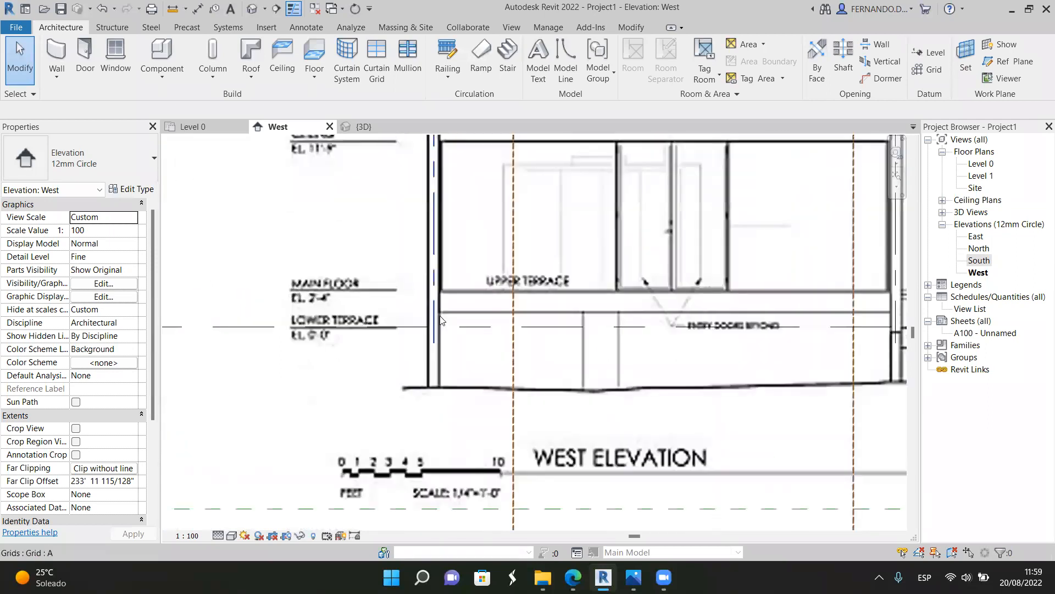
scroll(182, 337, down, 5)
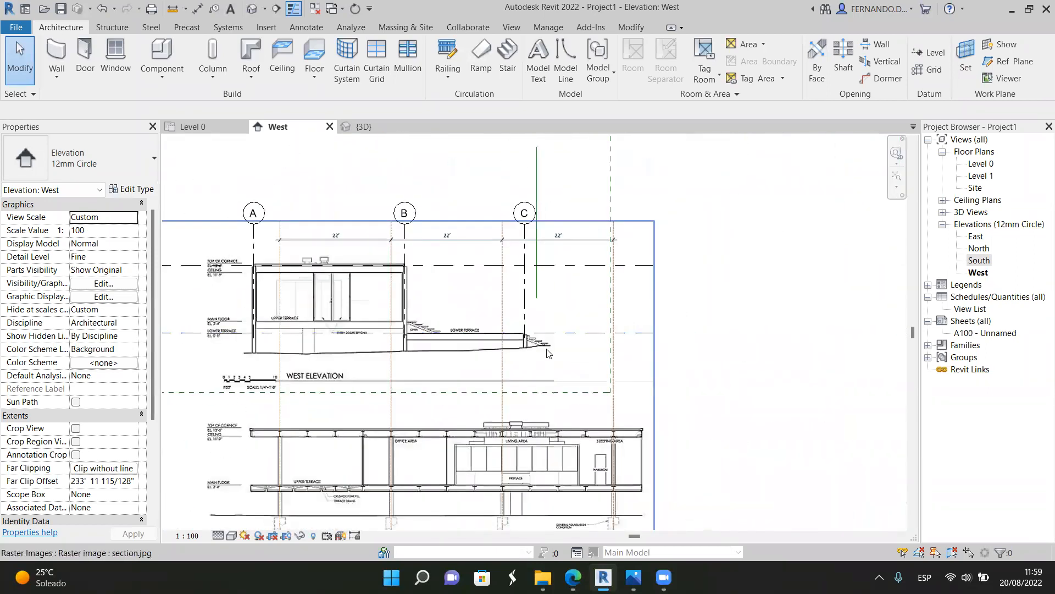
scroll(629, 349, down, 3)
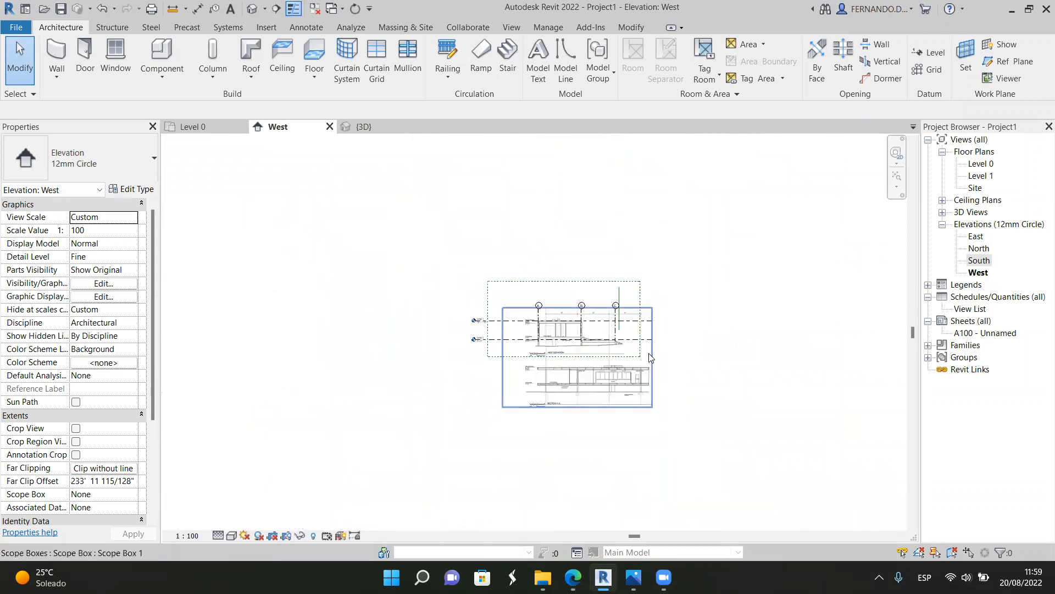
Copy Level 0 upward about 2' - 3" onto the Main Floor line of the West Elevation drawing
scroll(398, 336, up, 4)
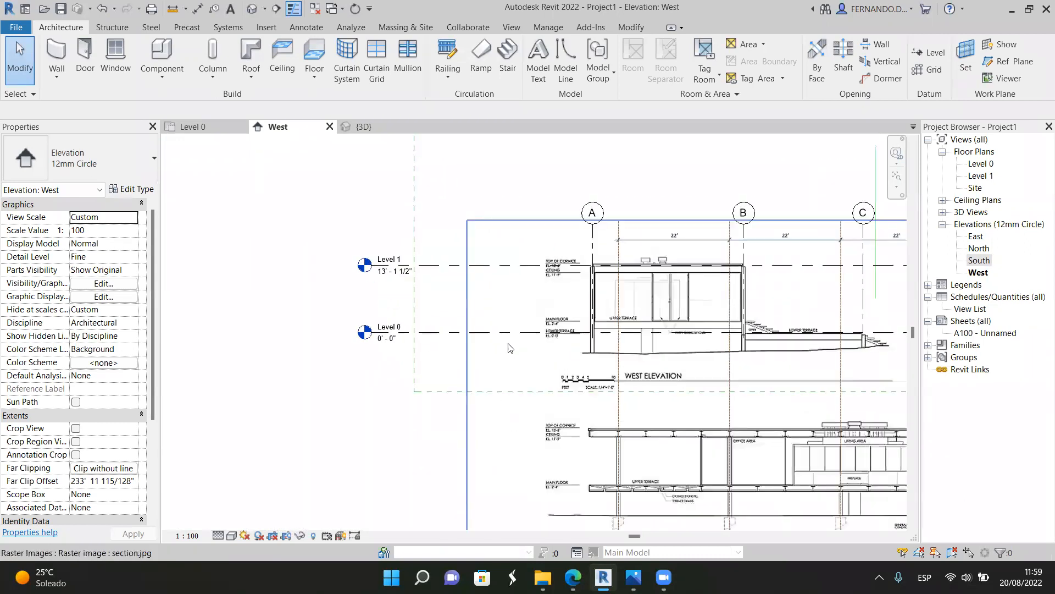
click(511, 332)
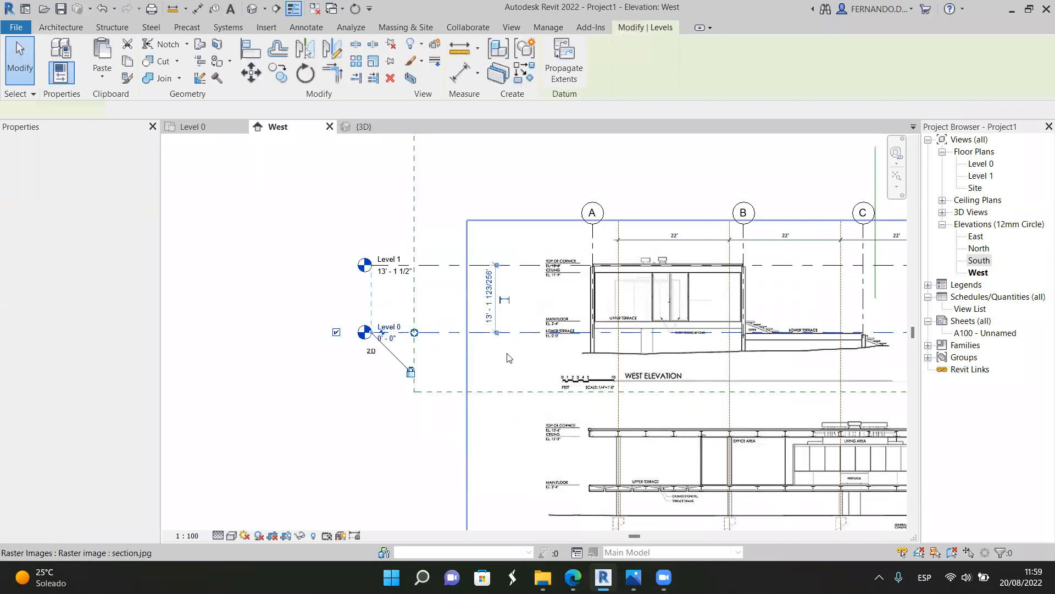
click(275, 75)
scroll(665, 348, up, 5)
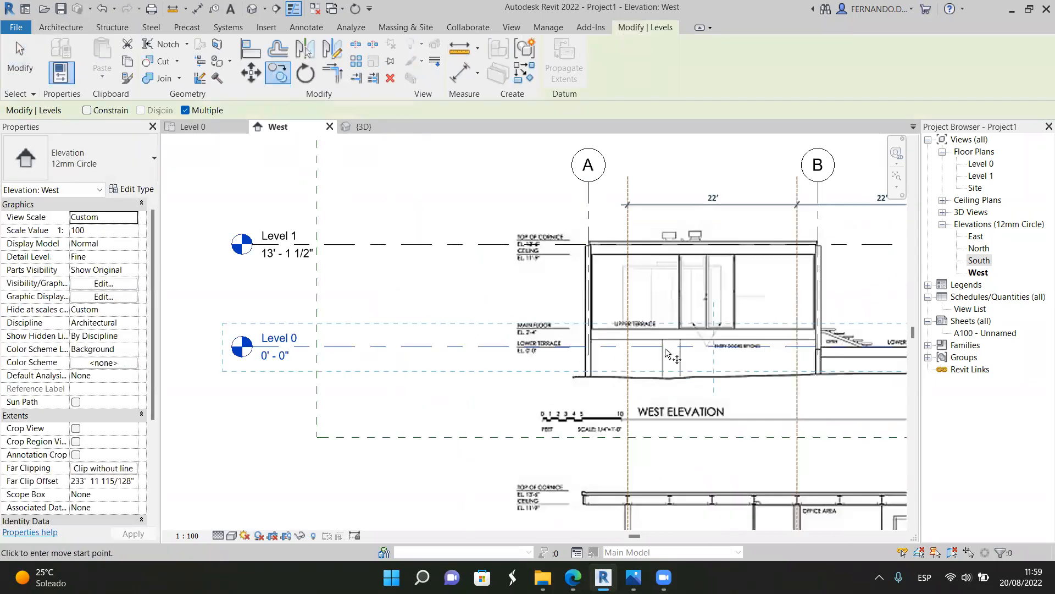
click(638, 349)
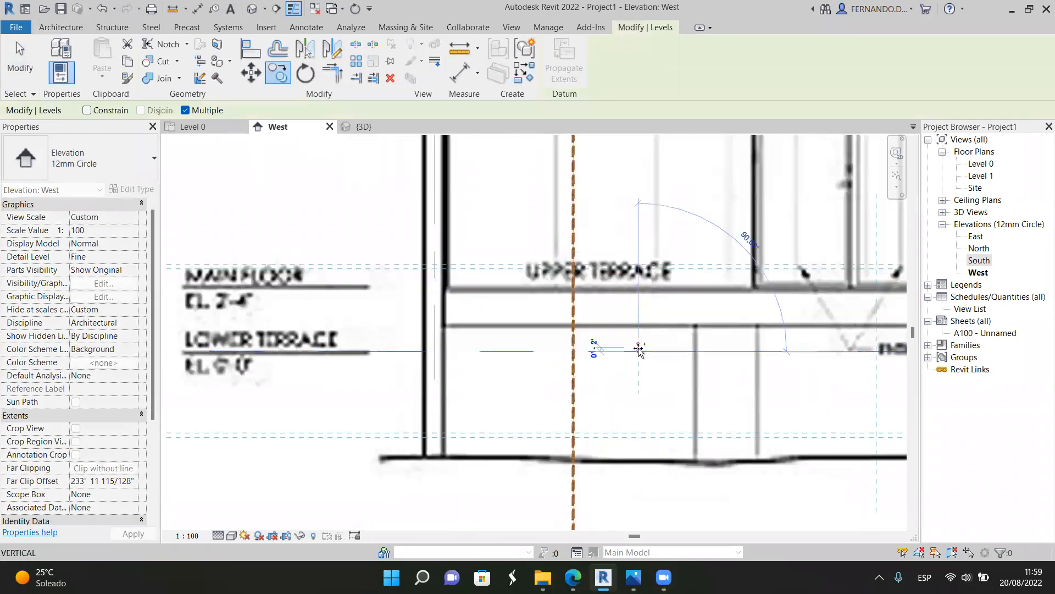
click(638, 291)
scroll(635, 300, down, 5)
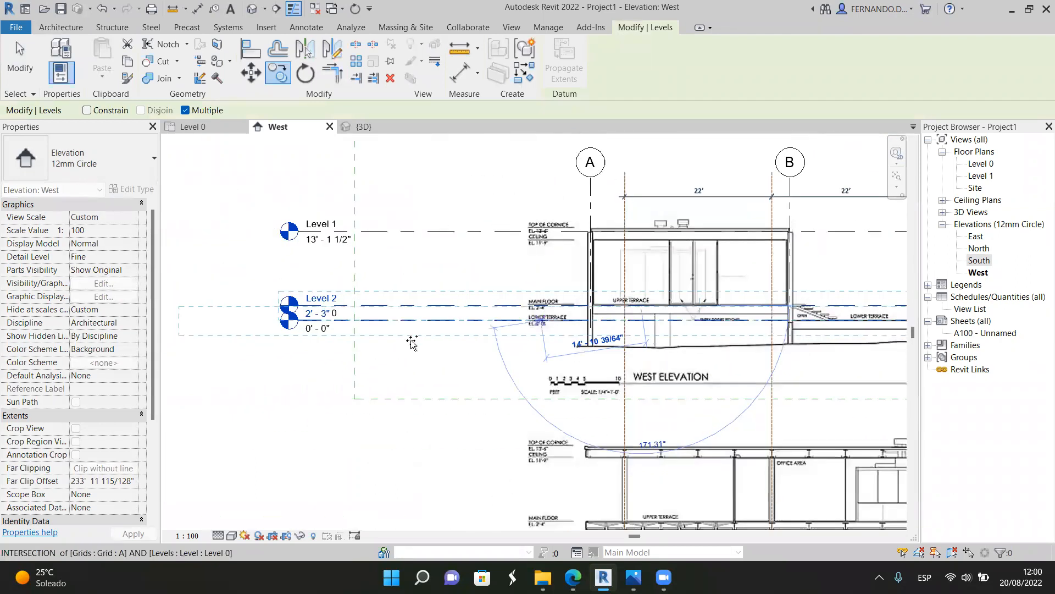
key(Escape)
key(Escape)
scroll(322, 305, up, 4)
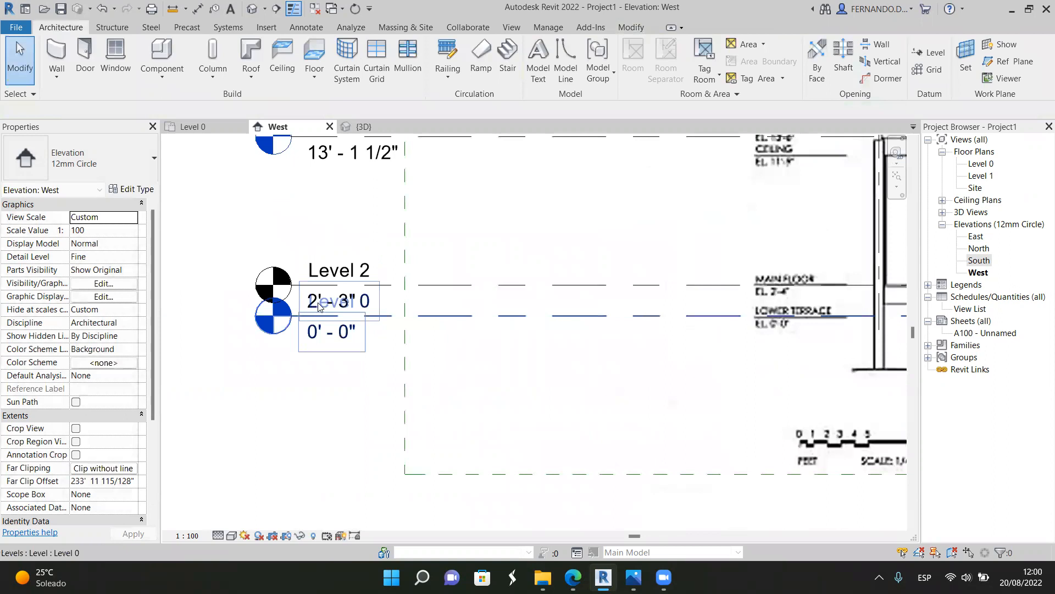
Set the elevation of Level 2, on the drawing's Main Floor line, to 2' 4"
scroll(795, 291, up, 6)
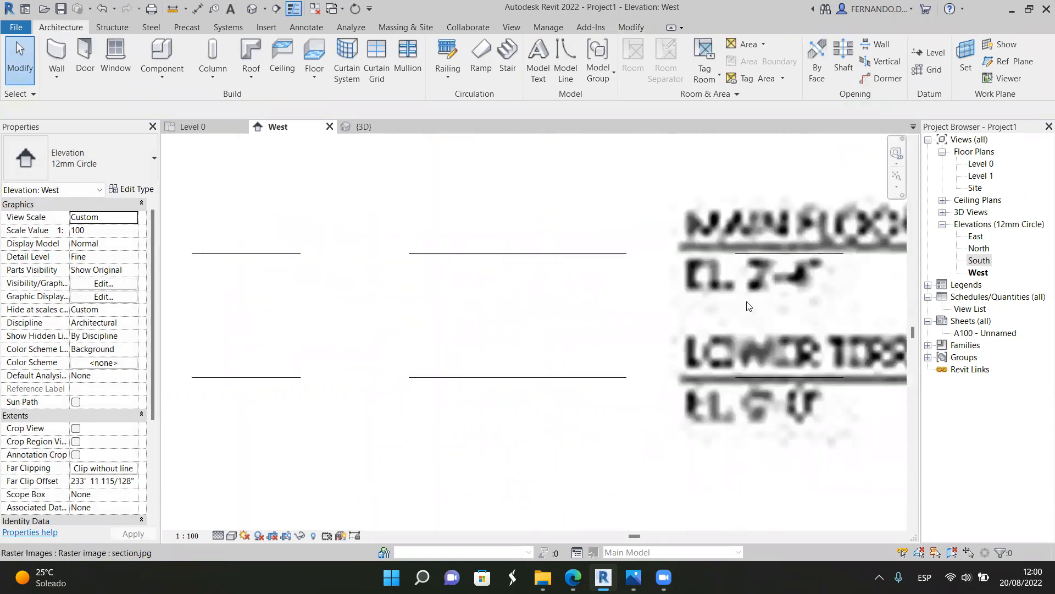
scroll(709, 338, down, 3)
scroll(708, 340, down, 3)
scroll(352, 311, down, 3)
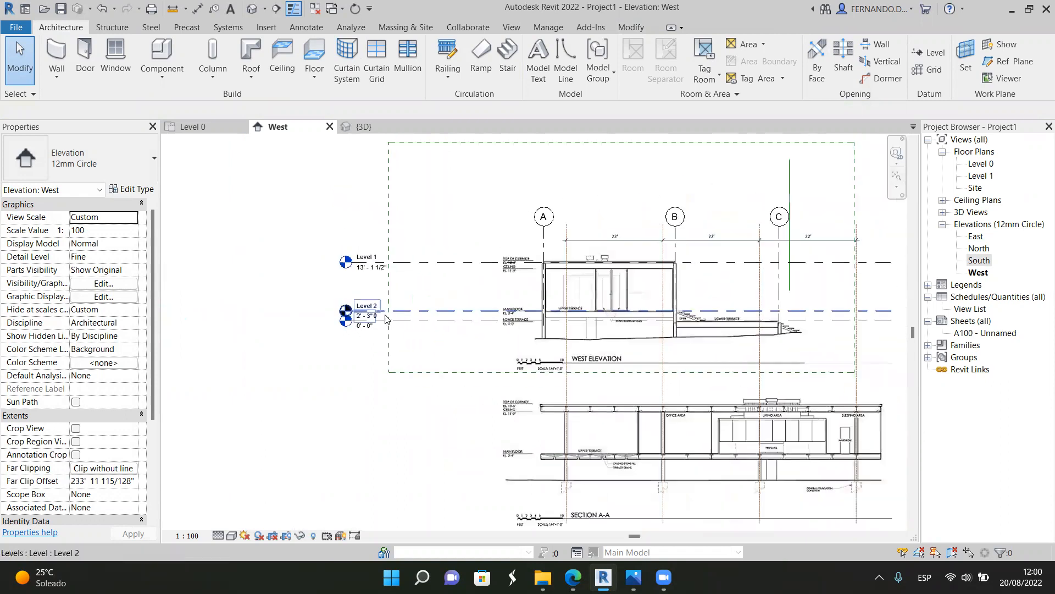
click(356, 310)
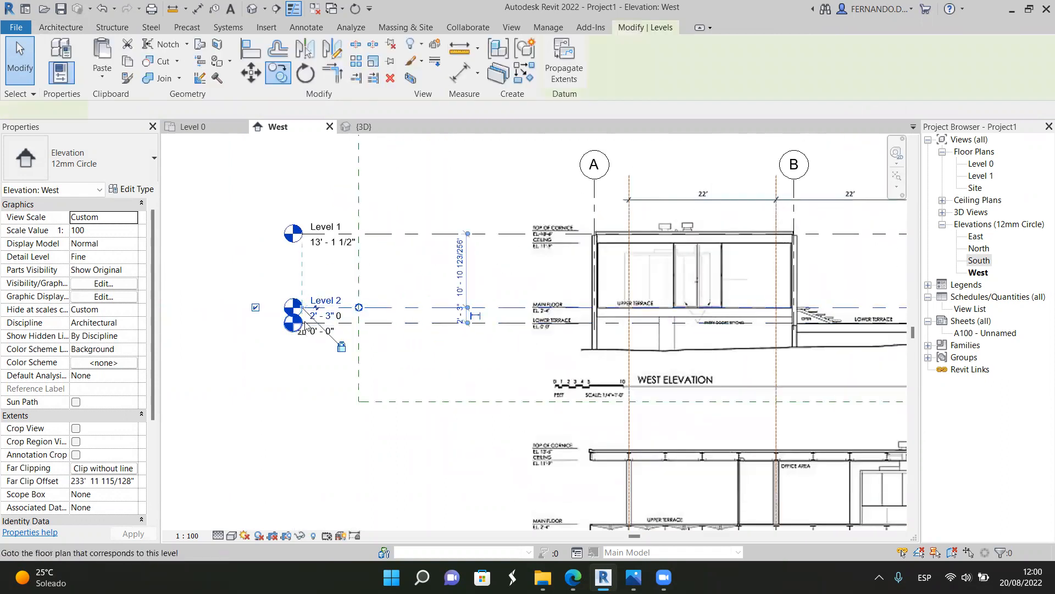
scroll(365, 316, up, 5)
scroll(331, 323, up, 2)
click(356, 303)
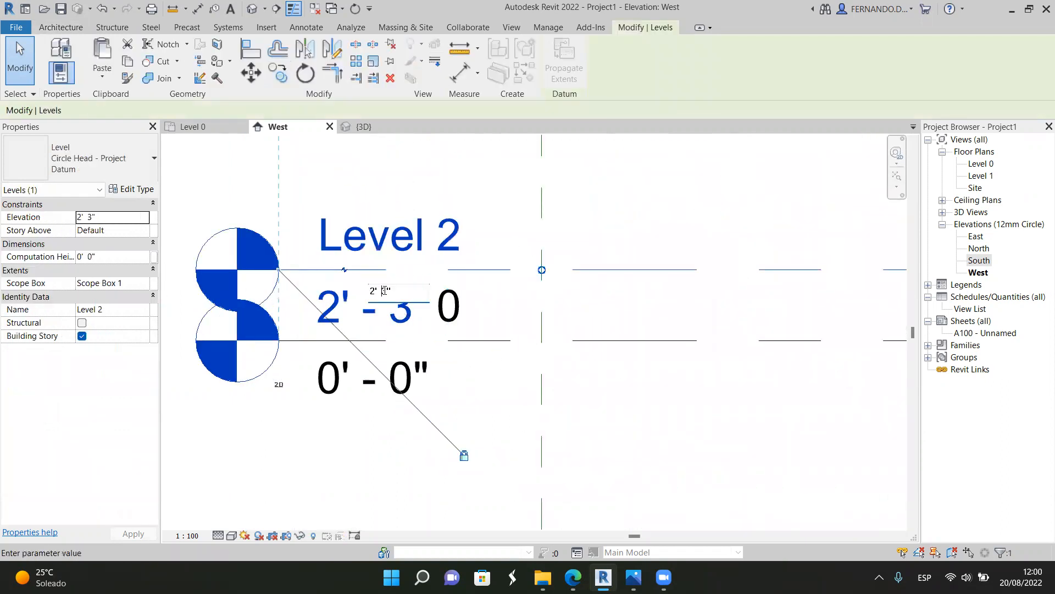
text(2' 4")
key(Return)
scroll(459, 360, down, 2)
key(Escape)
scroll(393, 330, down, 4)
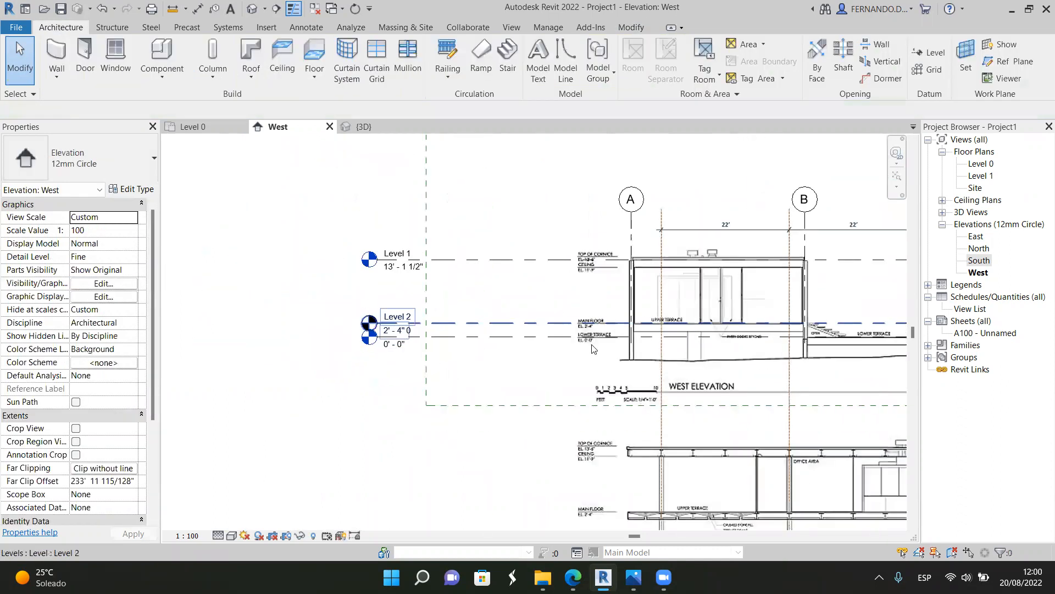
Set the elevation of Level 1 to 13' 6" to match the Top of Cornice label
scroll(605, 351, up, 2)
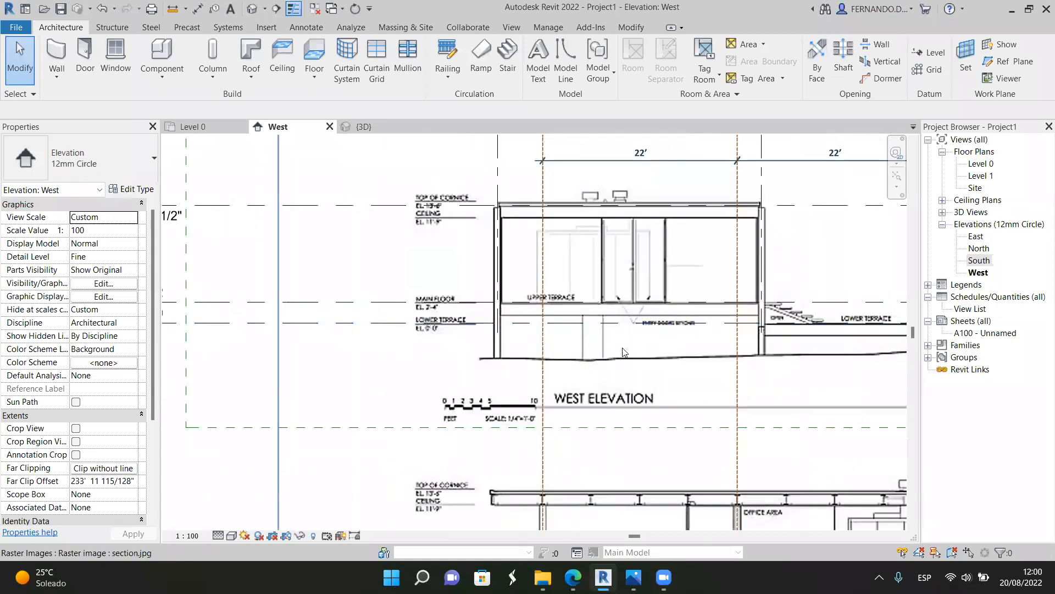
scroll(346, 230, up, 5)
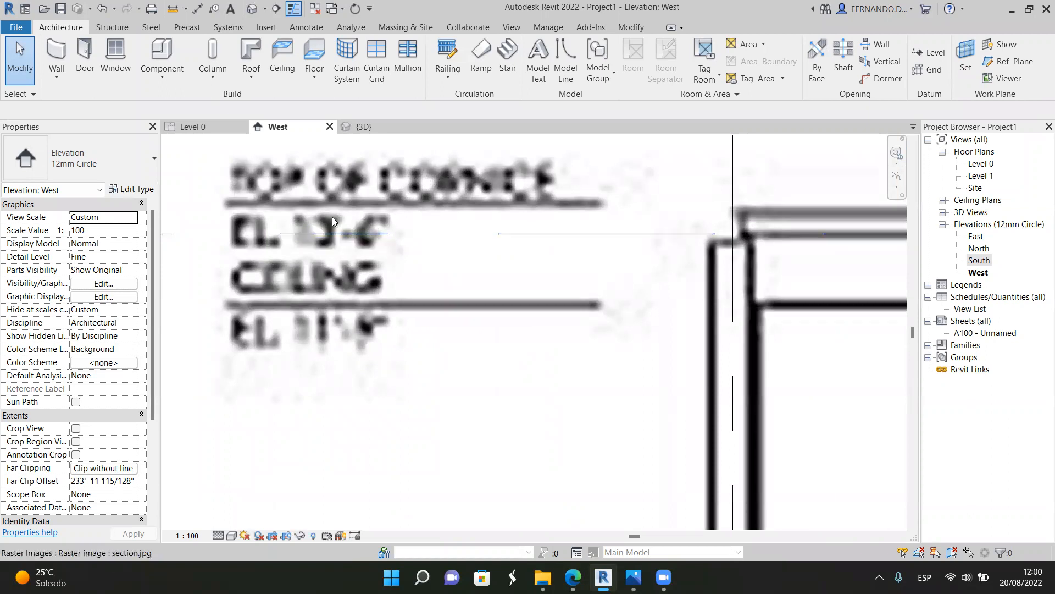
scroll(504, 271, down, 4)
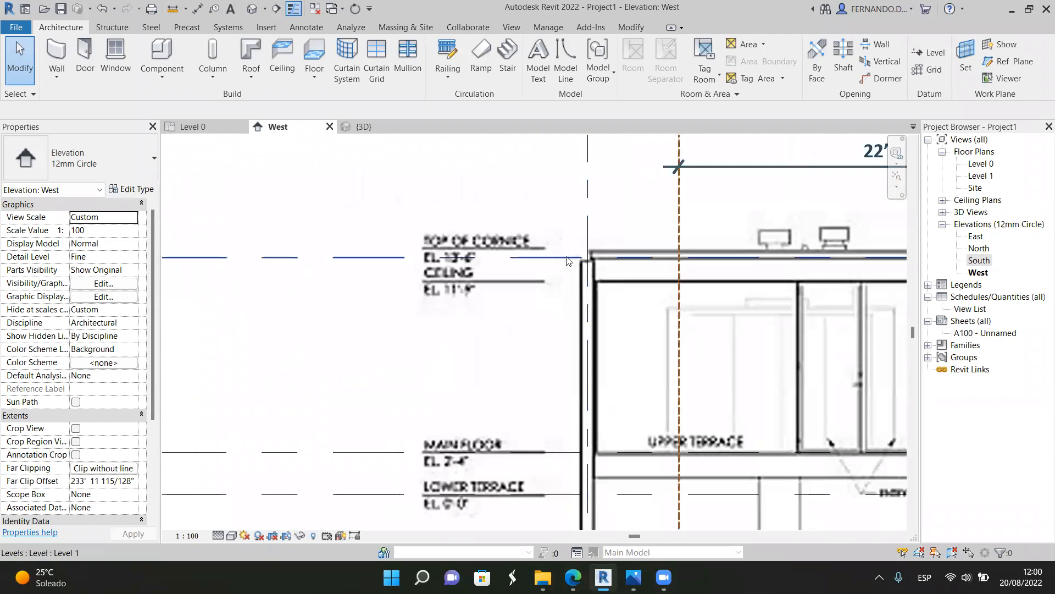
click(568, 258)
scroll(736, 299, down, 3)
scroll(362, 289, up, 5)
click(372, 314)
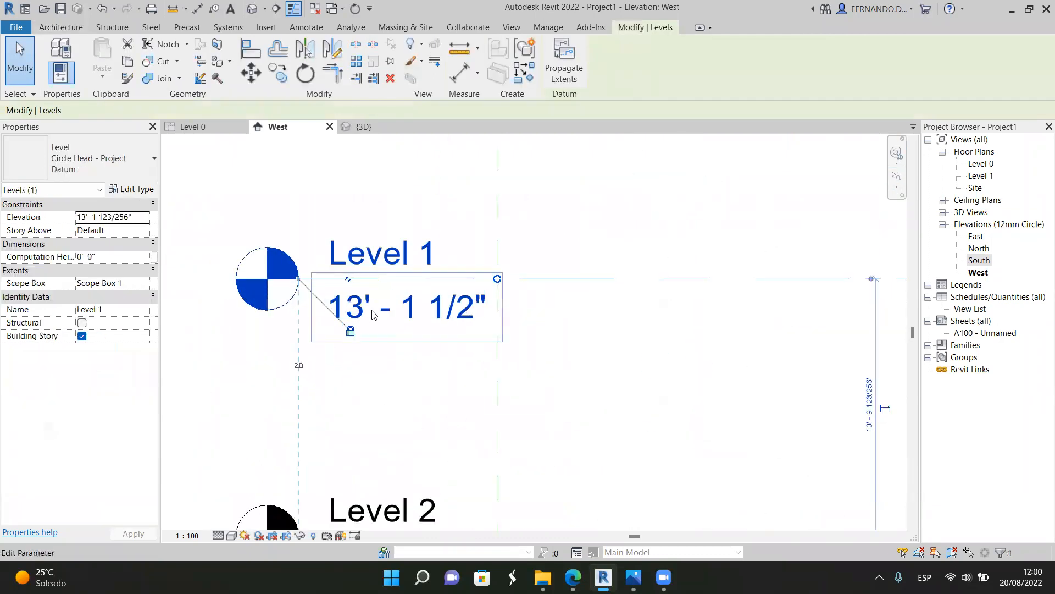
click(408, 311)
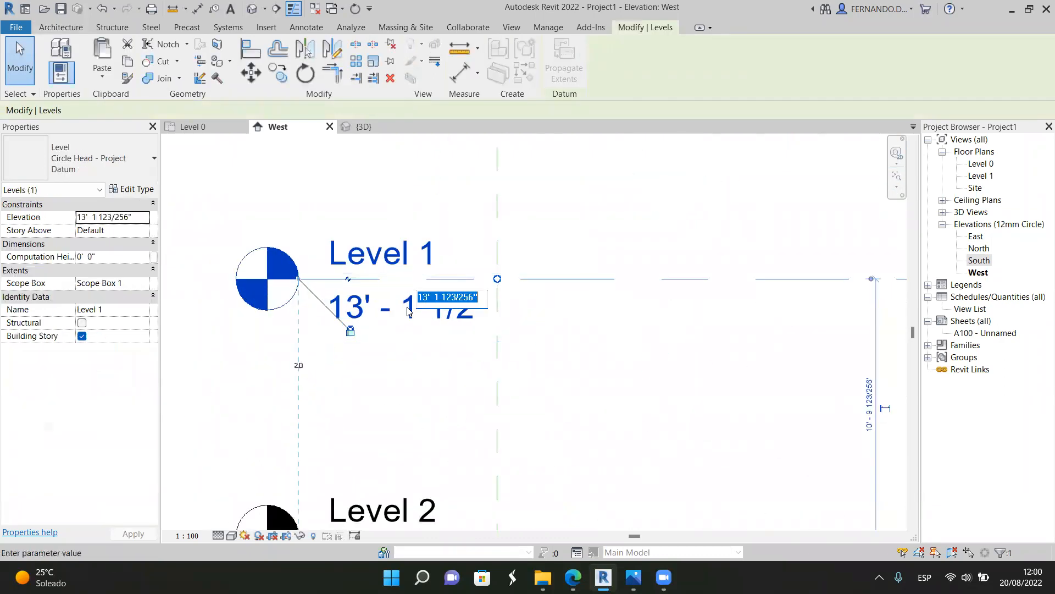
click(440, 296)
key(BackSpace)
key(Return)
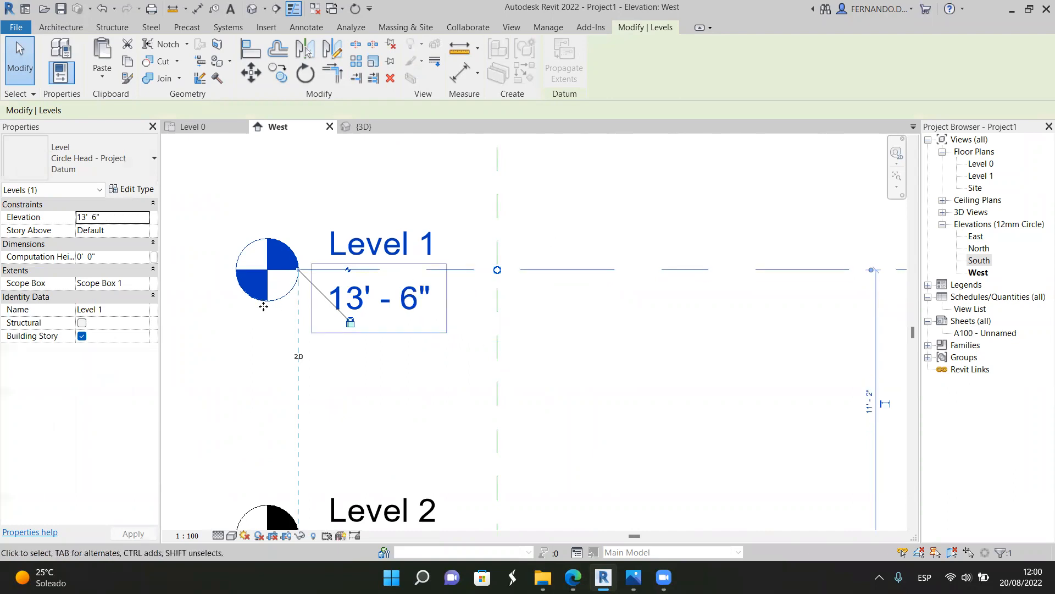
scroll(276, 302, down, 5)
Examine how the levels fit the Top of Cornice, Main Floor and Lower Terrace lines and the floor slabs of the West Elevation drawing
click(669, 322)
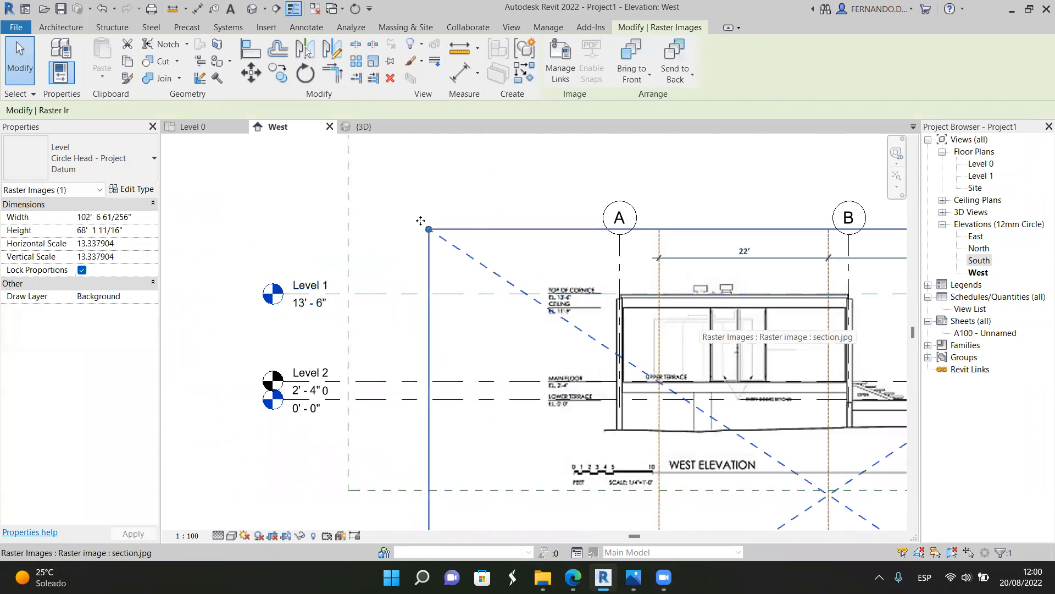
scroll(274, 215, down, 3)
key(Escape)
scroll(583, 309, up, 4)
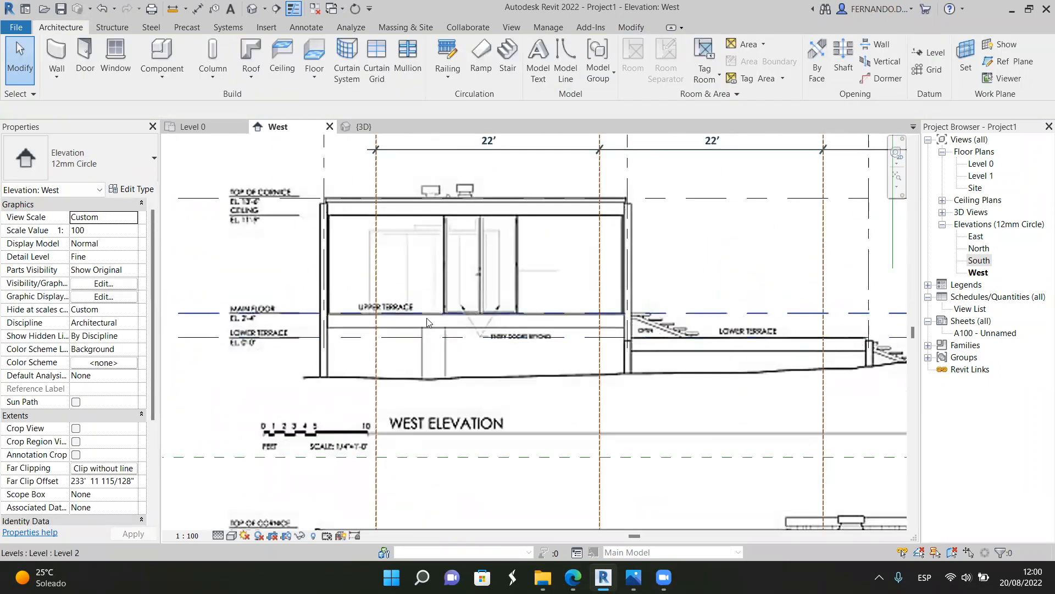
scroll(340, 318, up, 2)
scroll(347, 320, down, 2)
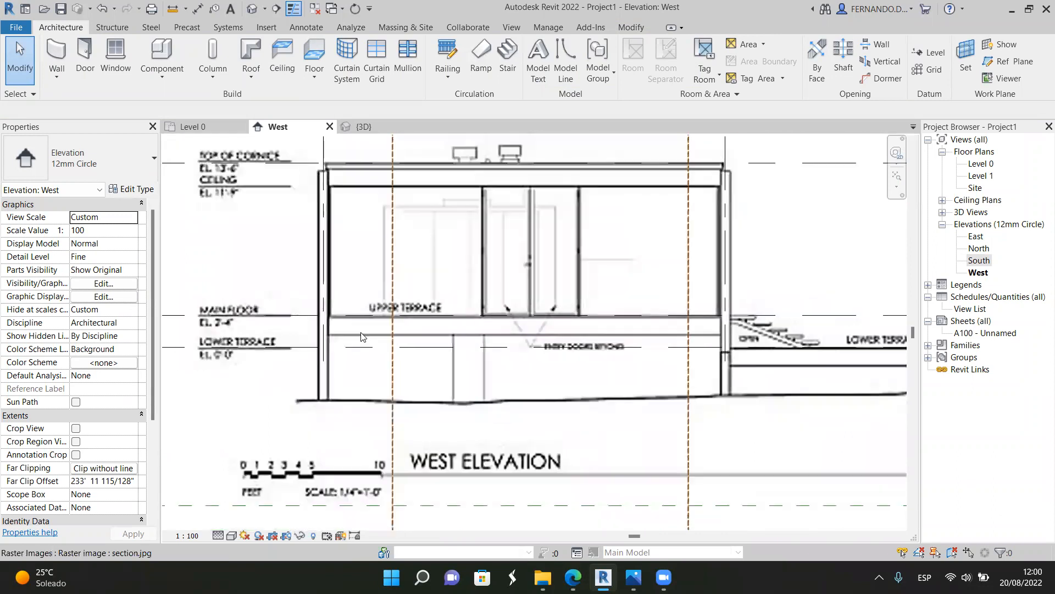
scroll(369, 328, up, 1)
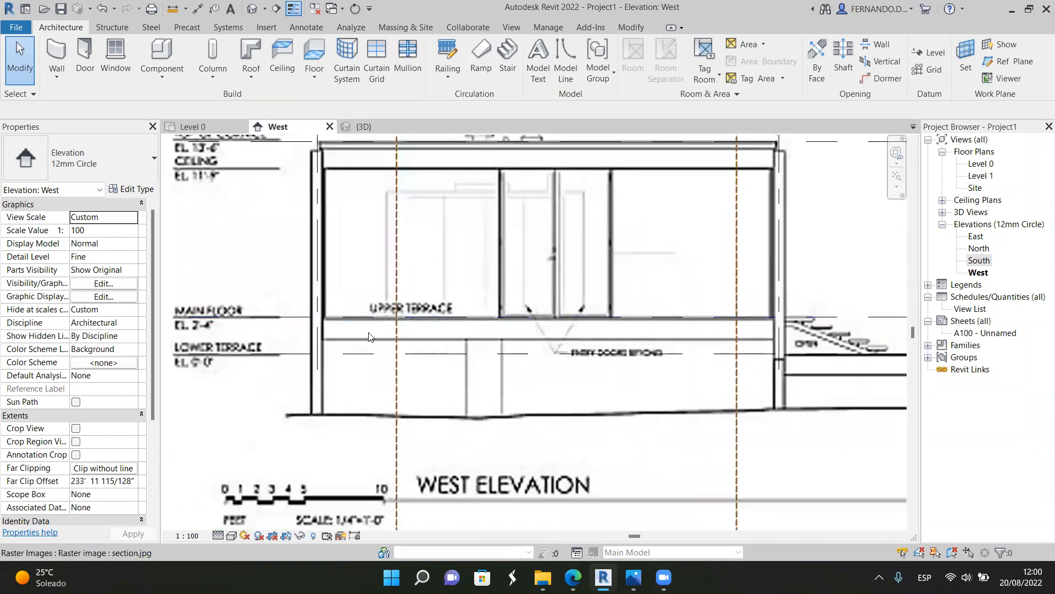
scroll(367, 328, down, 1)
scroll(775, 351, up, 1)
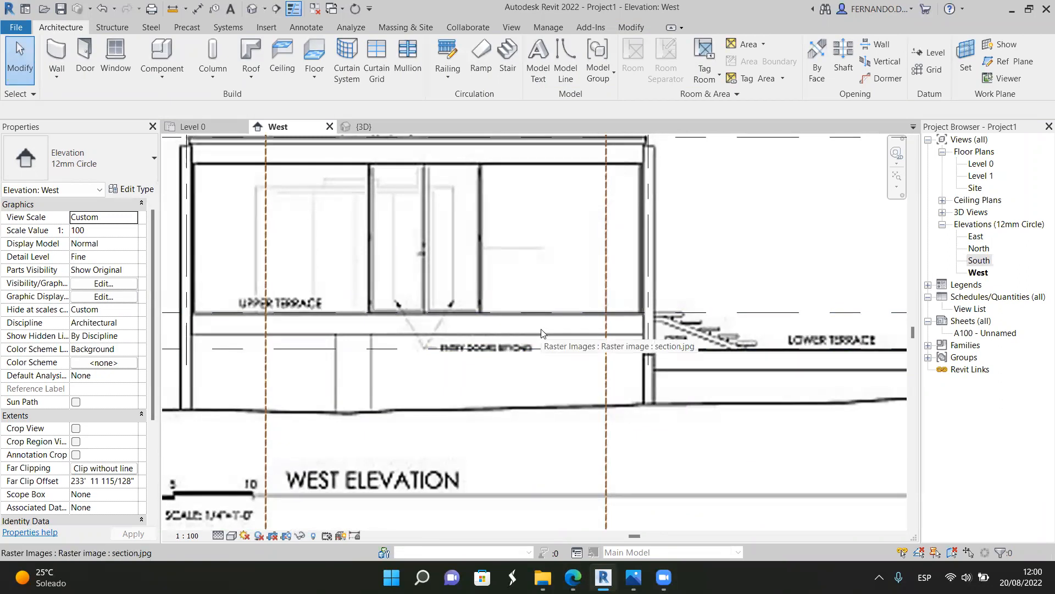
scroll(543, 334, down, 1)
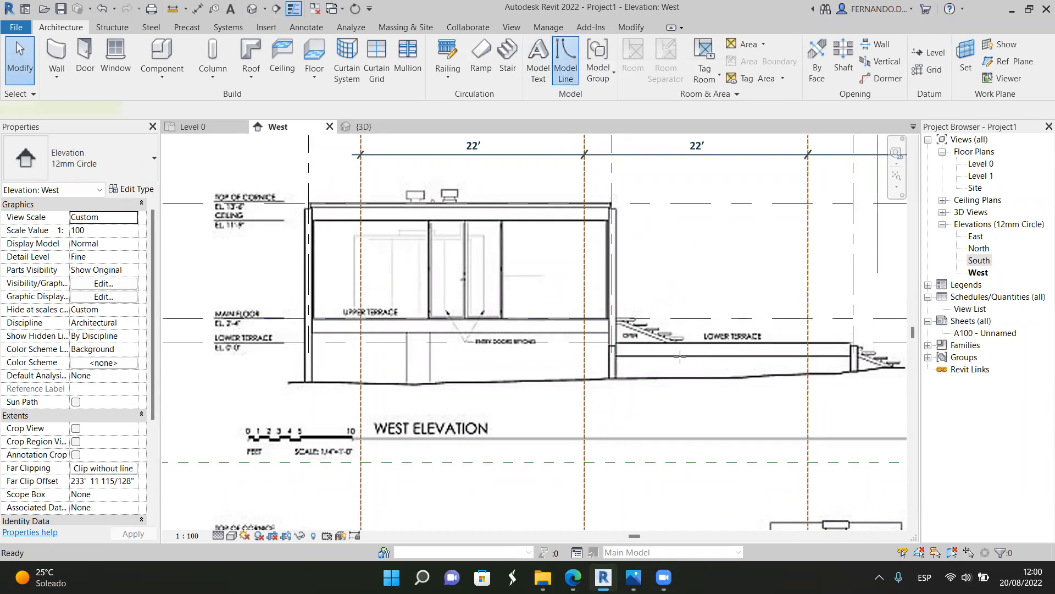
click(566, 57)
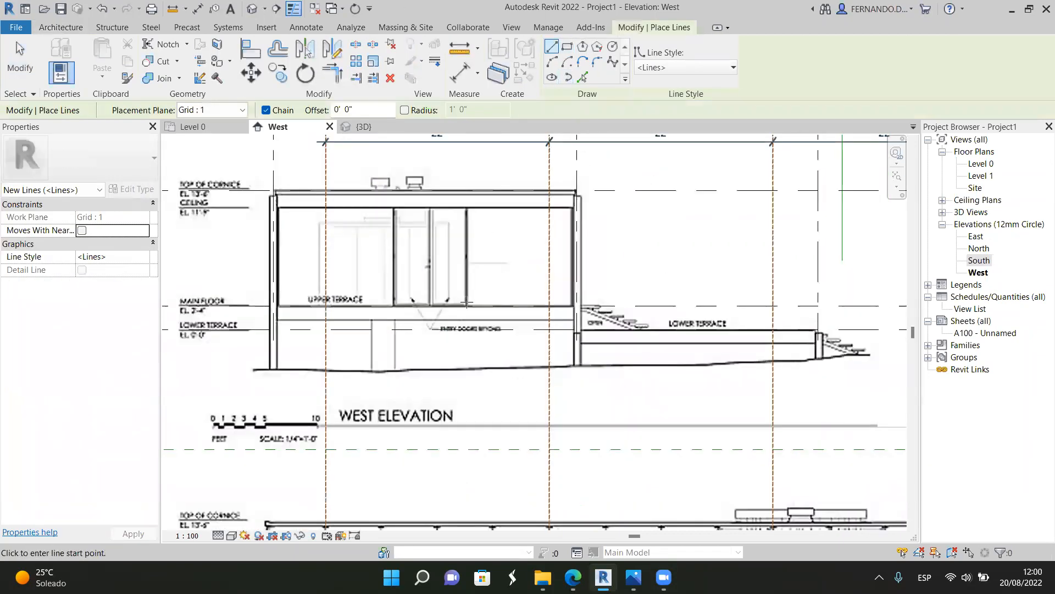
key(Escape)
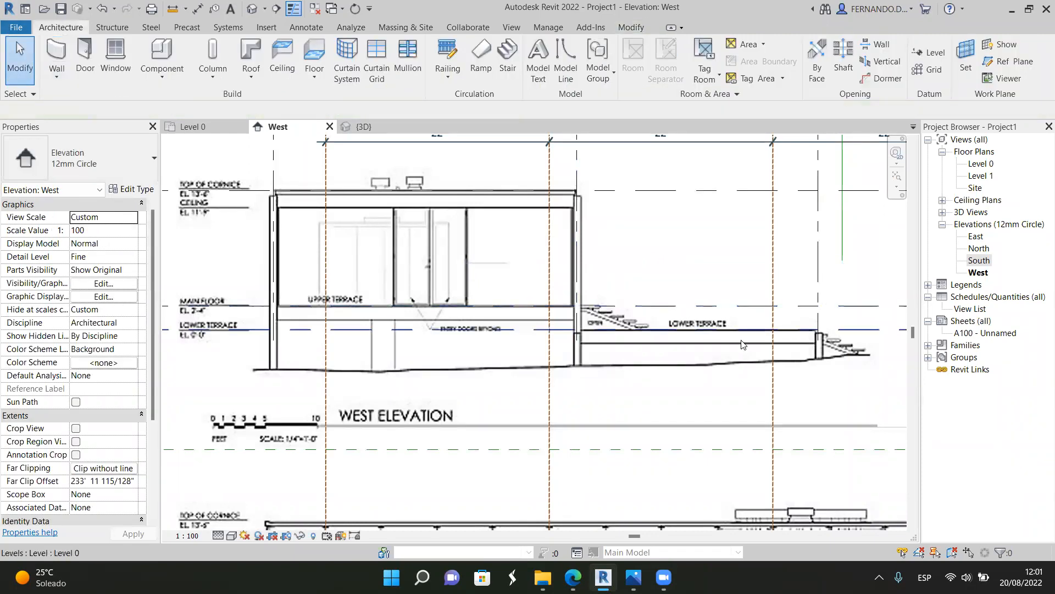
Copy Level 0 downward about 1' - 6" to the underside of the Lower Terrace slab in the West Elevation drawing
scroll(714, 327, down, 3)
scroll(709, 334, up, 3)
click(708, 329)
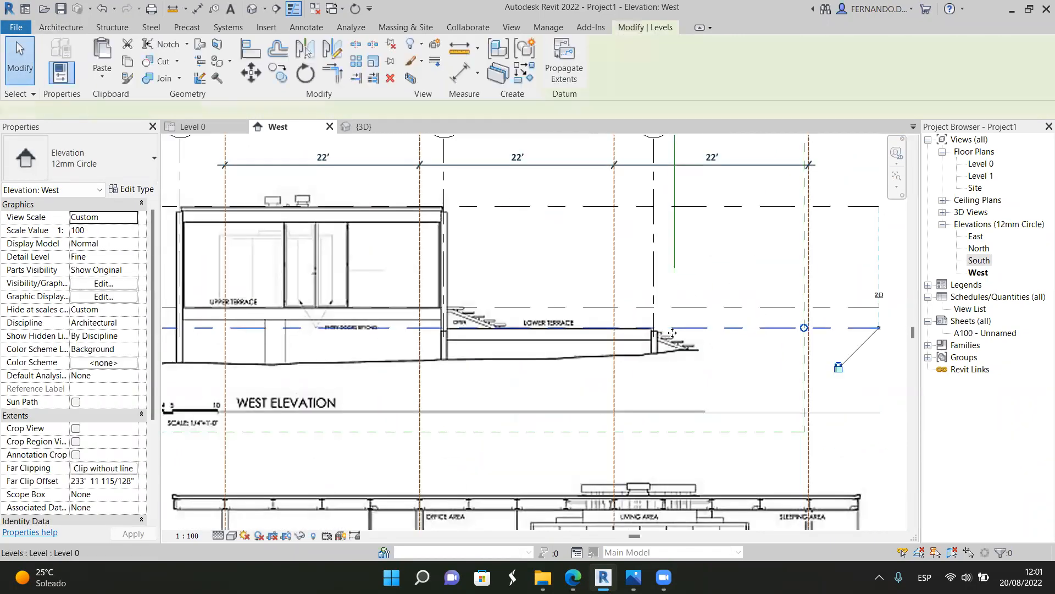
key(m)
key(v)
scroll(613, 359, up, 3)
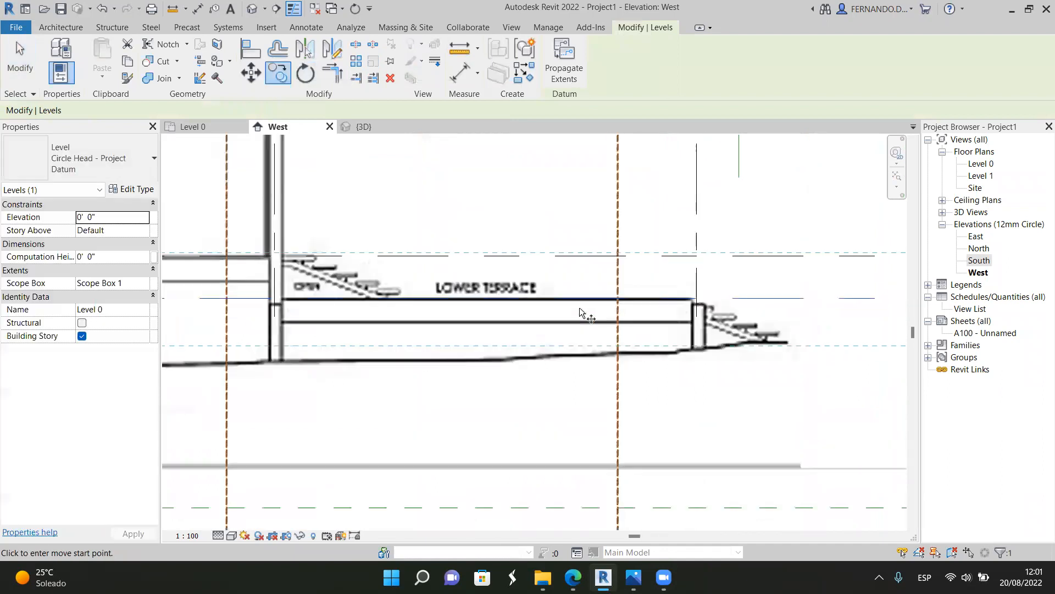
click(577, 299)
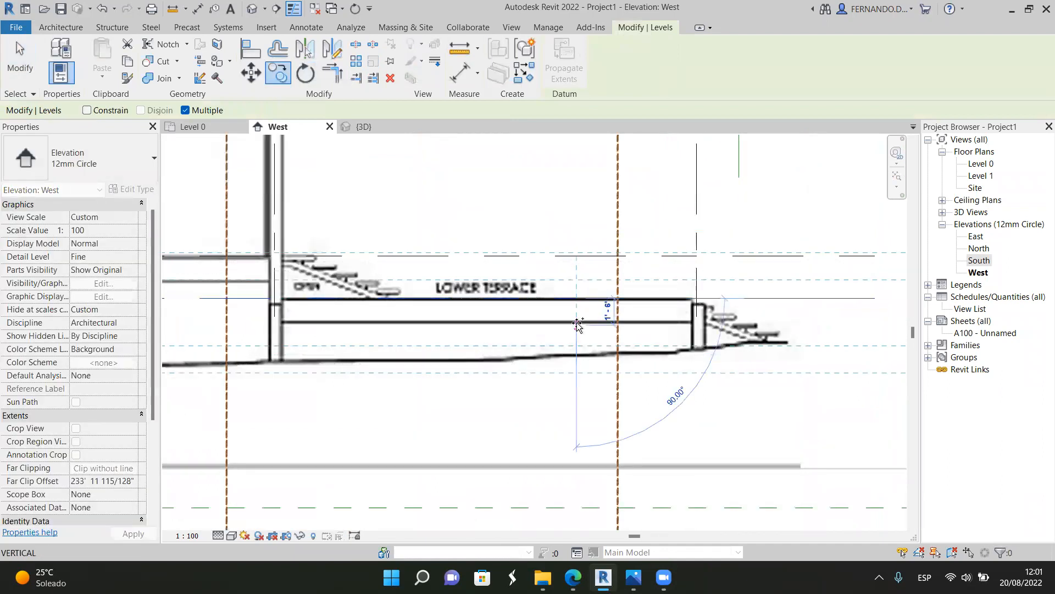
scroll(544, 344, up, 3)
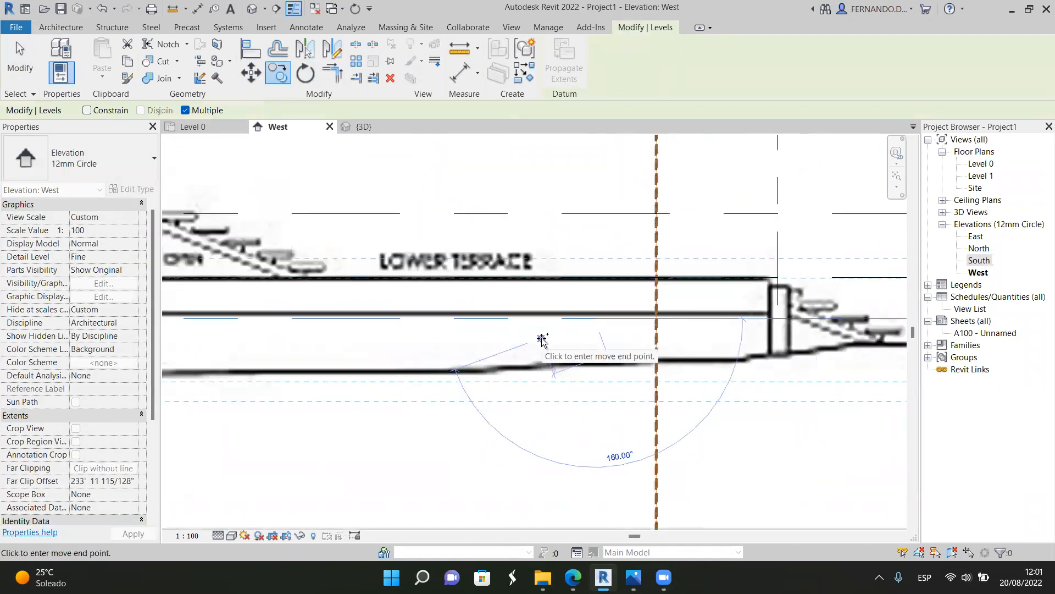
scroll(671, 327, down, 4)
key(Escape)
key(Escape)
scroll(609, 332, down, 5)
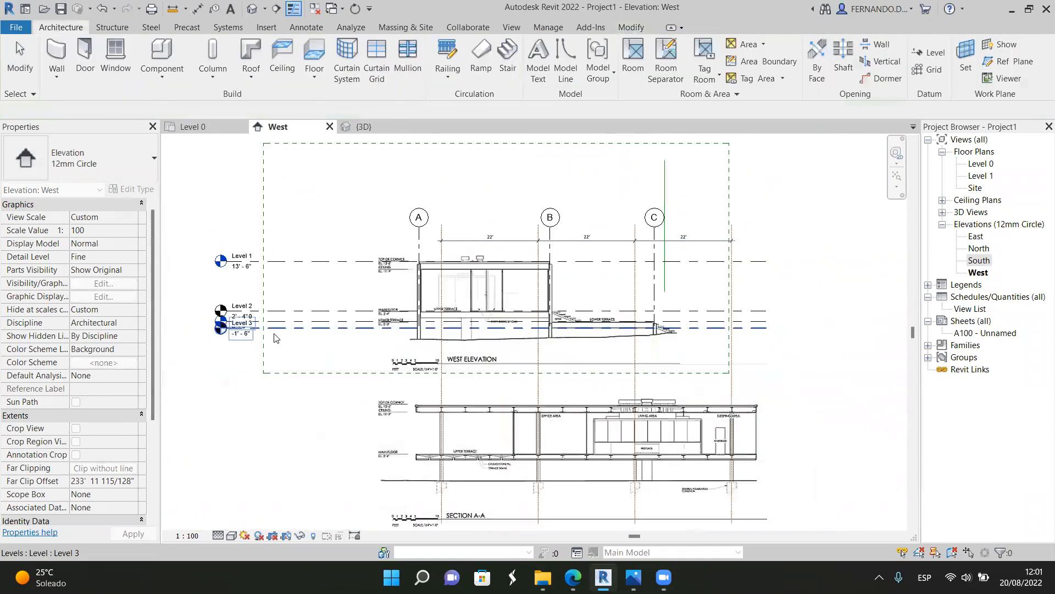
Set the elevation of Level 3, below the Lower Terrace, to -1' 5"
scroll(261, 338, up, 2)
scroll(240, 346, up, 3)
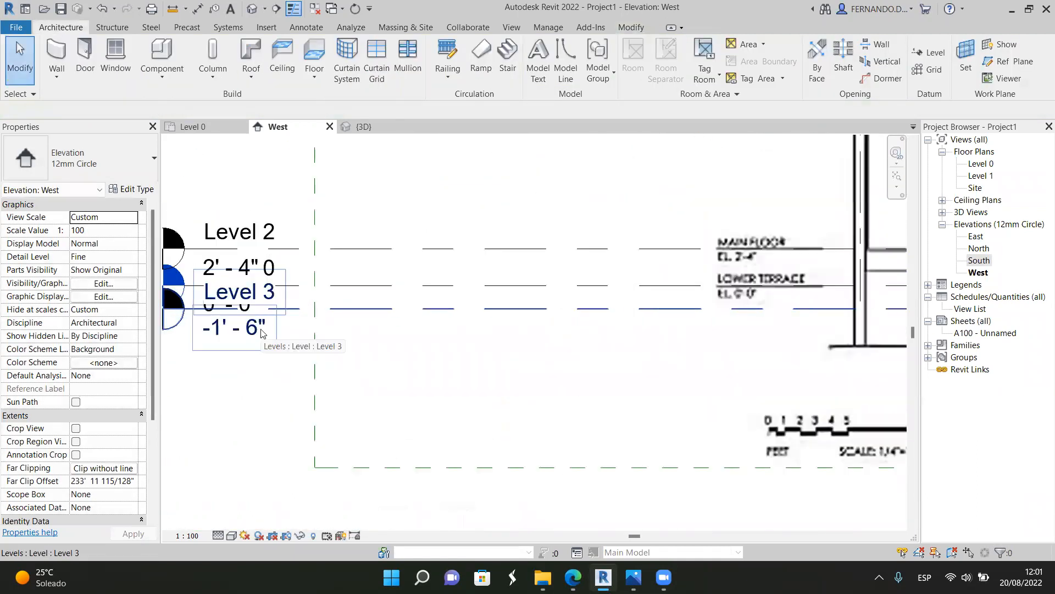
click(250, 333)
click(229, 325)
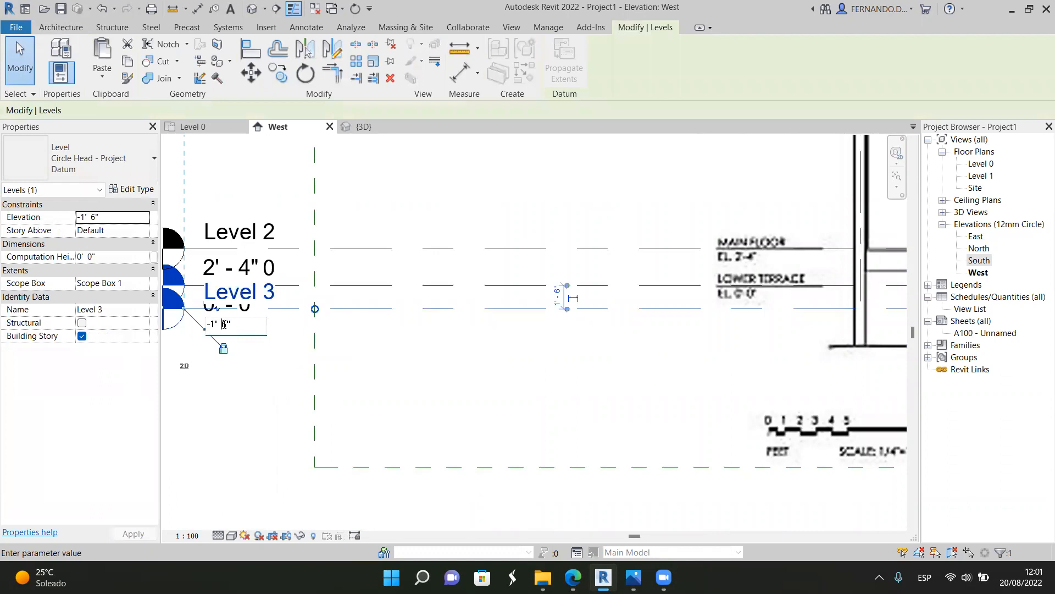
text(-1' 5")
key(Return)
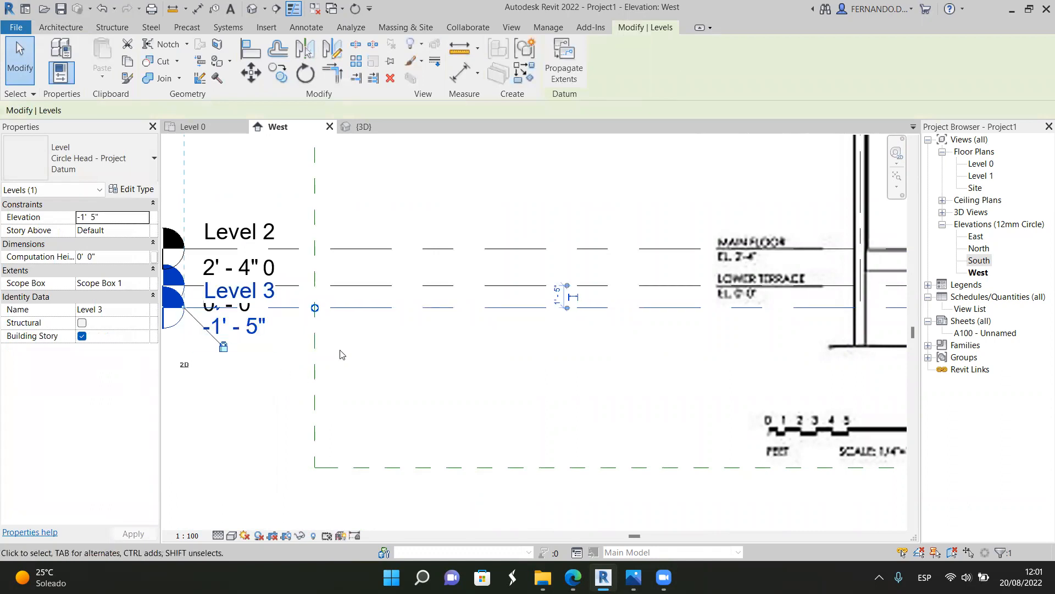
Compare Level 3 with the underside of the Lower Terrace slab and set its elevation to -1' 4"
scroll(341, 354, down, 4)
click(804, 348)
scroll(781, 319, up, 6)
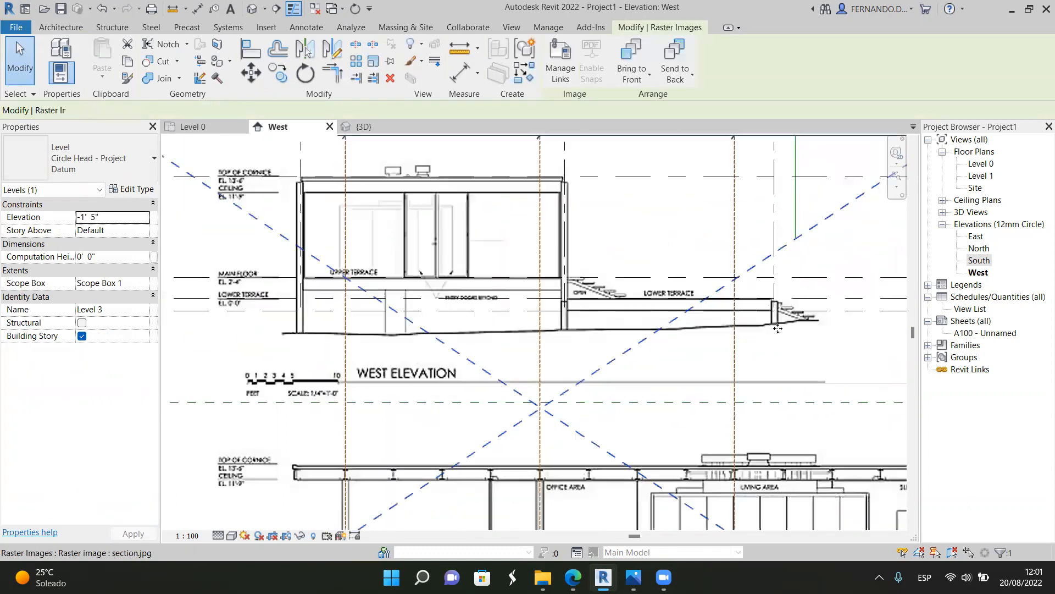
scroll(708, 276, down, 6)
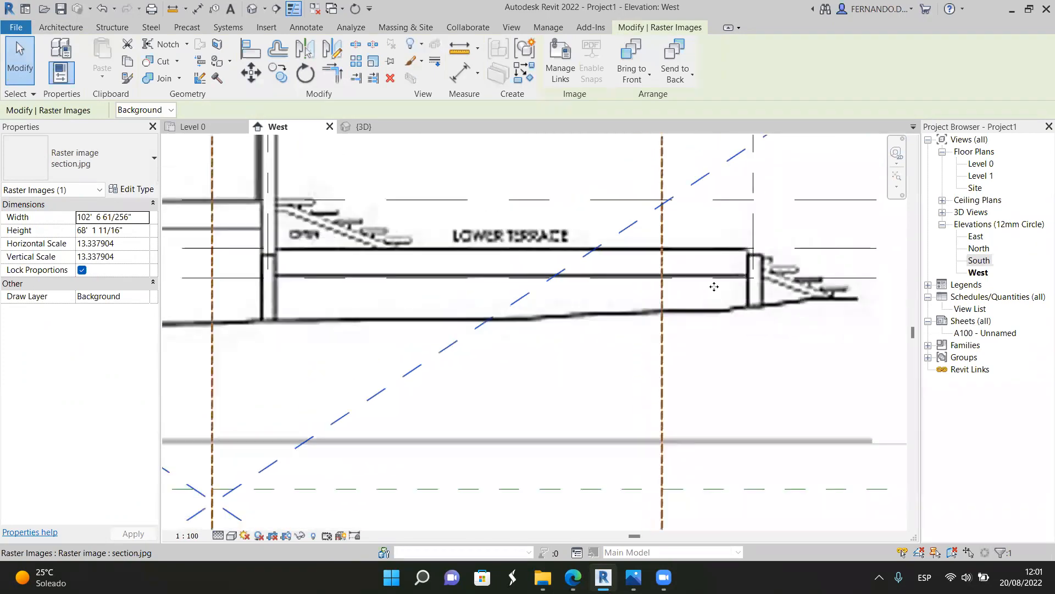
scroll(291, 315, up, 2)
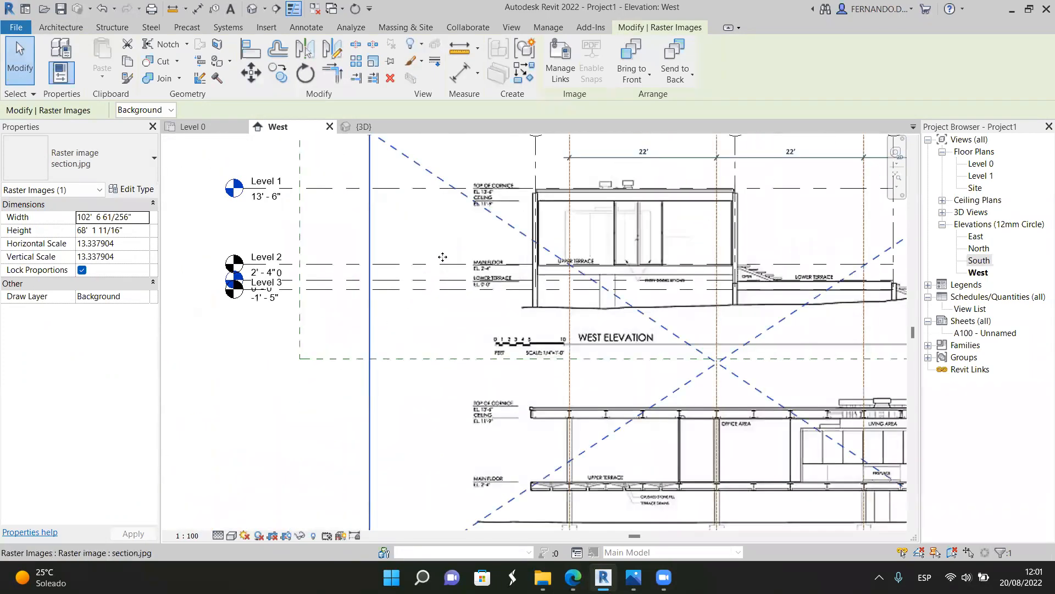
scroll(474, 275, up, 4)
scroll(675, 281, down, 4)
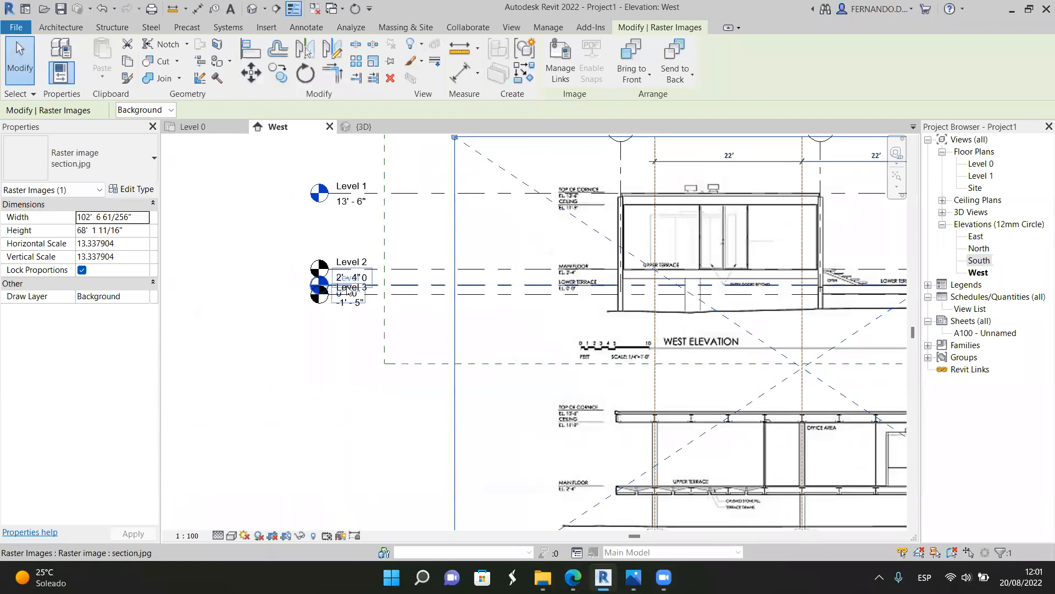
scroll(343, 288, up, 3)
click(357, 311)
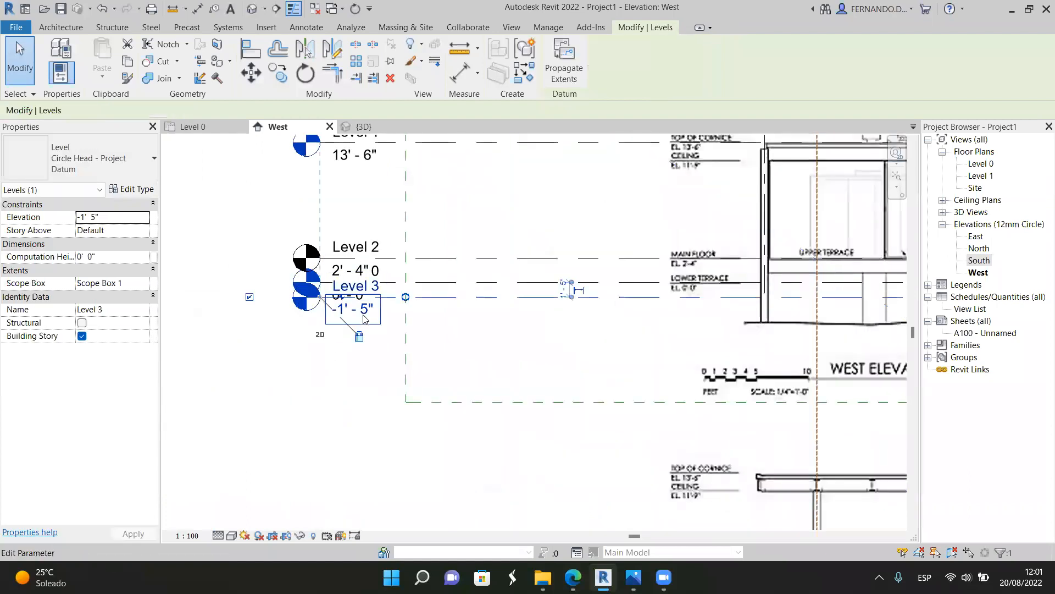
click(363, 311)
click(330, 310)
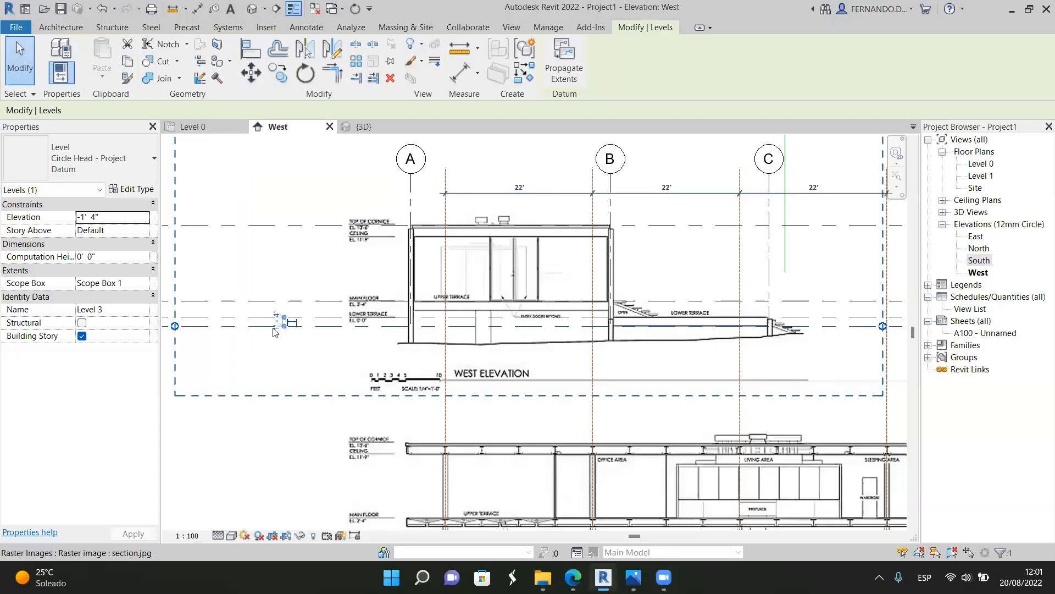
Check the fit of Level 3 against the Lower Terrace slab's underside and inspect the crowded level heads
scroll(297, 318, up, 5)
scroll(301, 338, up, 3)
scroll(560, 300, down, 4)
scroll(582, 287, up, 3)
scroll(590, 303, down, 3)
scroll(591, 324, down, 3)
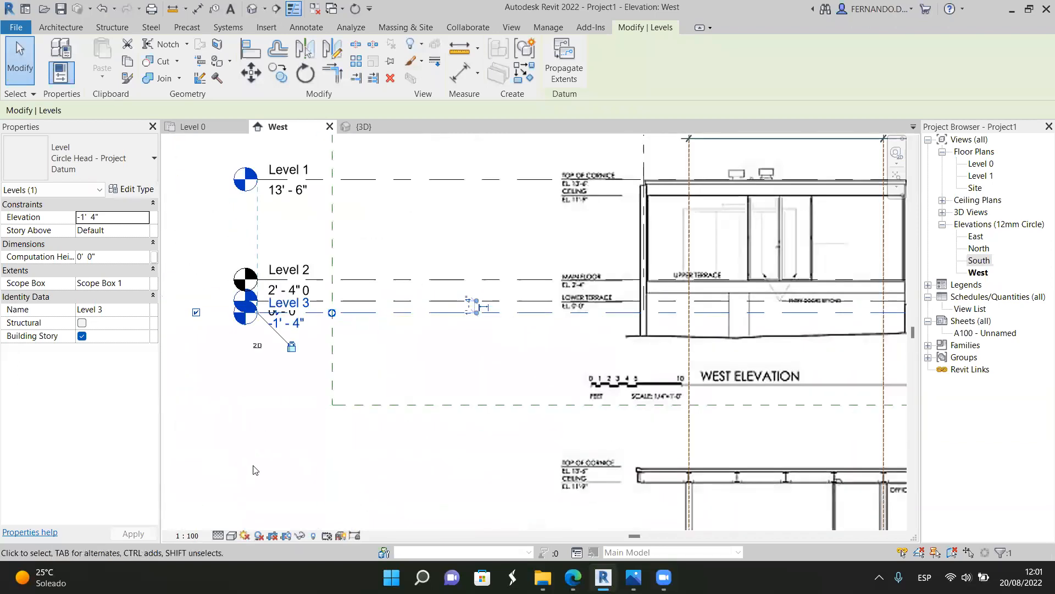
click(254, 468)
scroll(308, 268, up, 5)
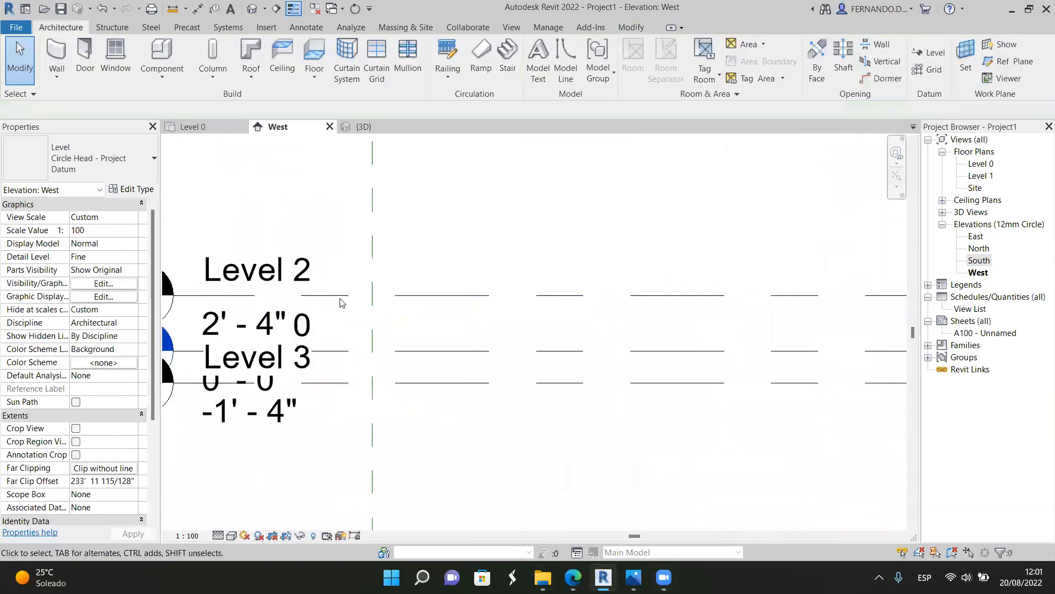
Try to copy Level 2 downward by 1', then delete the copied level
click(410, 295)
key(c)
key(o)
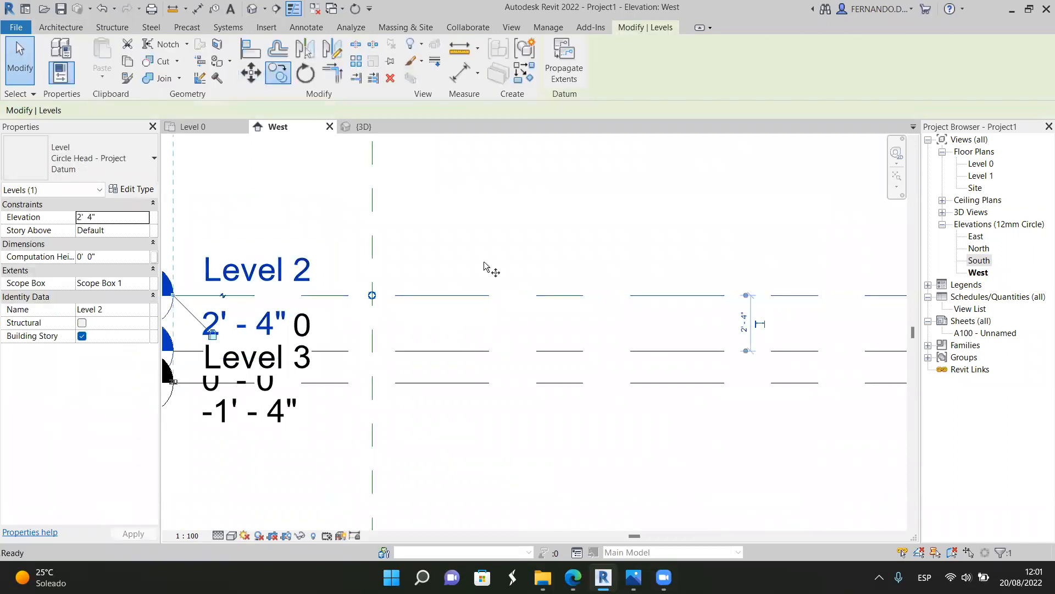
click(466, 295)
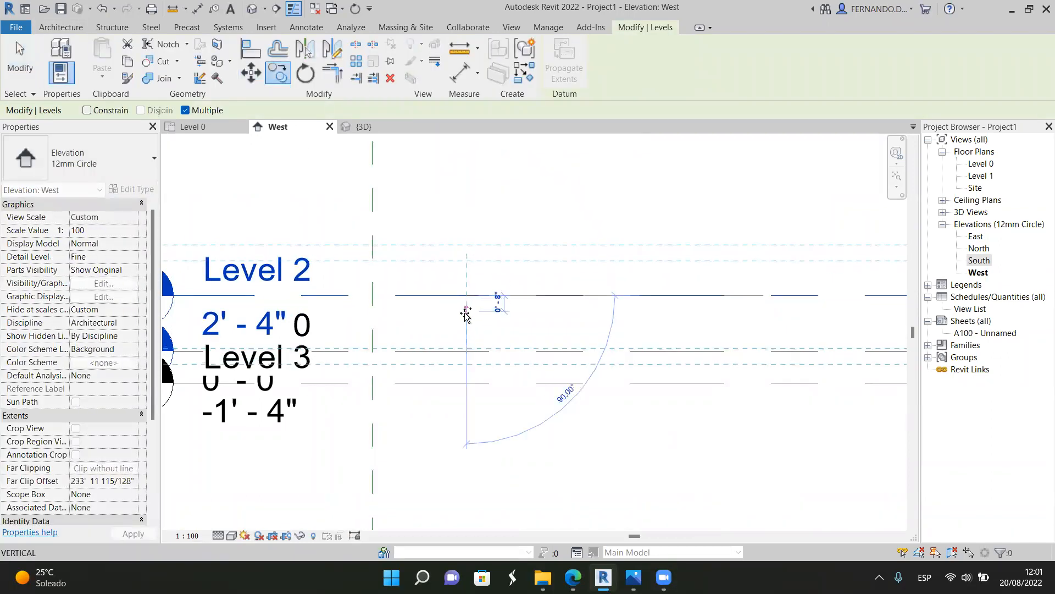
text(1)
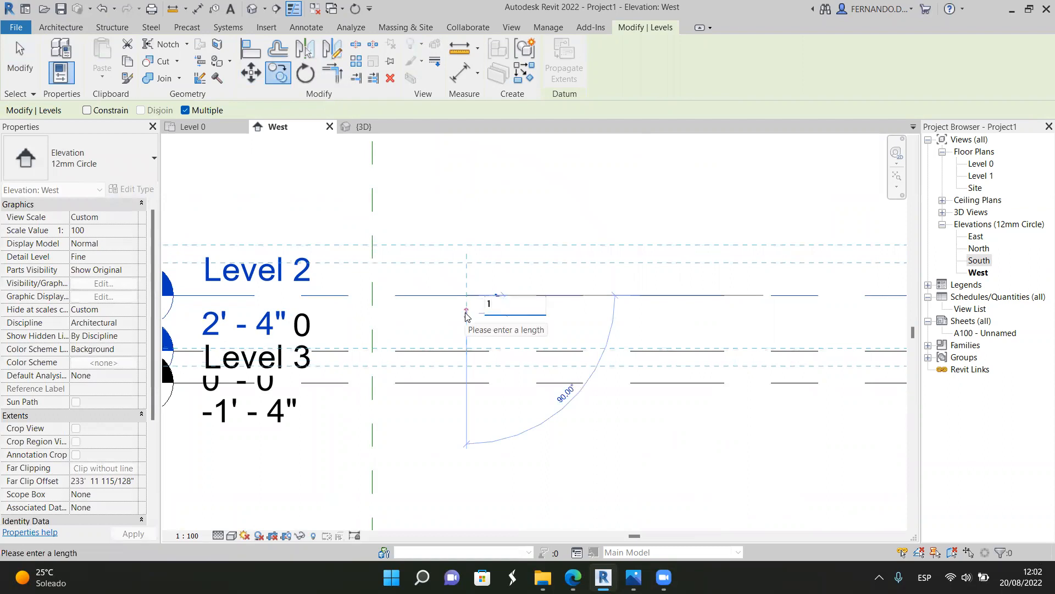
key(Return)
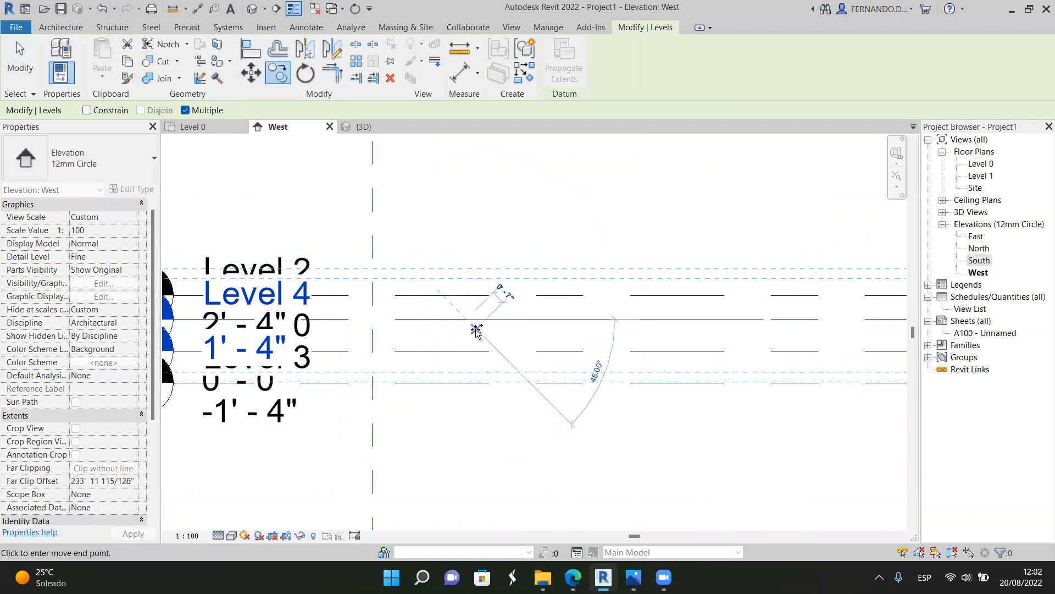
key(Escape)
key(Escape)
click(473, 320)
key(Delete)
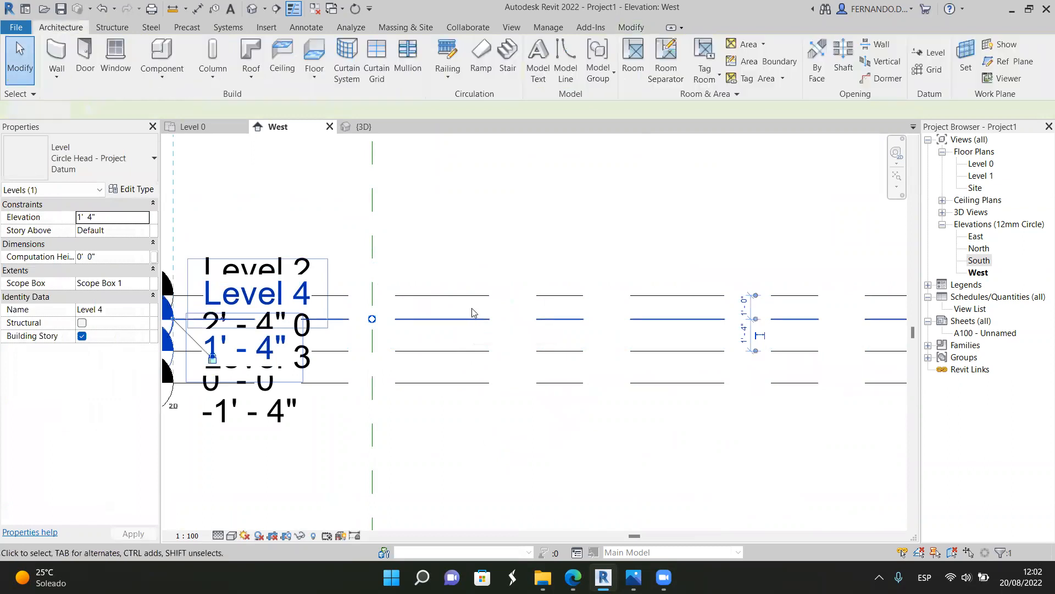
Try to copy Level 2 downward with an entered distance of 1' 4
click(464, 295)
click(279, 73)
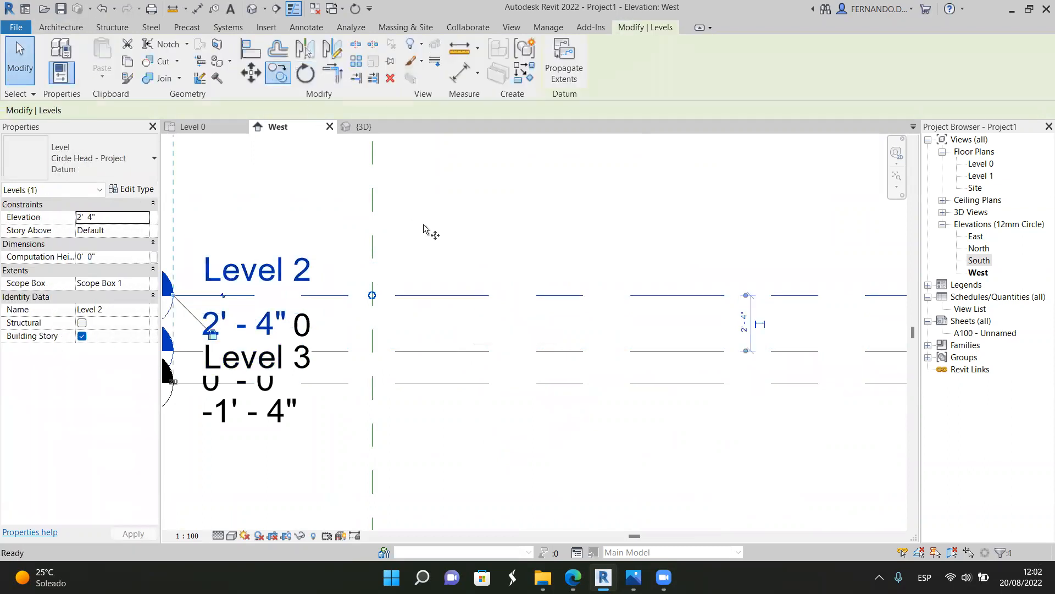
click(447, 295)
text(1)
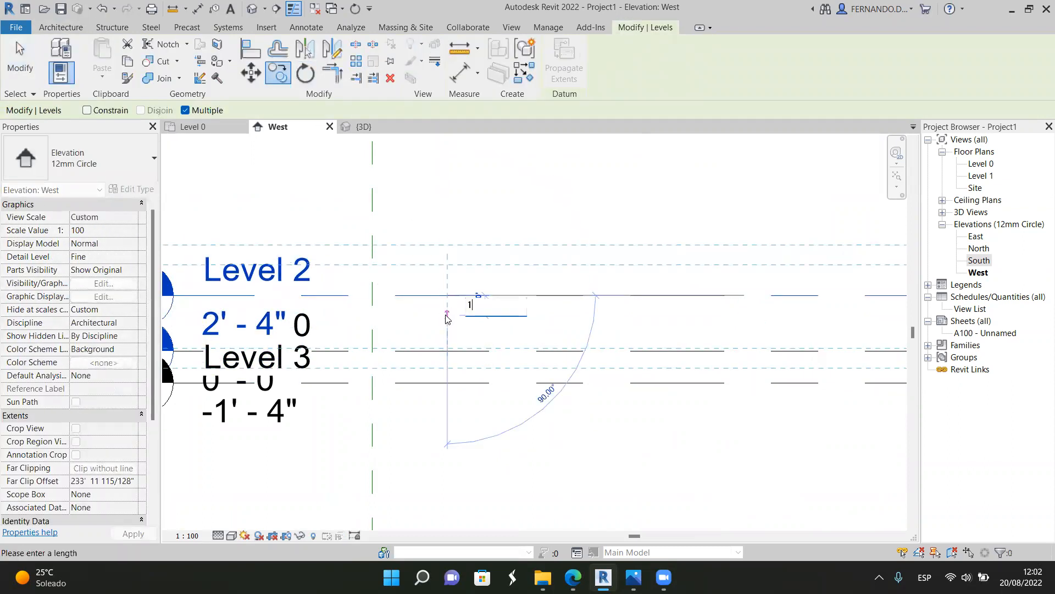
text(' 4)
key(Return)
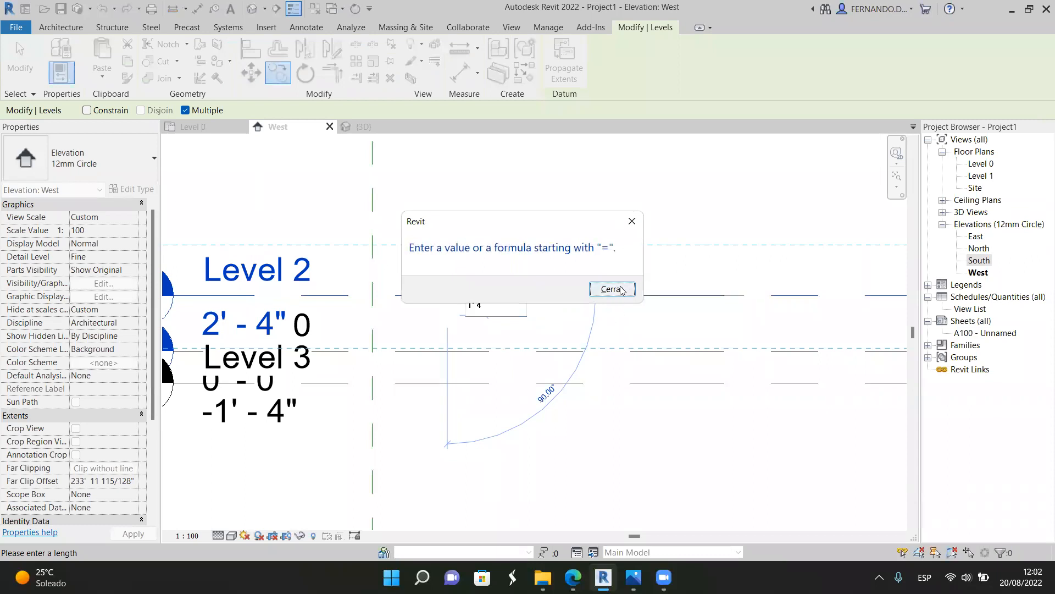
click(615, 288)
scroll(488, 306, up, 3)
scroll(478, 297, down, 3)
key(Escape)
key(Escape)
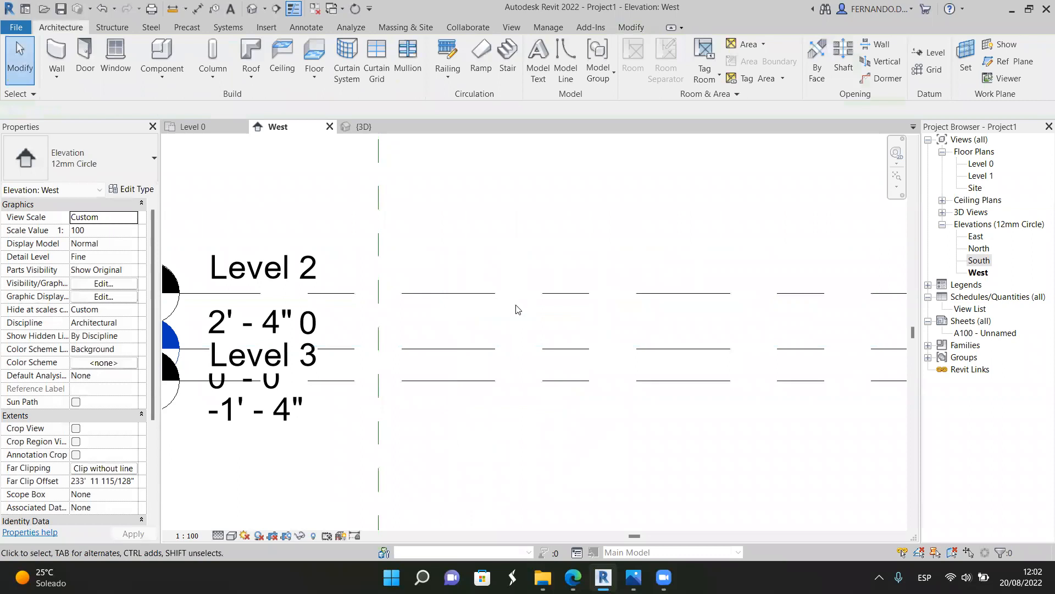
Copy Level 2 downward 1' - 4" to the underside of the Upper Terrace slab in the West Elevation drawing
scroll(516, 306, down, 2)
click(537, 300)
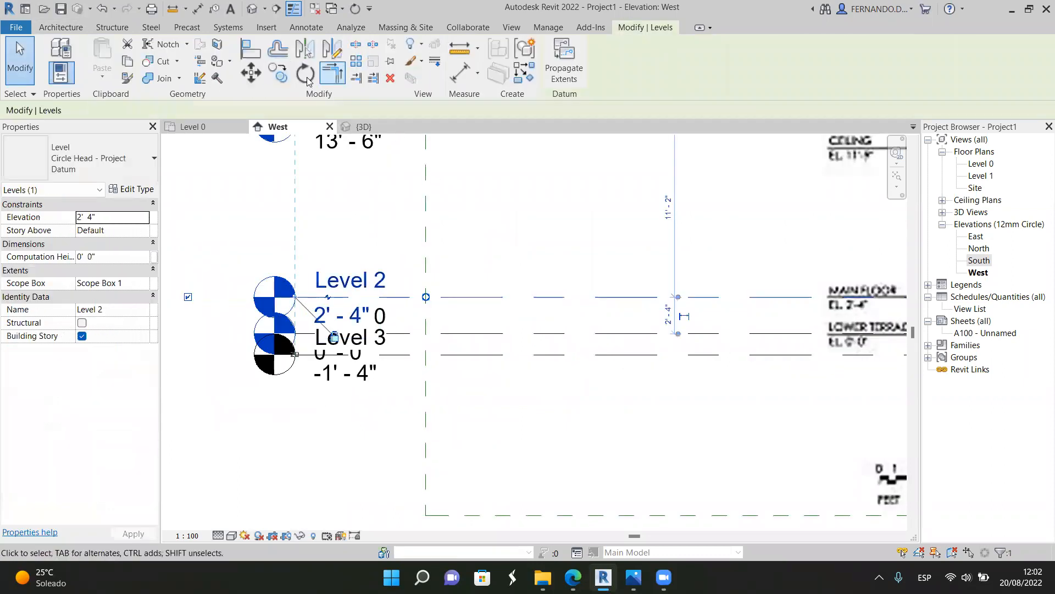
key(c)
key(o)
scroll(545, 286, up, 3)
click(492, 236)
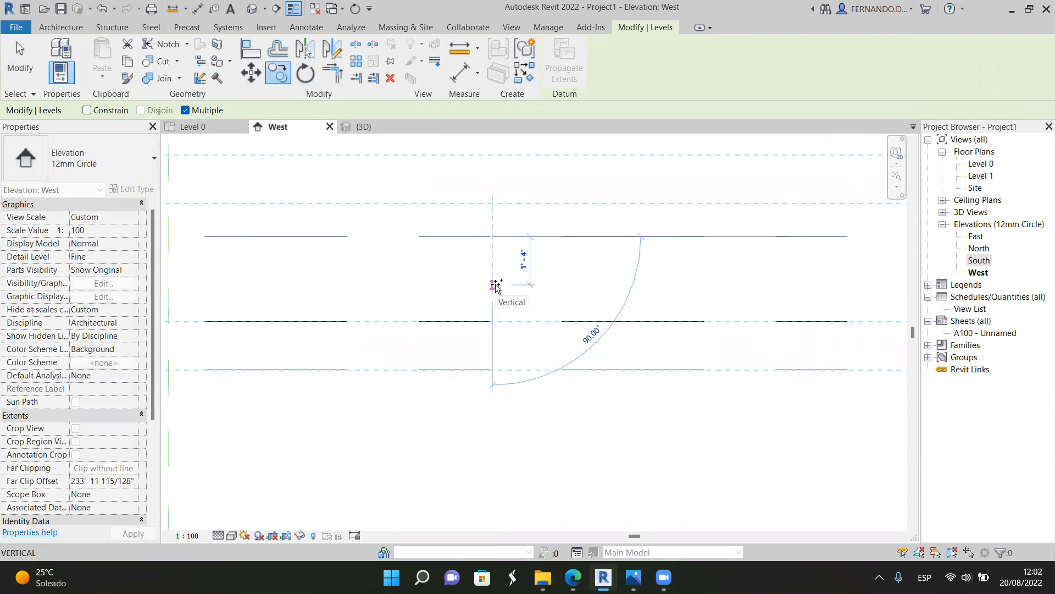
click(498, 292)
scroll(517, 351, down, 5)
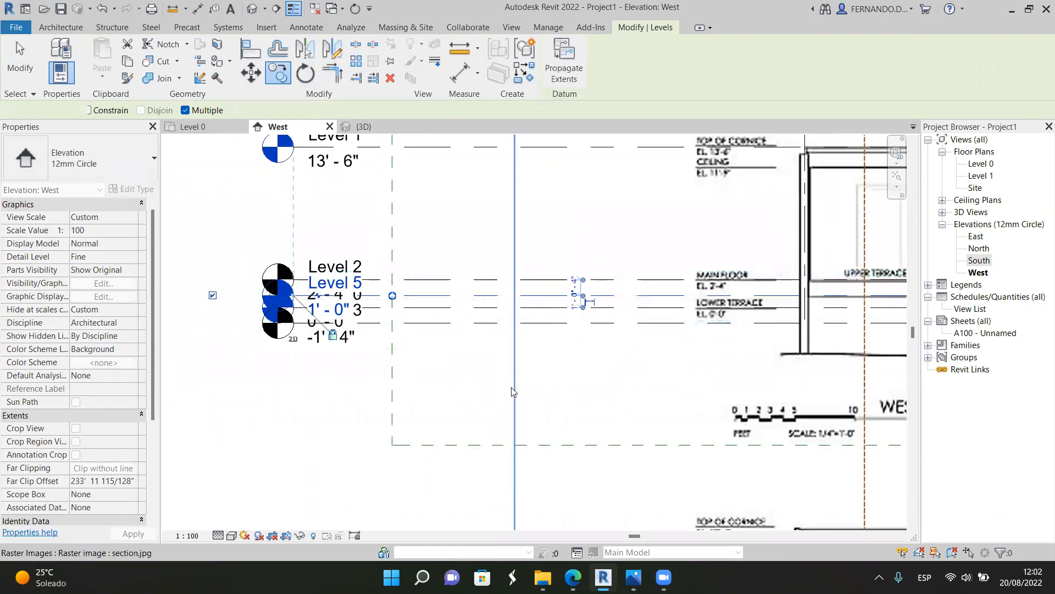
scroll(737, 336, up, 6)
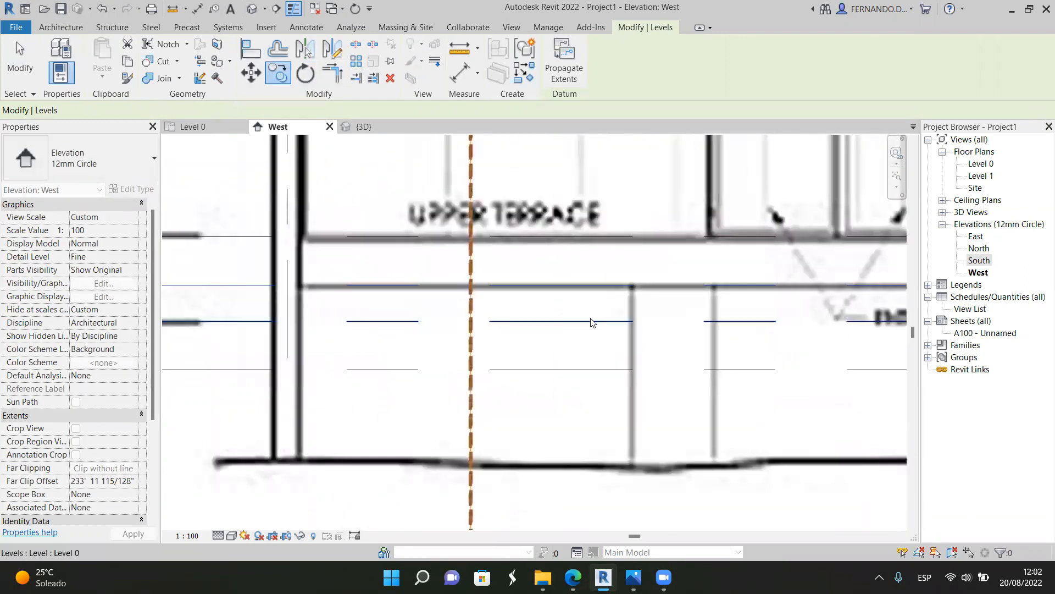
key(Escape)
scroll(407, 332, down, 5)
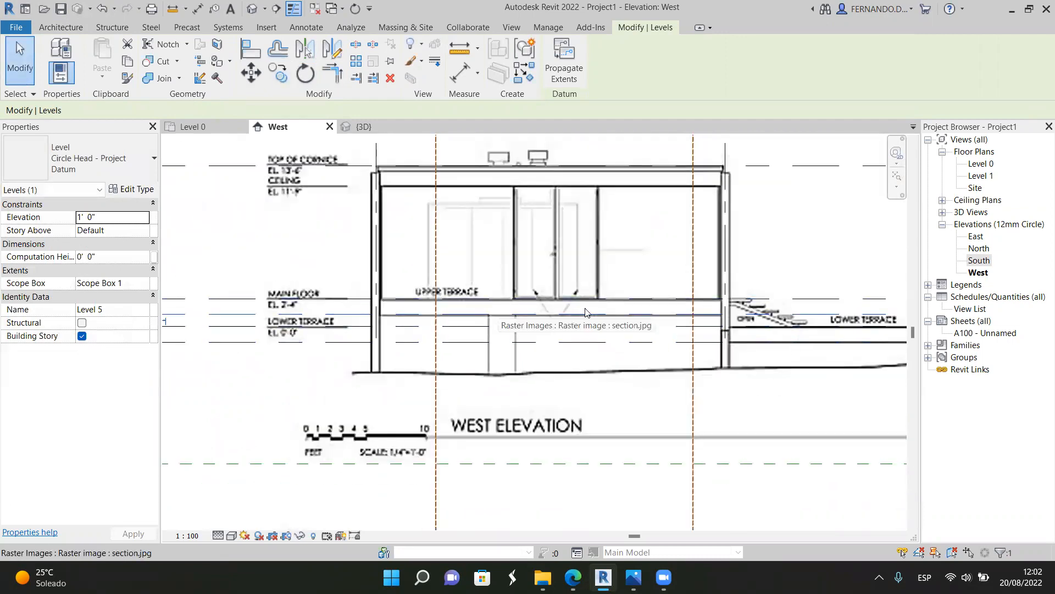
Copy Level 1 from the top of the cornice down to the ceiling line at elevation 11' - 9"
scroll(763, 291, down, 1)
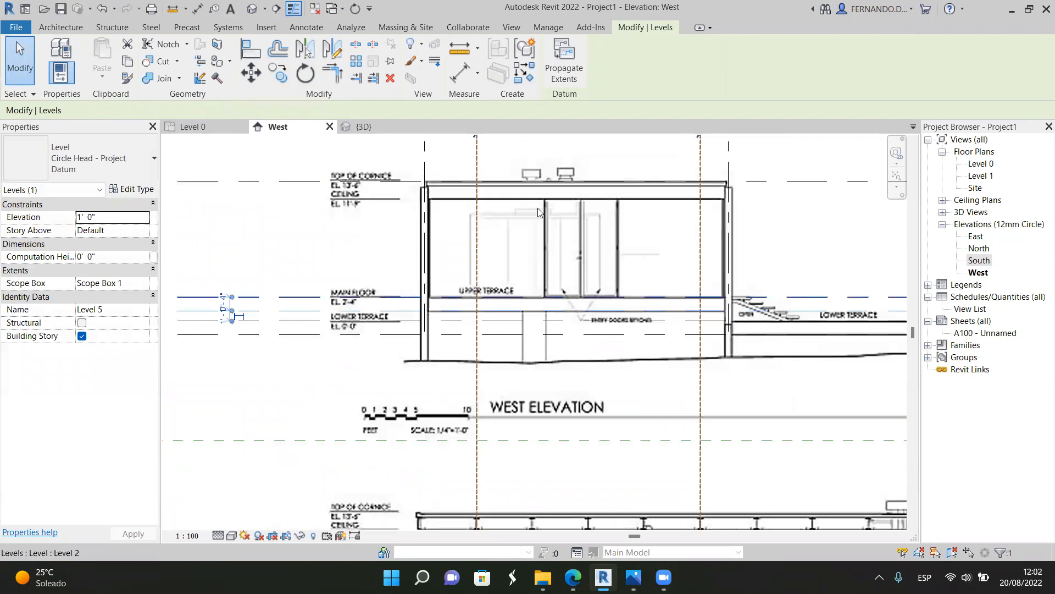
scroll(797, 297, down, 2)
scroll(477, 212, up, 5)
scroll(606, 229, up, 3)
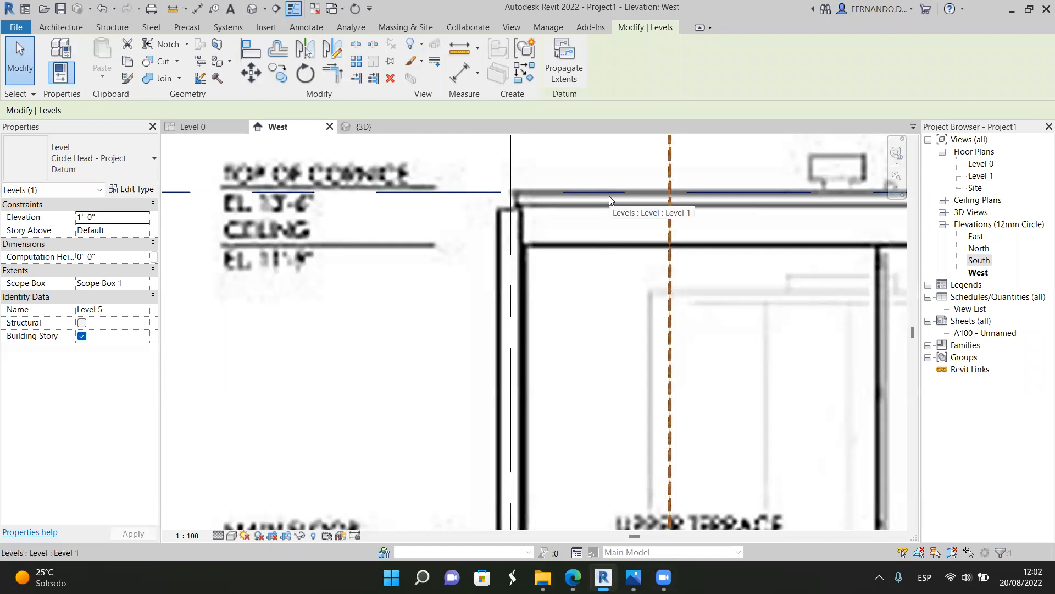
scroll(604, 212, down, 2)
scroll(603, 214, down, 2)
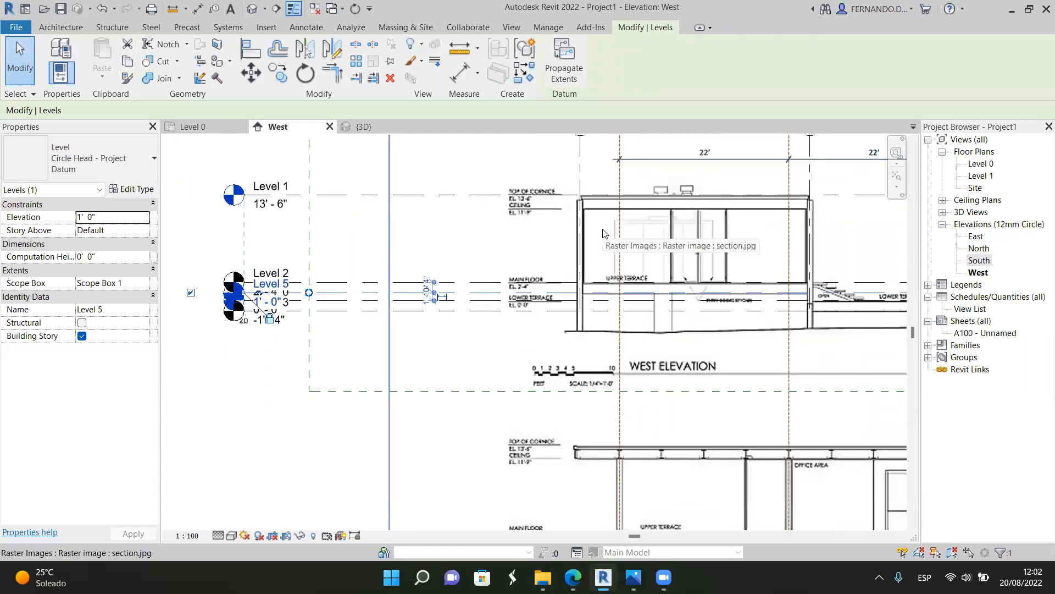
click(524, 243)
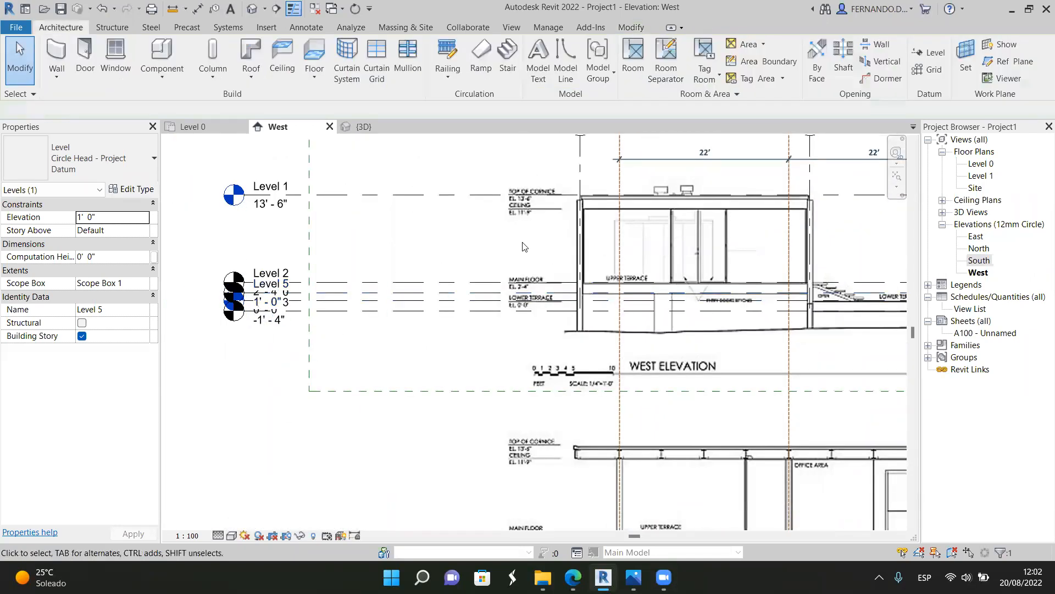
click(434, 194)
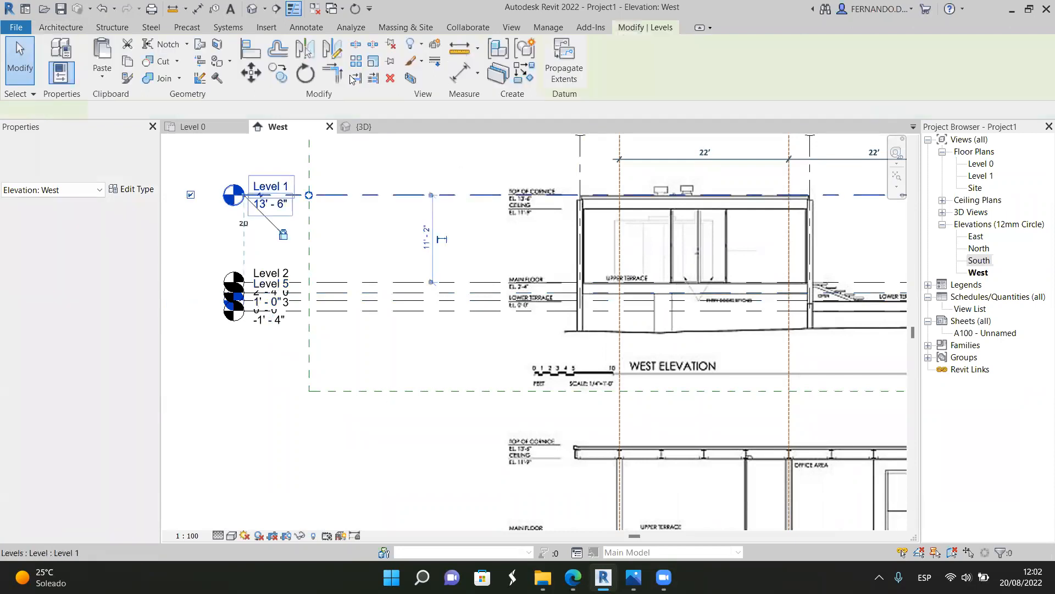
click(279, 75)
scroll(628, 207, up, 5)
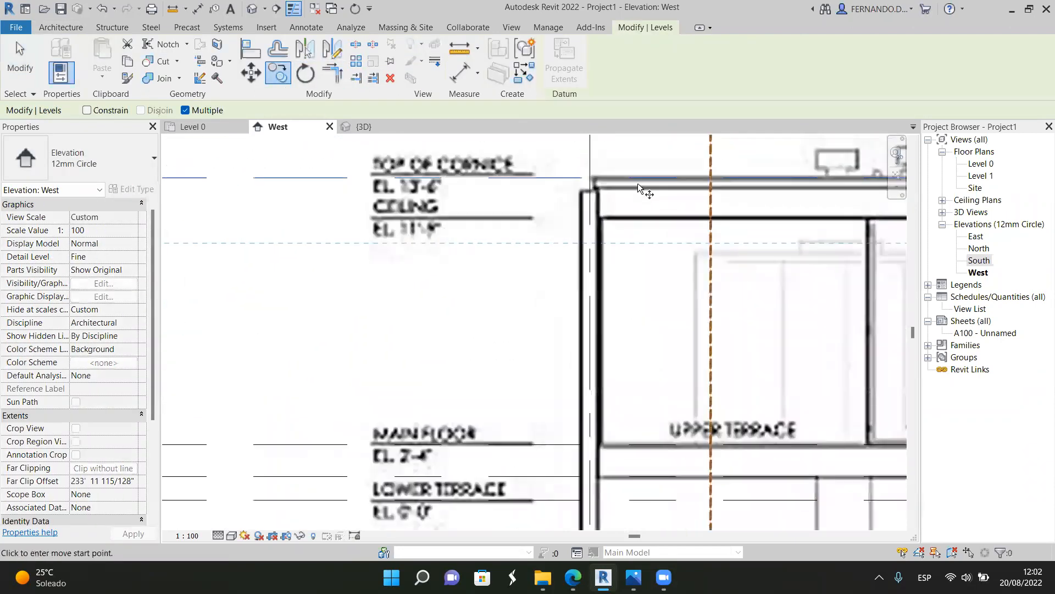
click(637, 178)
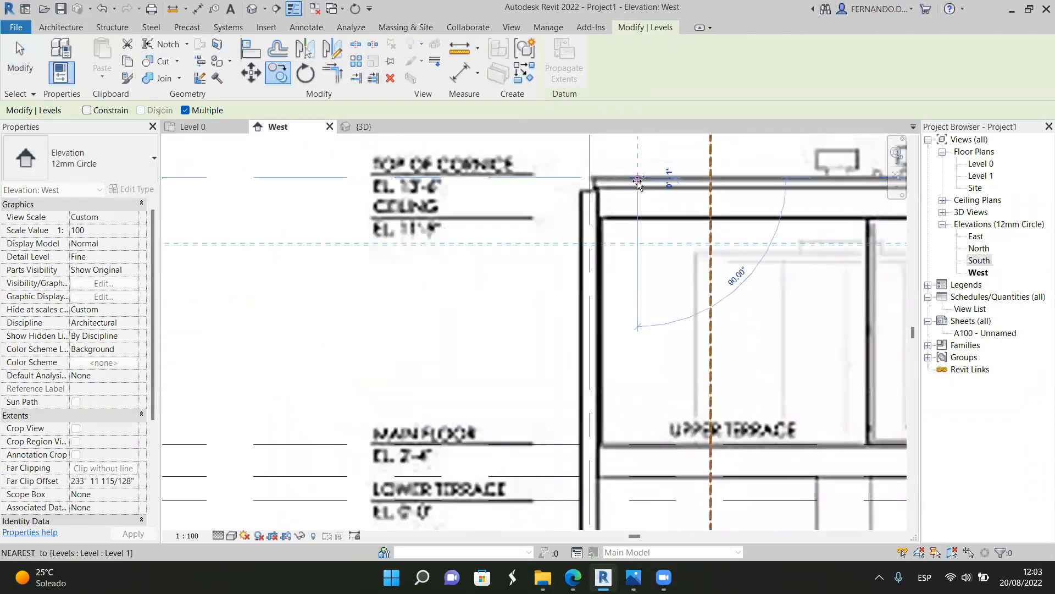
click(635, 221)
scroll(643, 267, down, 5)
key(Escape)
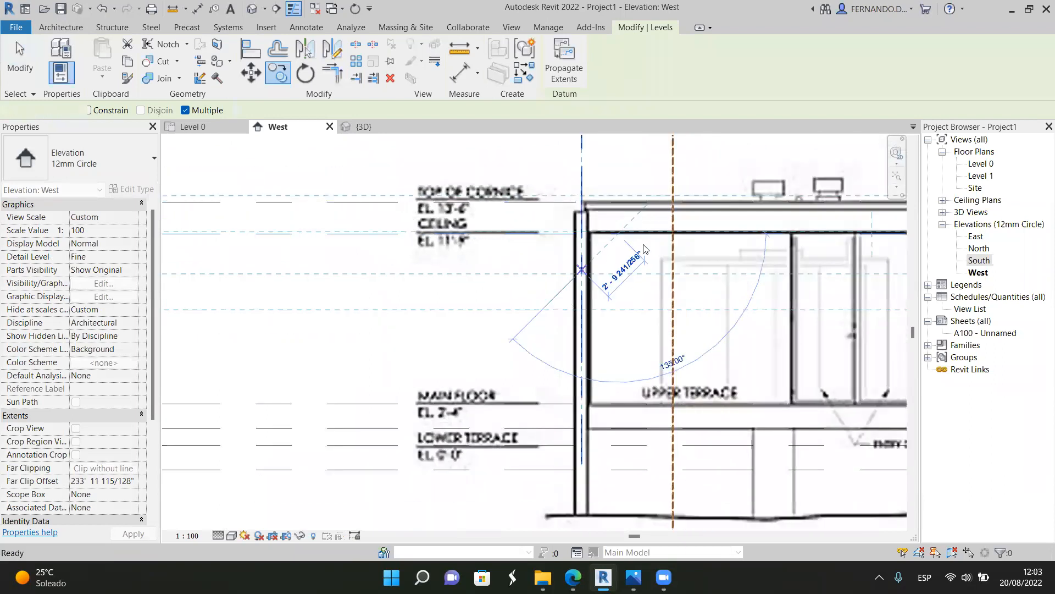
key(Escape)
Inspect the overlapping level heads and try view scales of 1/4" = 1'-0" and 3/8" = 1'-0" for the West elevation
scroll(643, 267, down, 4)
scroll(511, 296, up, 5)
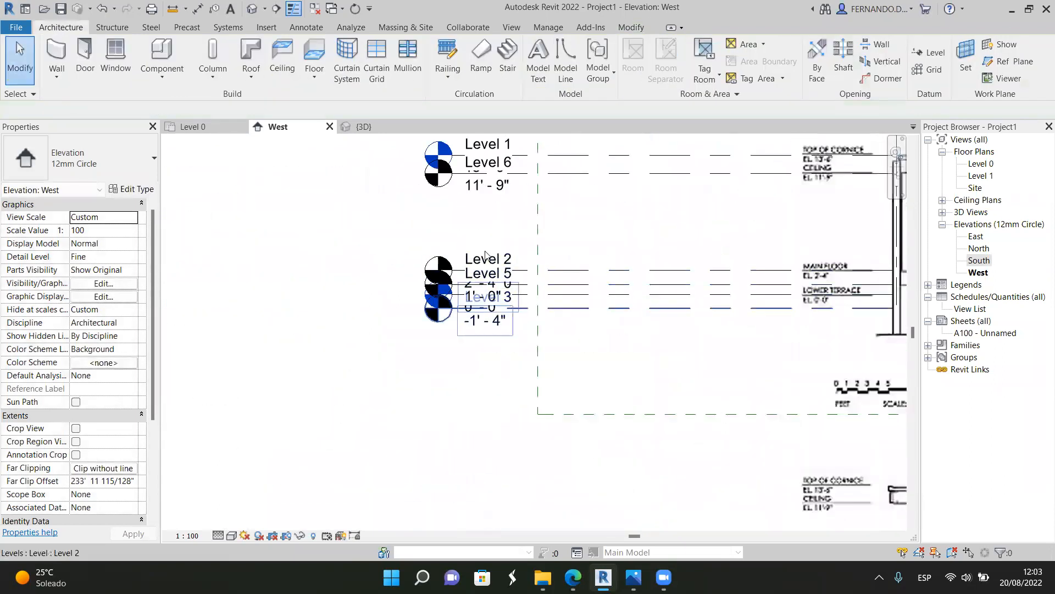
scroll(512, 297, up, 2)
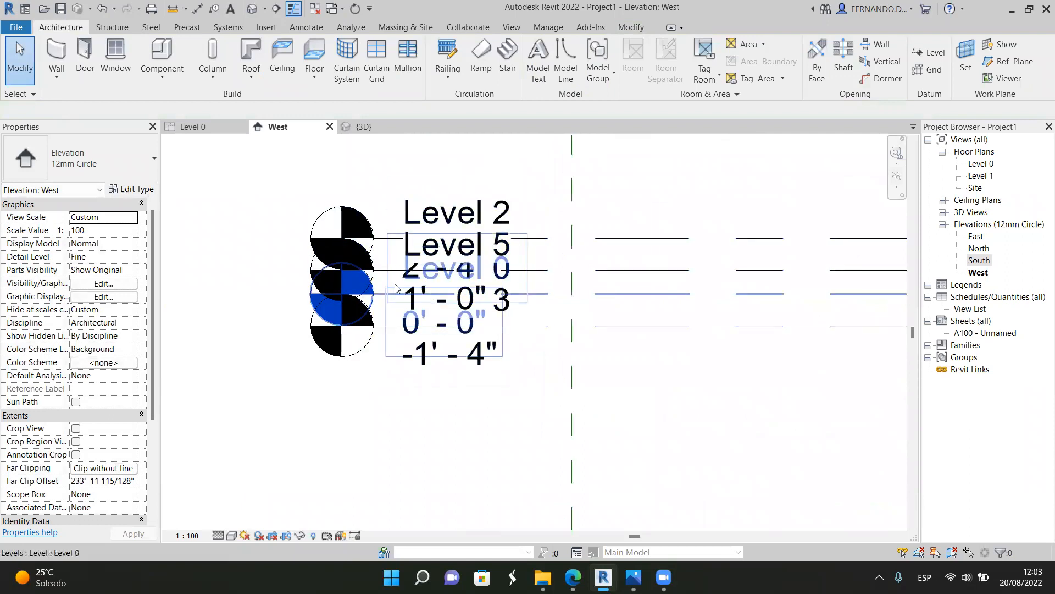
scroll(399, 288, down, 1)
scroll(268, 434, down, 1)
scroll(267, 434, down, 1)
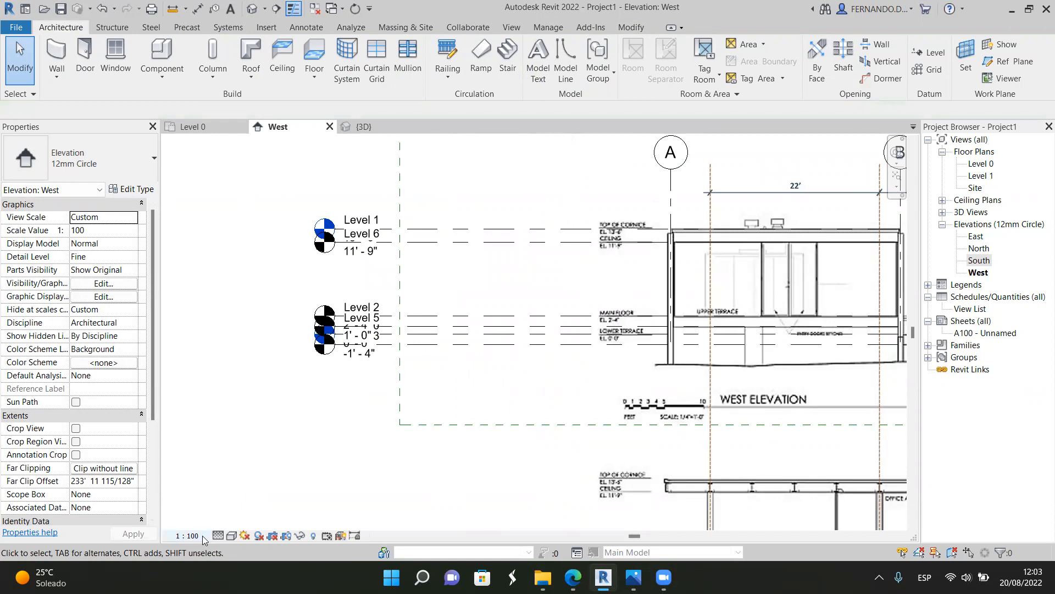
click(189, 536)
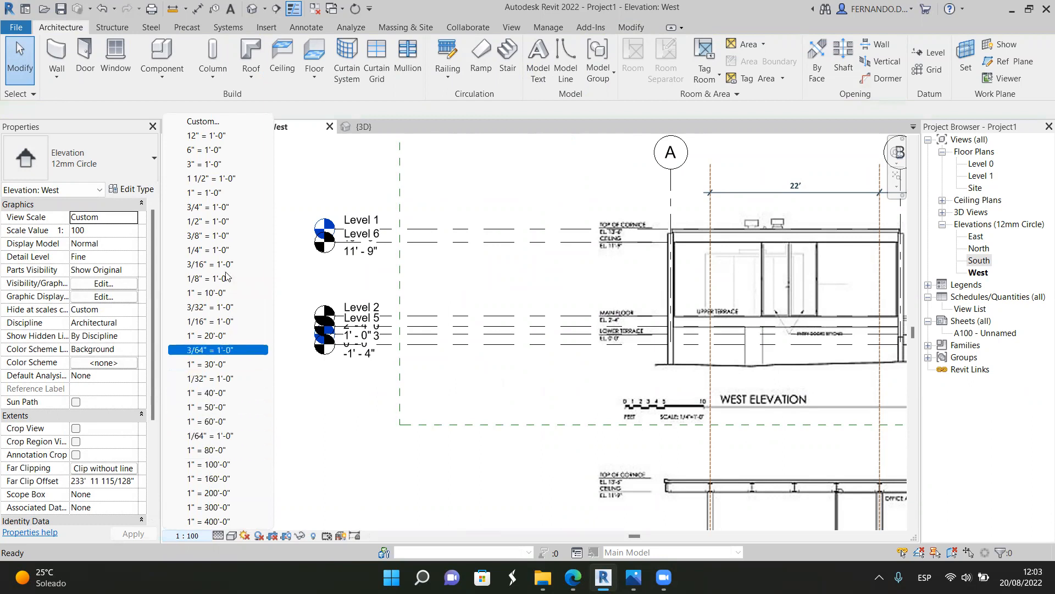
click(217, 251)
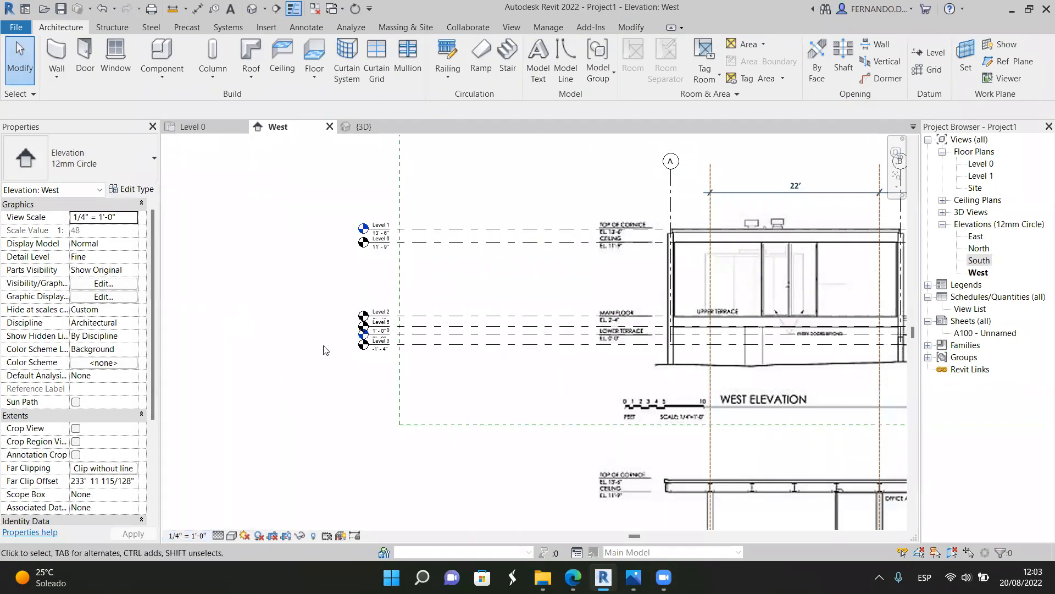
click(207, 538)
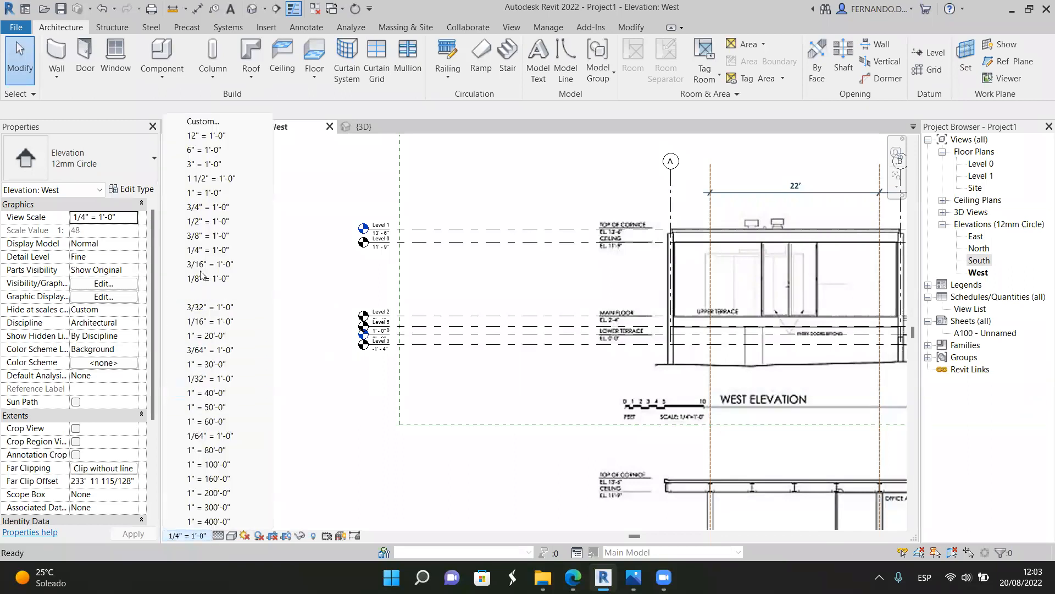
click(206, 237)
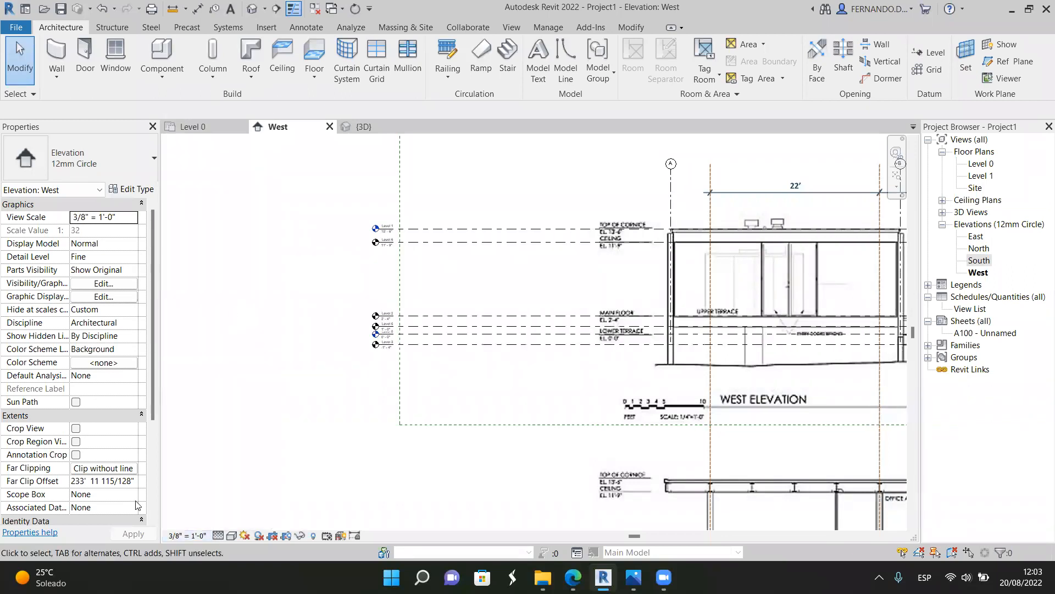
Set the West elevation's view scale to 1/2" = 1'-0" and check the spacing of the level heads
click(200, 537)
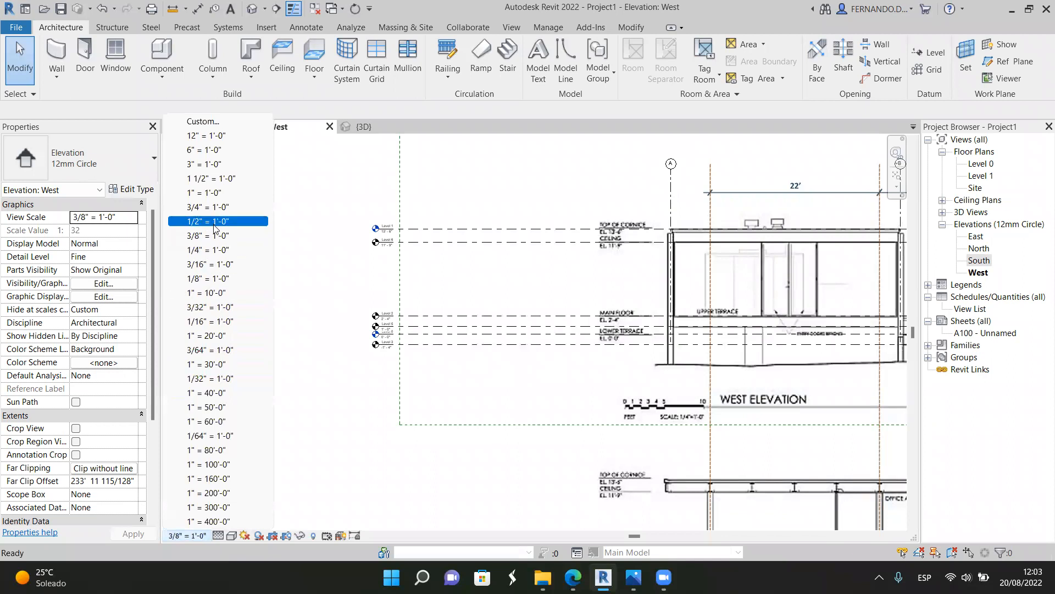
click(215, 222)
scroll(401, 352, up, 10)
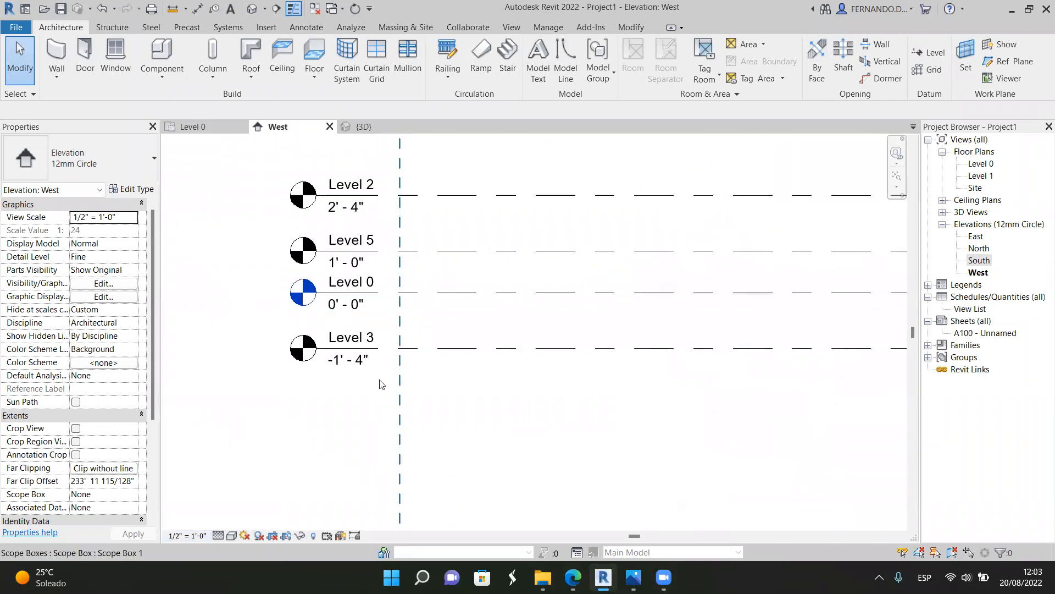
scroll(264, 467, down, 2)
scroll(327, 400, up, 2)
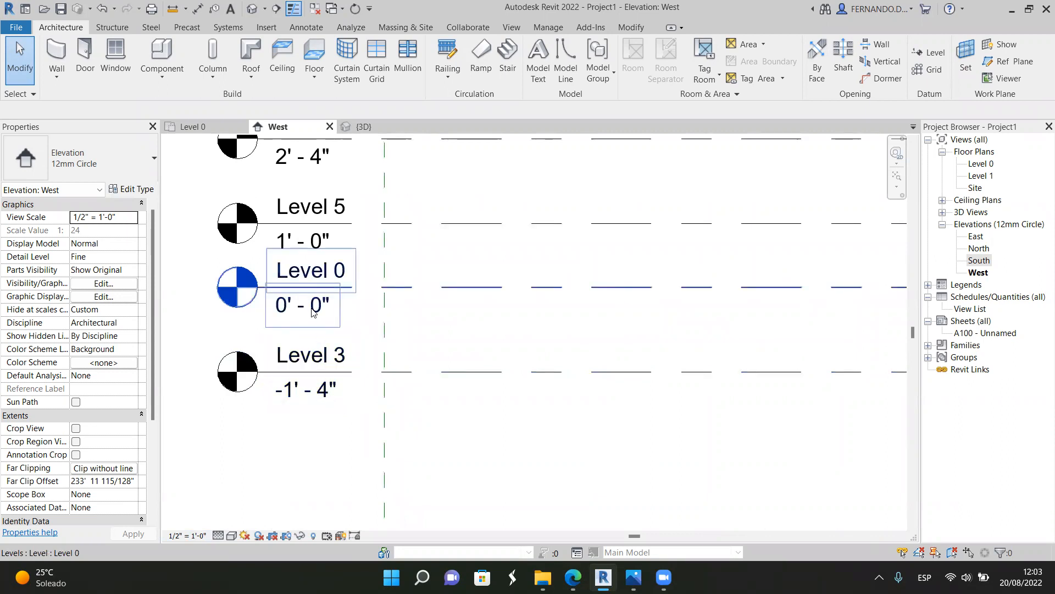
scroll(365, 462, down, 2)
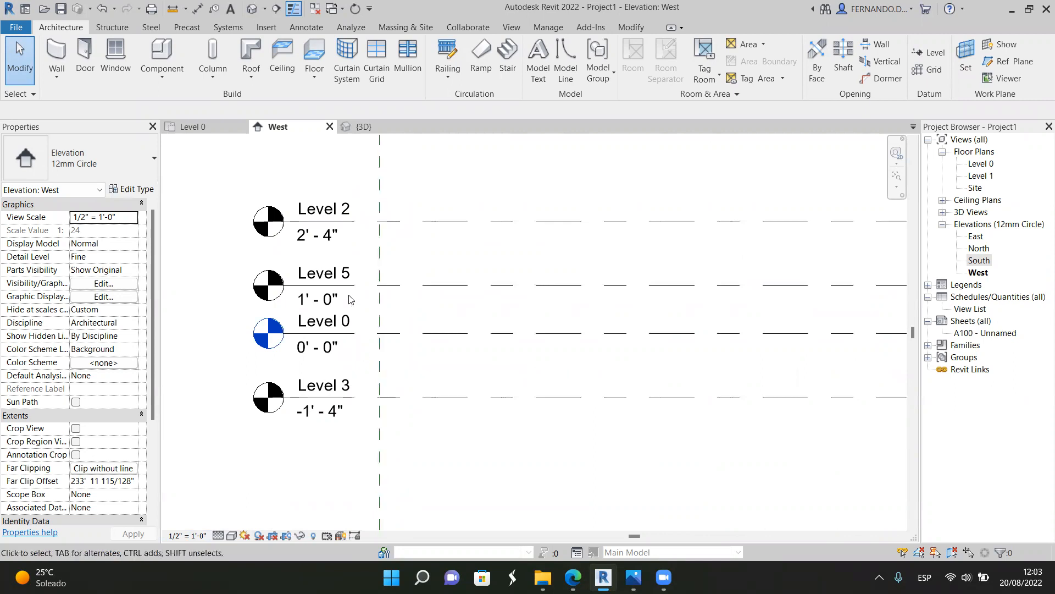
Try to rename the level at elevation 1' - 0" as Level 1
scroll(308, 305, up, 3)
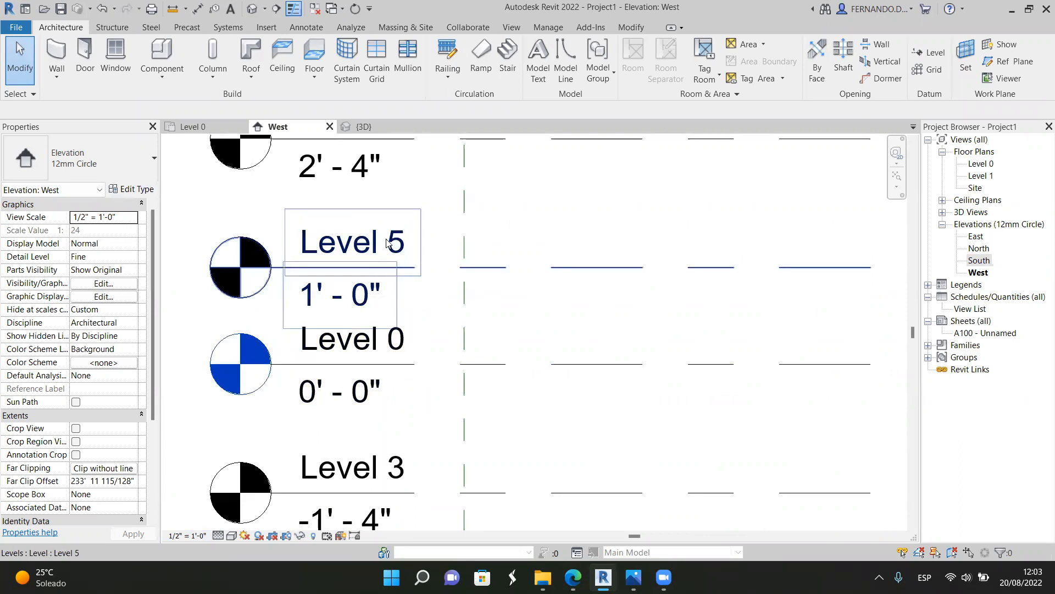
click(409, 250)
click(378, 251)
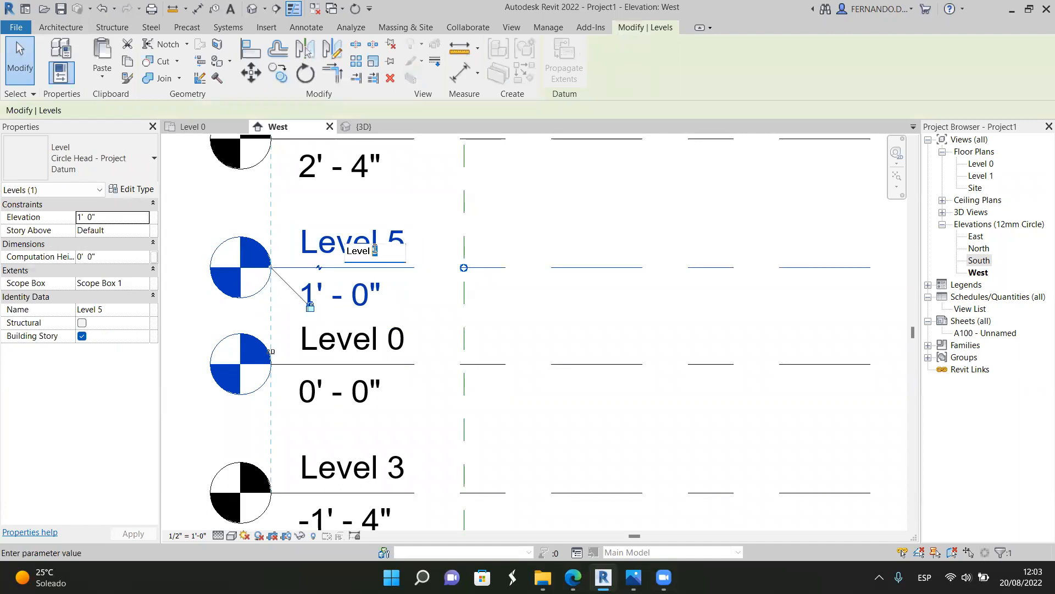
text(Level 1)
key(Return)
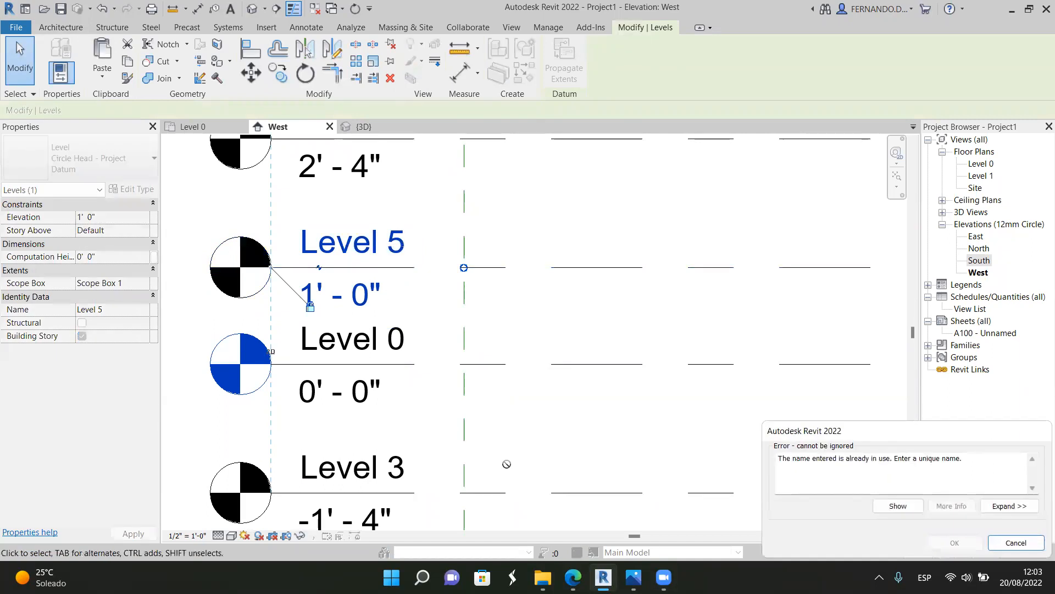
click(1016, 543)
Rename the top of cornice level at 13' - 6" as Level 13-6, renaming its corresponding views as well
scroll(477, 320, down, 5)
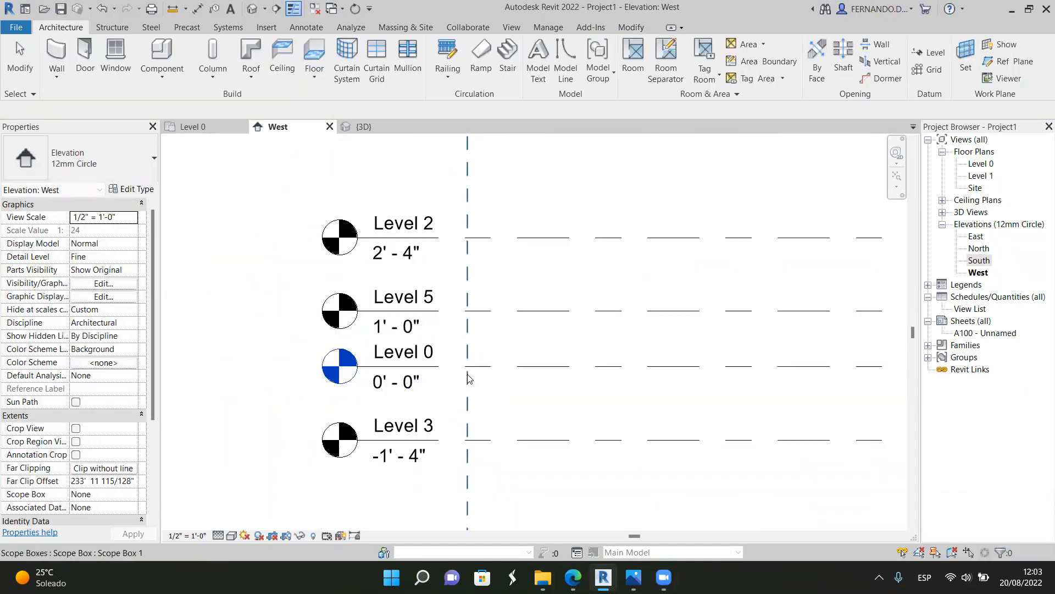
scroll(464, 209, up, 8)
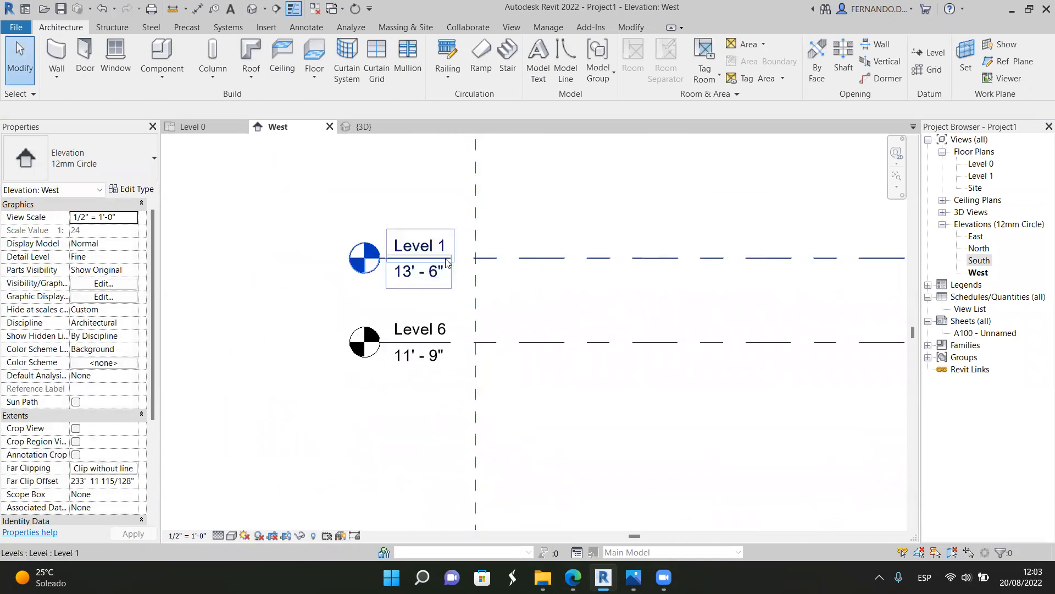
click(443, 245)
click(443, 245)
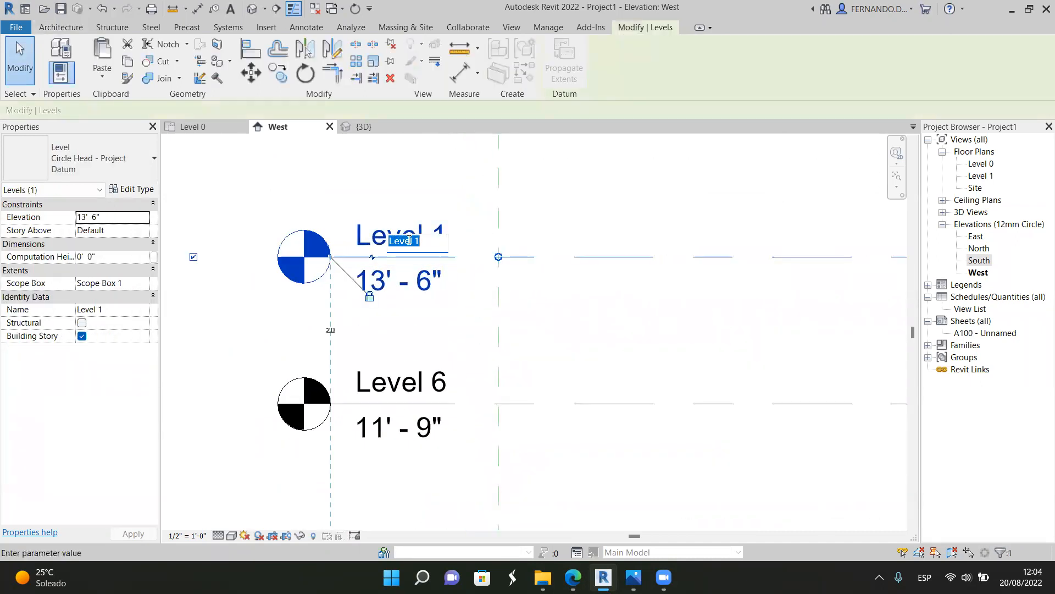
click(426, 244)
text(3-6)
key(Return)
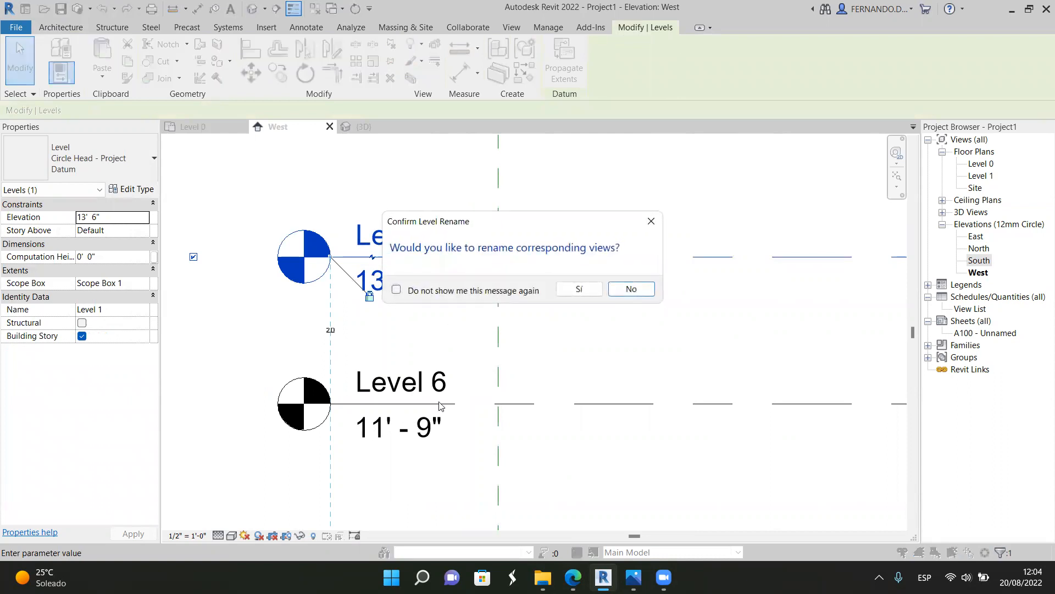
click(578, 289)
click(211, 304)
Rename the ceiling level at elevation 11' - 9" as Level 11-9
scroll(404, 392, up, 1)
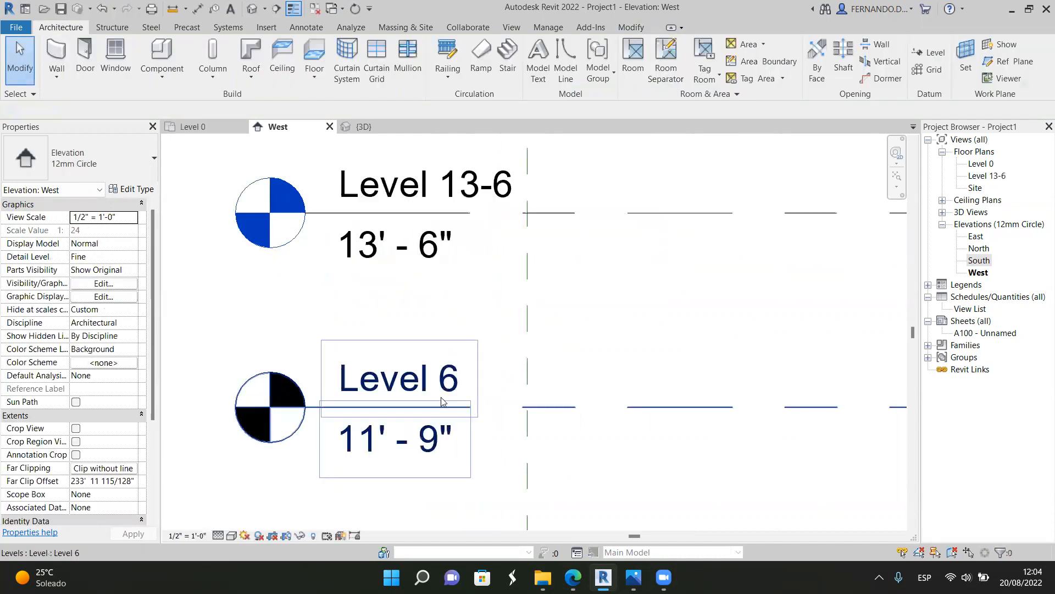
click(449, 383)
click(451, 383)
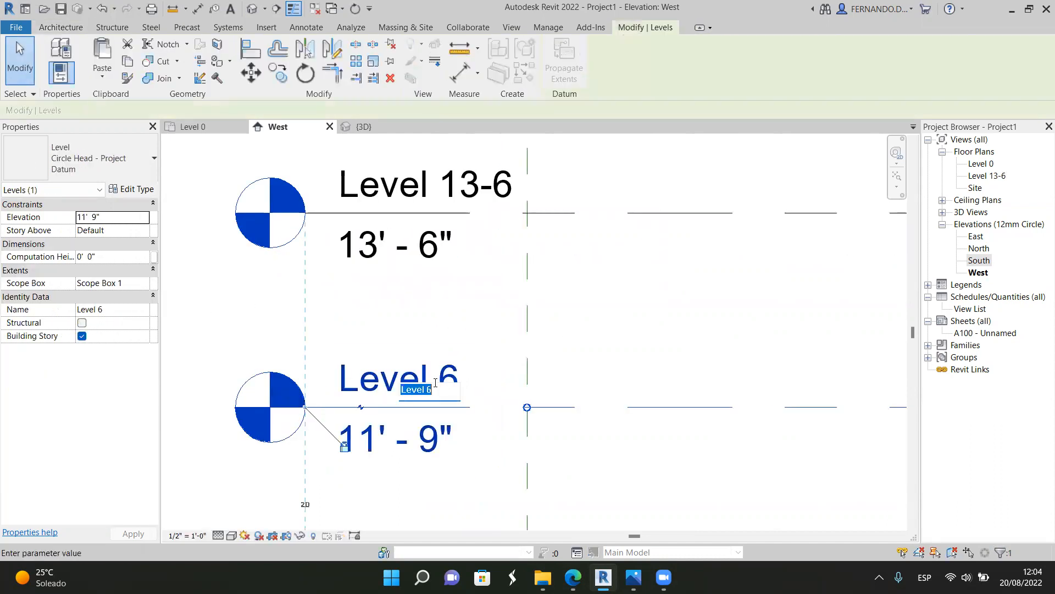
double_click(429, 389)
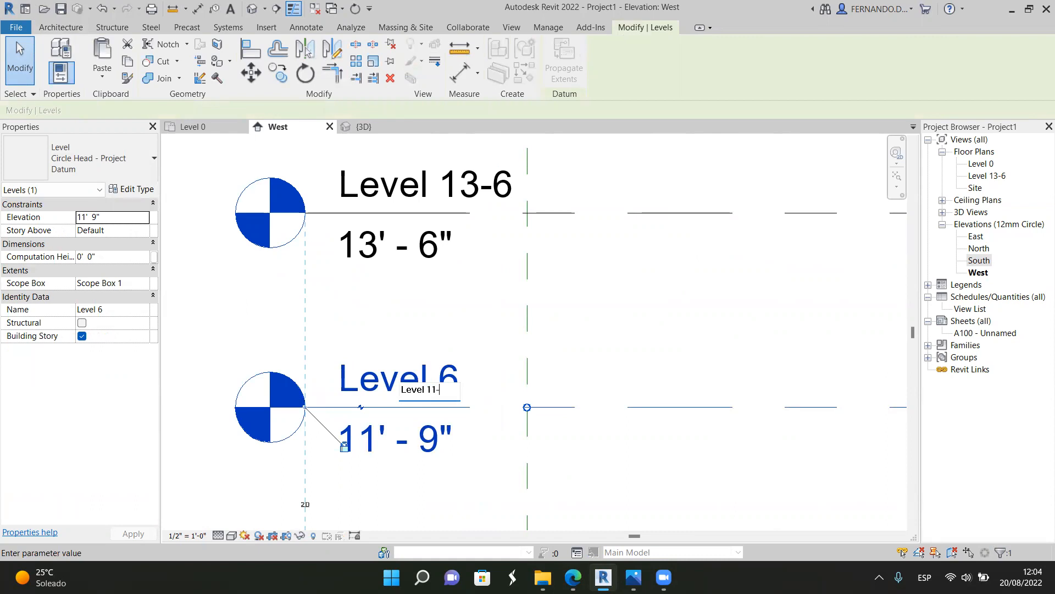
text(11-9)
key(Return)
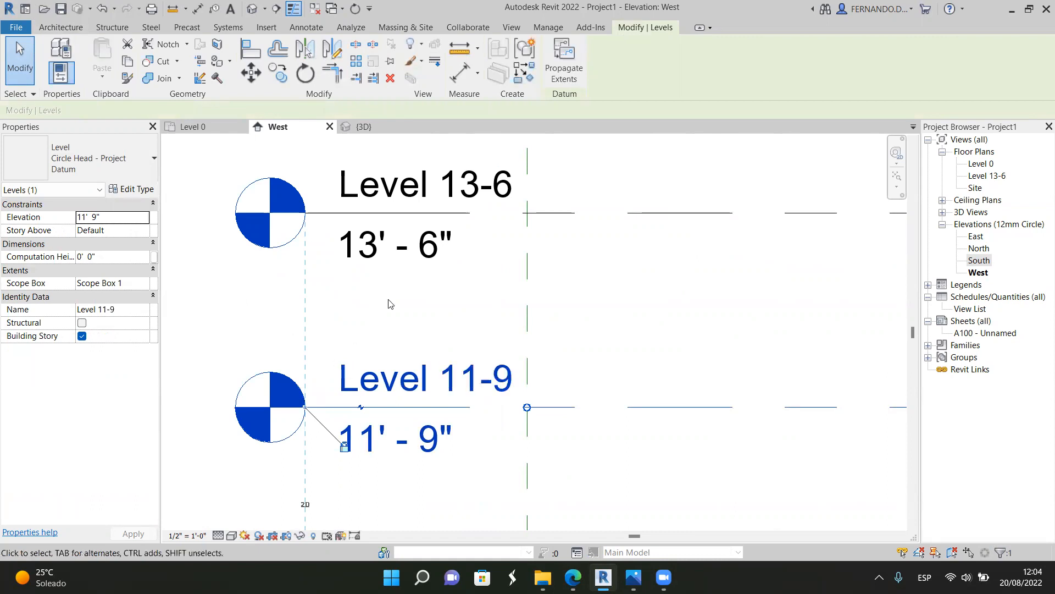
Rename the main floor level at elevation 2' - 4" as Level 2-4
scroll(434, 286, down, 5)
scroll(462, 400, up, 4)
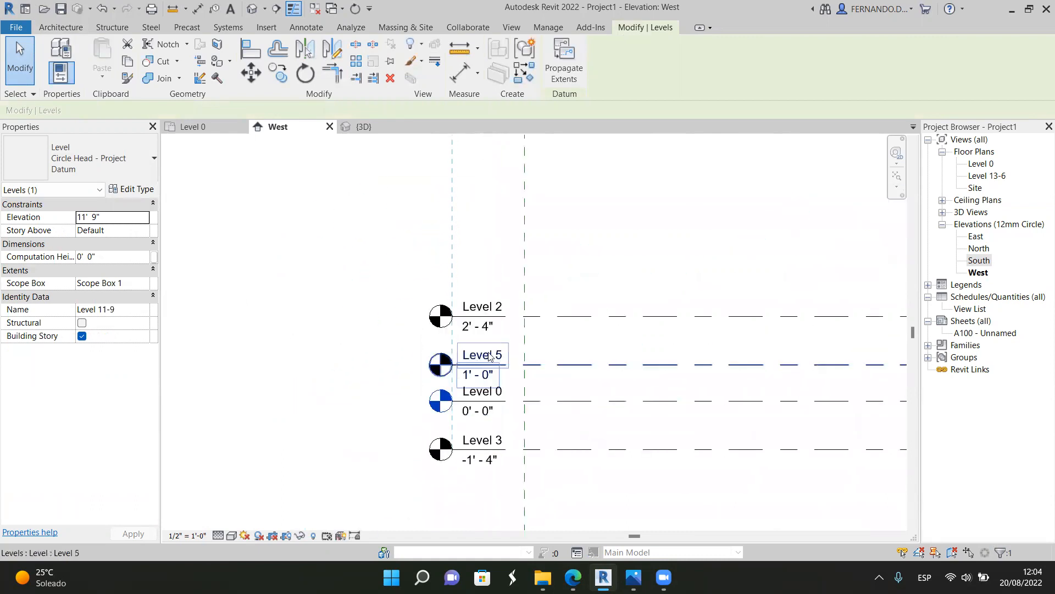
double_click(521, 254)
click(504, 262)
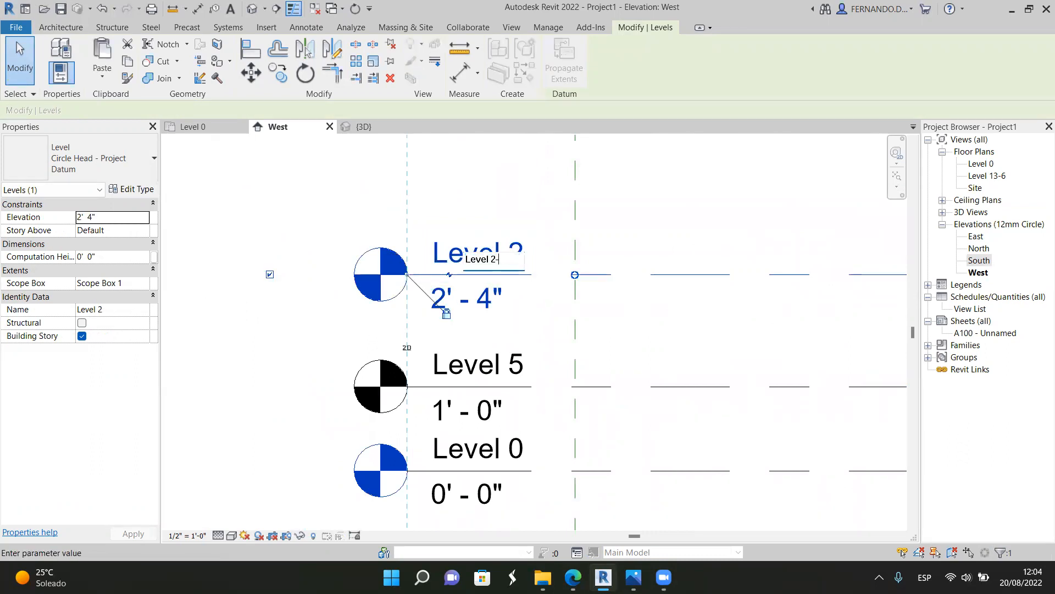
click(245, 348)
Rename Level 5, at elevation 1' - 0", as Level 1
double_click(519, 370)
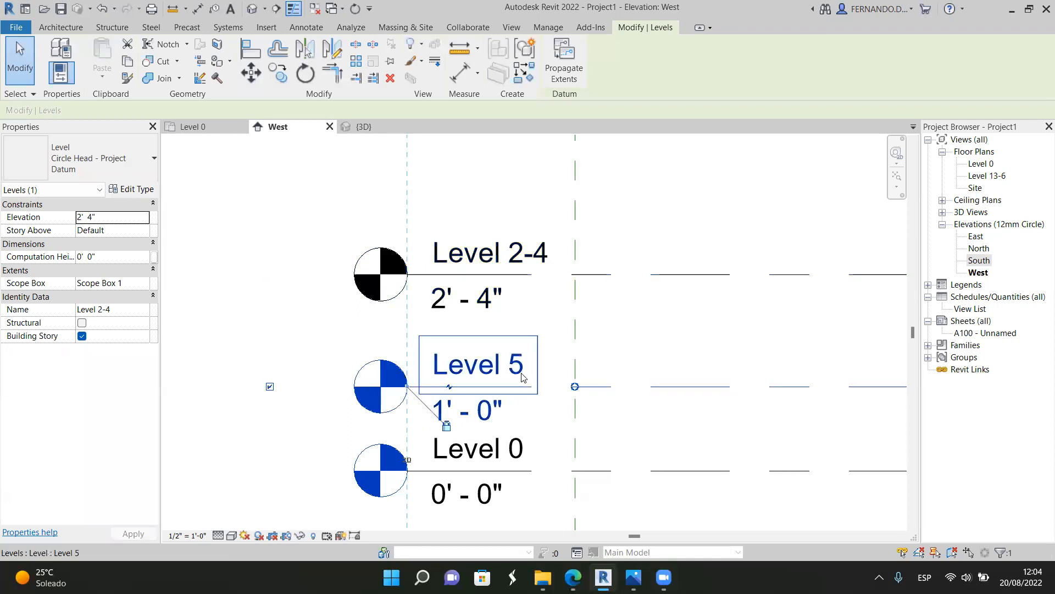
double_click(494, 370)
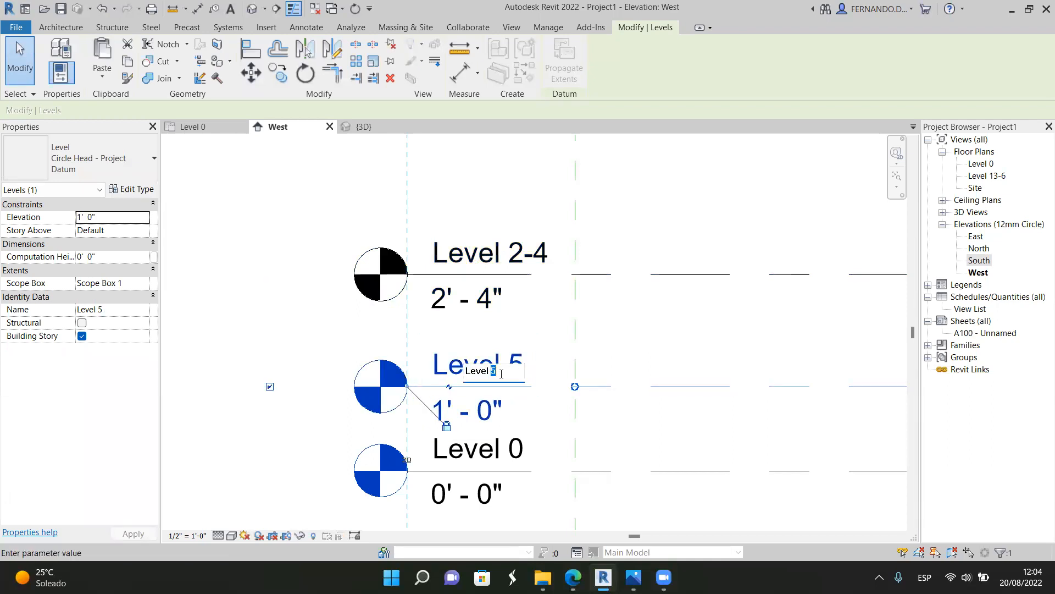
click(276, 312)
Rename the lowest level, at elevation -1' - 4", as Level -1-4
scroll(458, 307, down, 3)
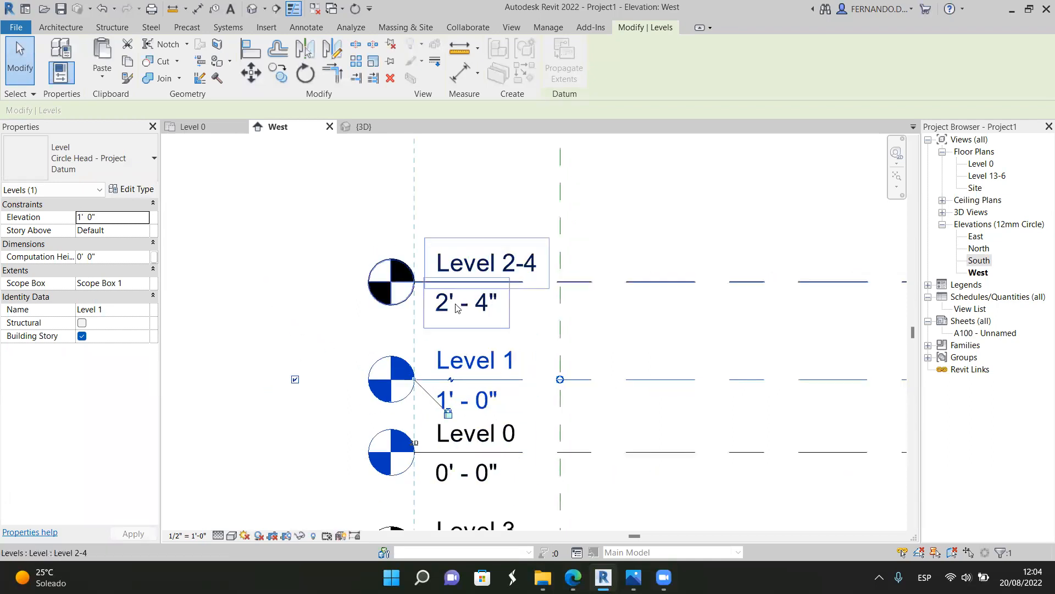
scroll(463, 412, up, 3)
click(490, 445)
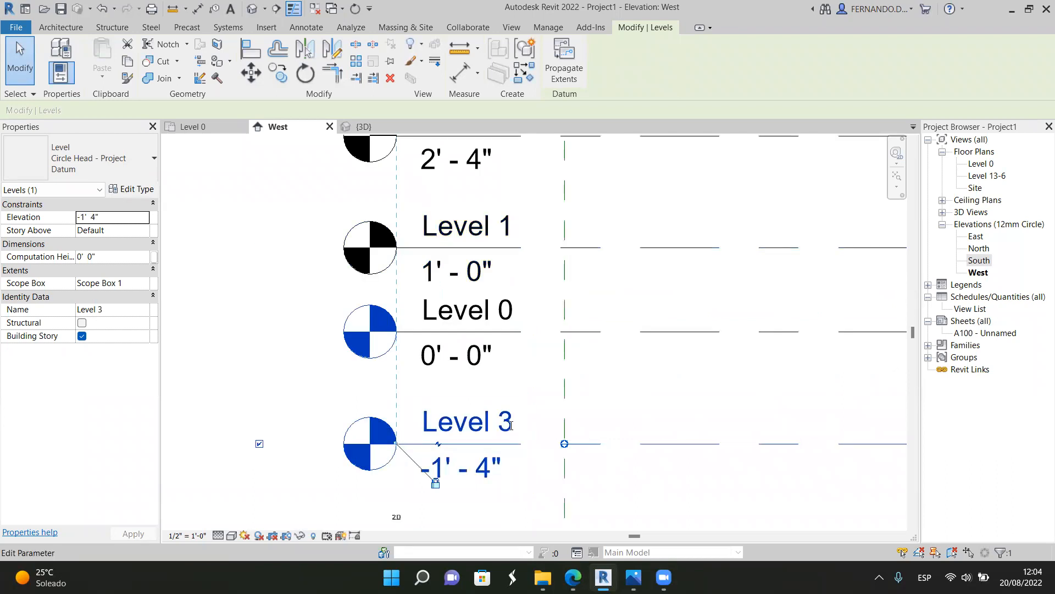
click(488, 426)
double_click(483, 427)
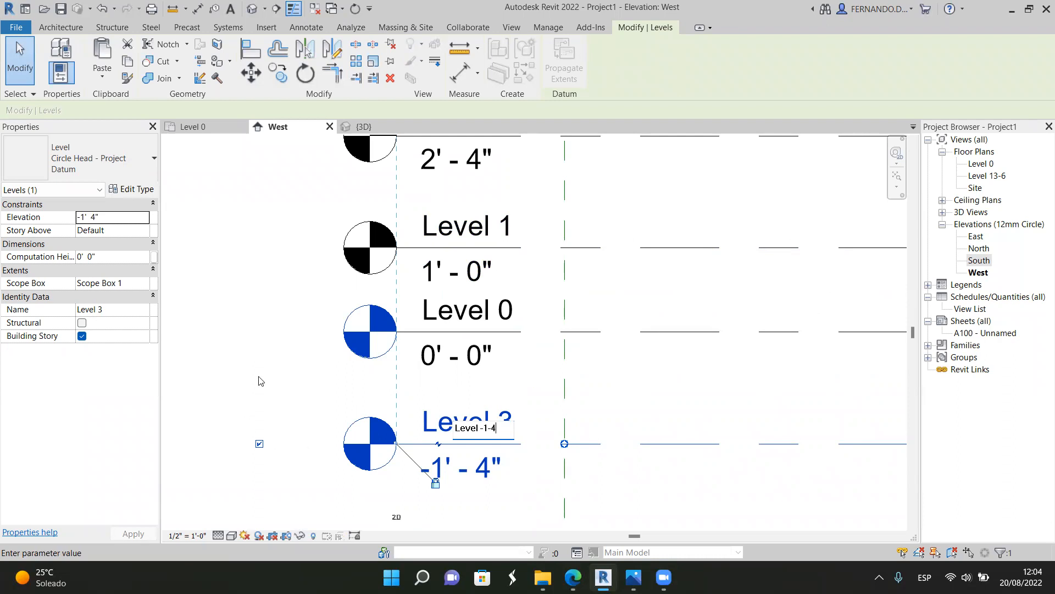
key(Return)
Review the renamed levels against the West Elevation drawing and the extents of the section image
scroll(271, 362, down, 4)
scroll(308, 392, down, 6)
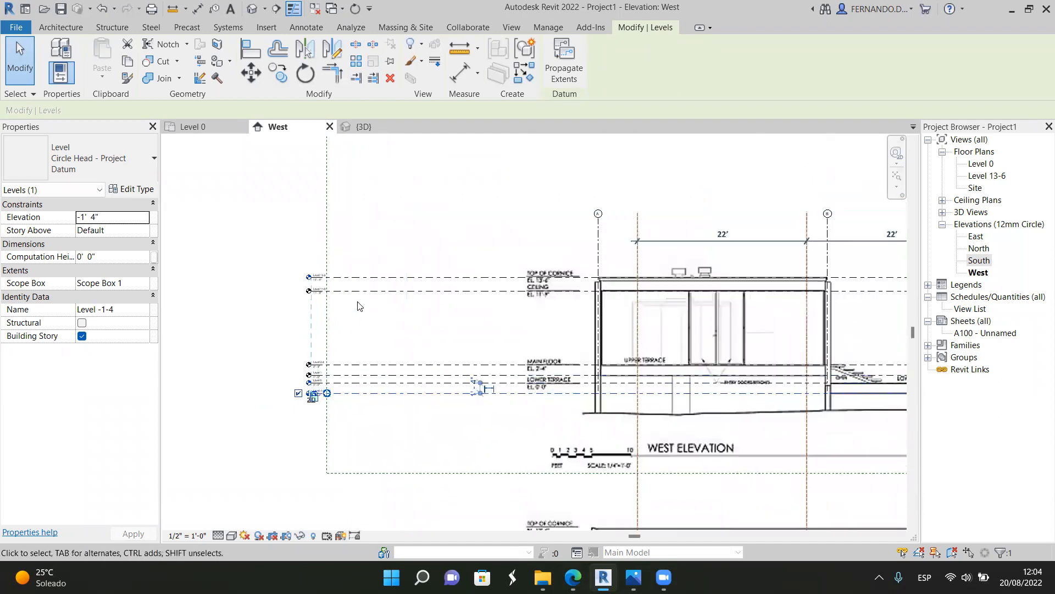
scroll(278, 306, up, 5)
scroll(234, 314, up, 3)
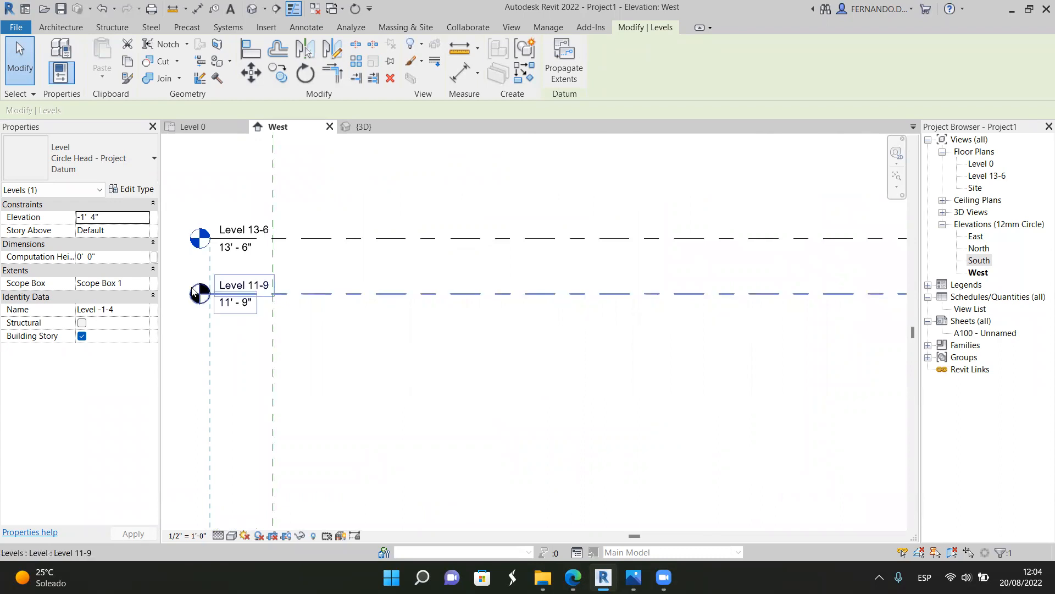
scroll(229, 329, down, 5)
scroll(398, 266, down, 4)
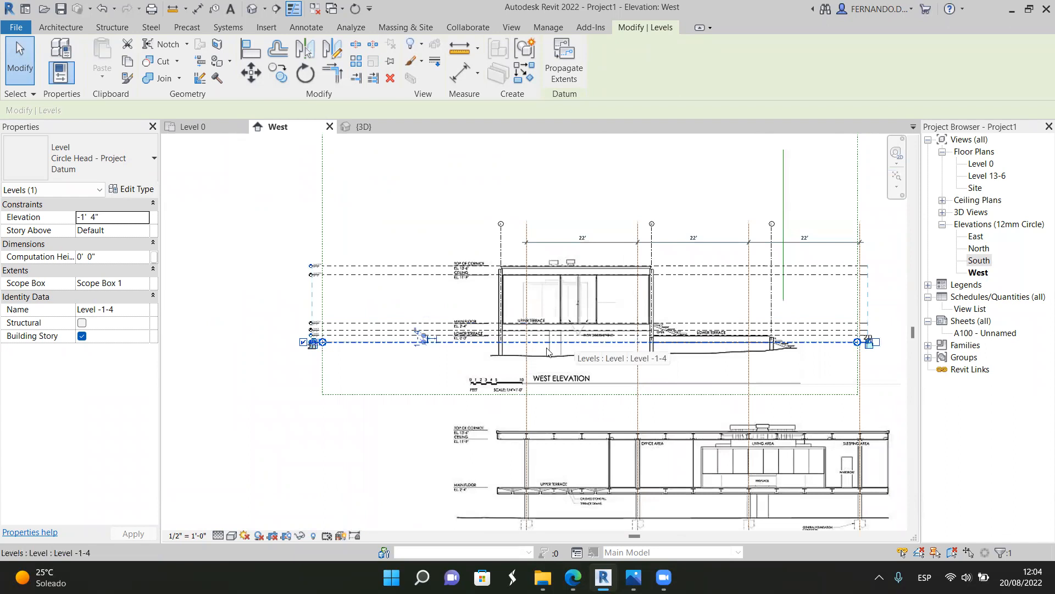
scroll(544, 368, down, 1)
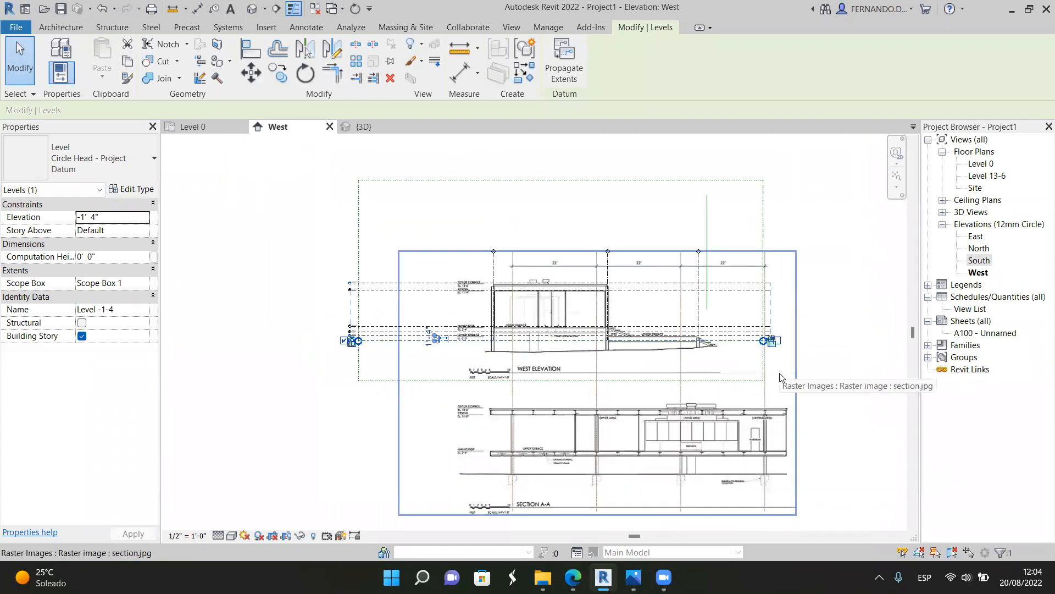
click(295, 127)
scroll(589, 346, up, 3)
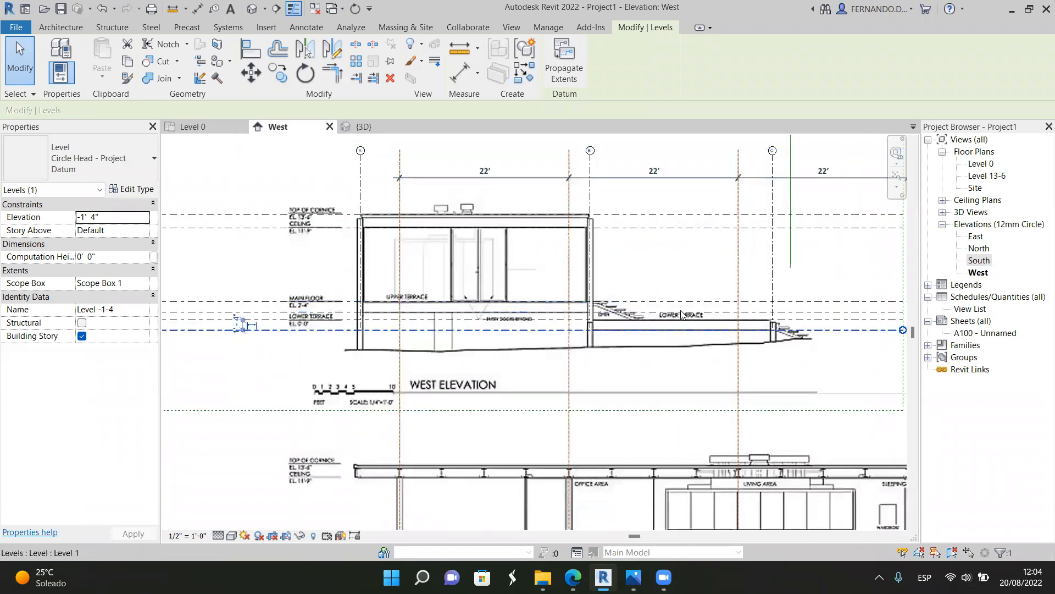
Switch to the 3D view and examine the level lines and heads around the scope box
click(385, 128)
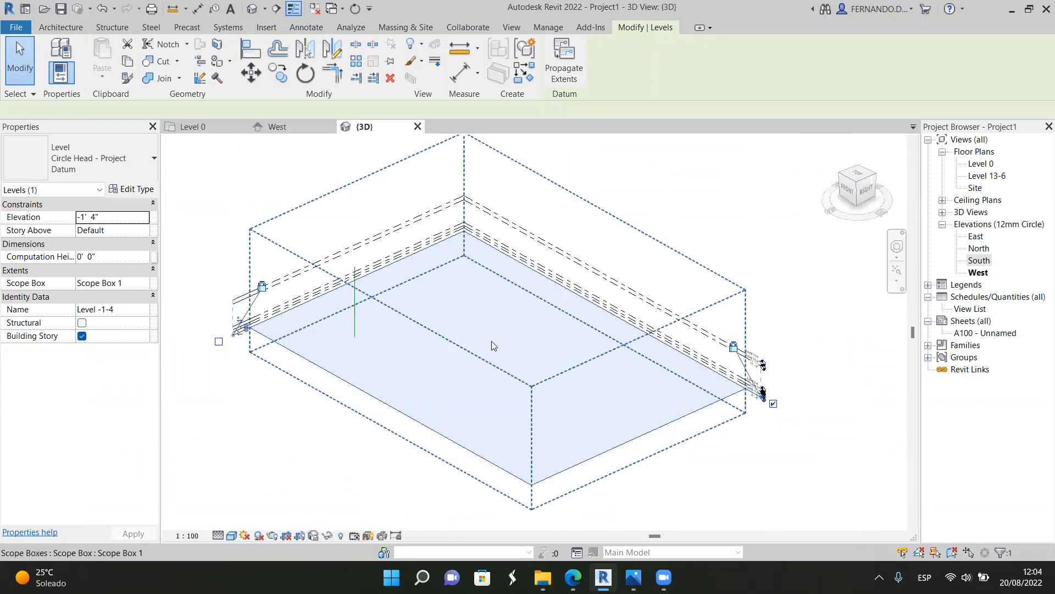
scroll(420, 352, up, 1)
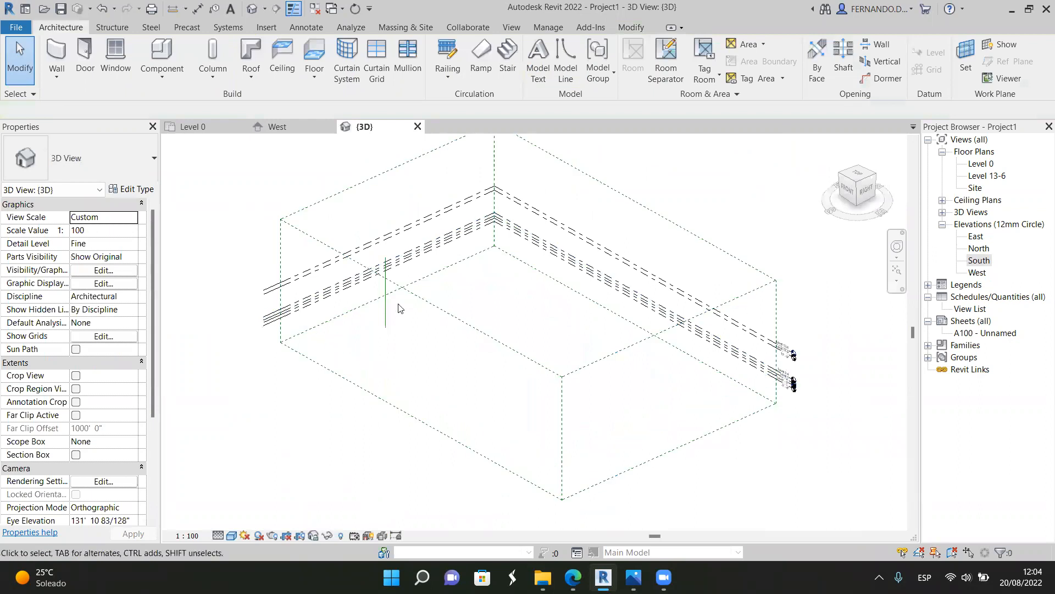
scroll(780, 380, up, 4)
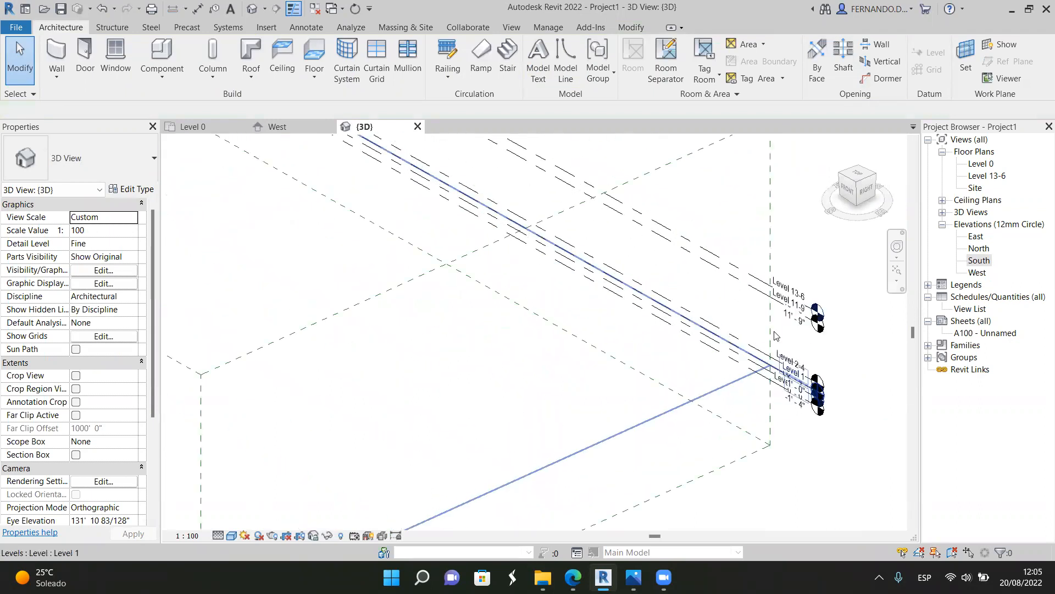
scroll(759, 332, down, 3)
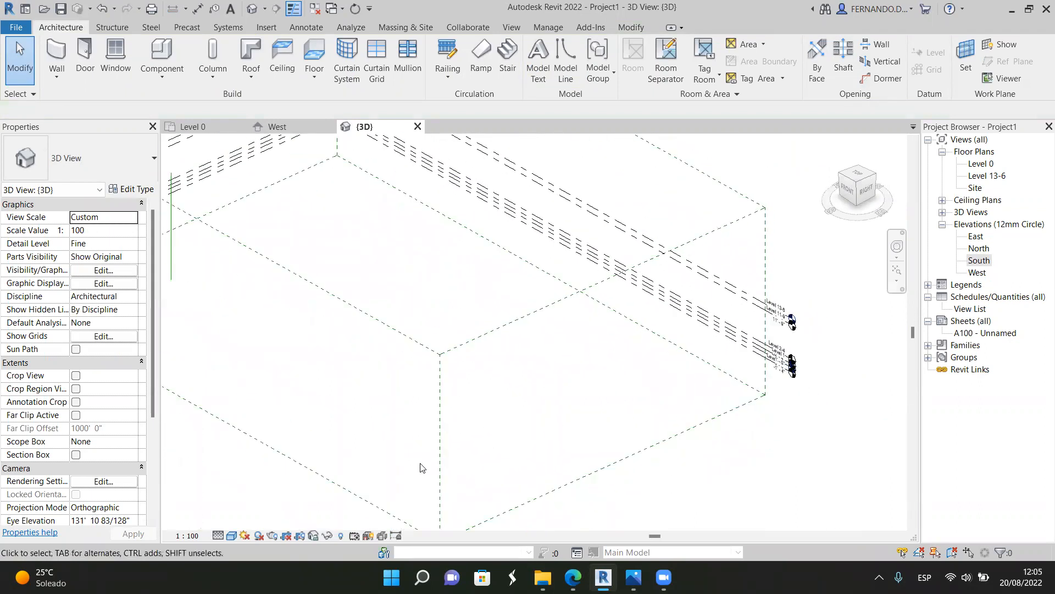